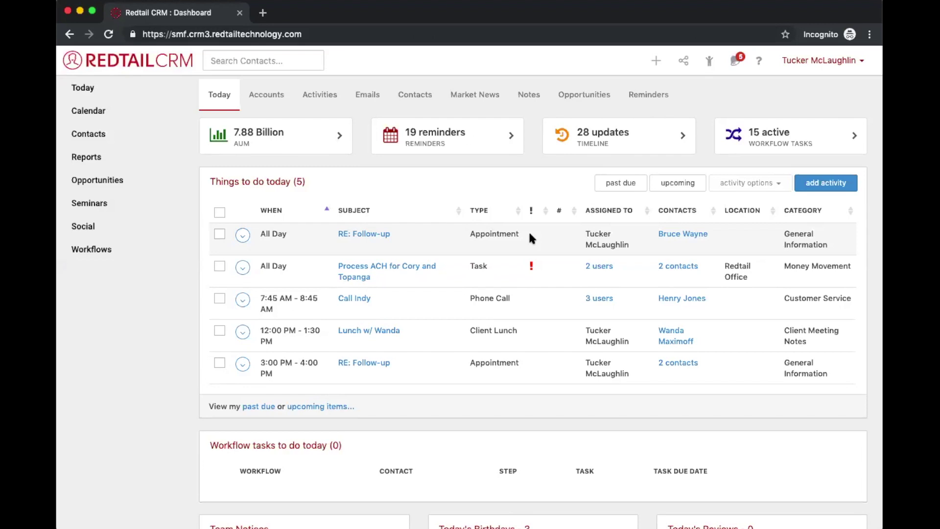
Open the workflow templates list from account management and check the status of the first two Workflow Series templates.
left_click(827, 68)
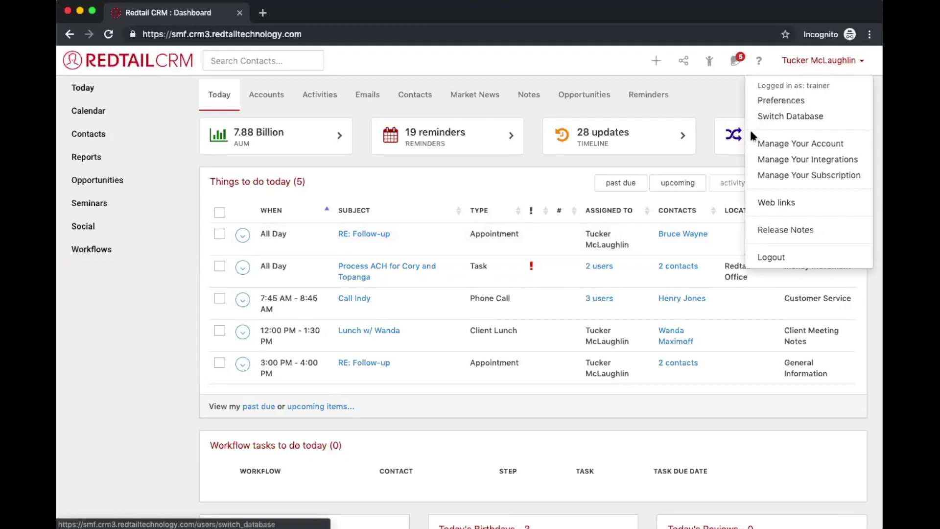
left_click_drag(749, 134, 843, 145)
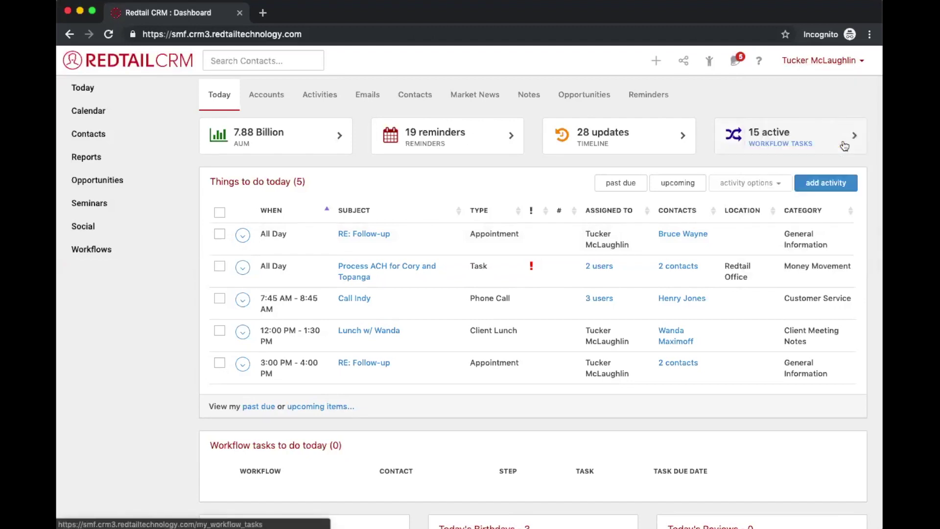
left_click(803, 64)
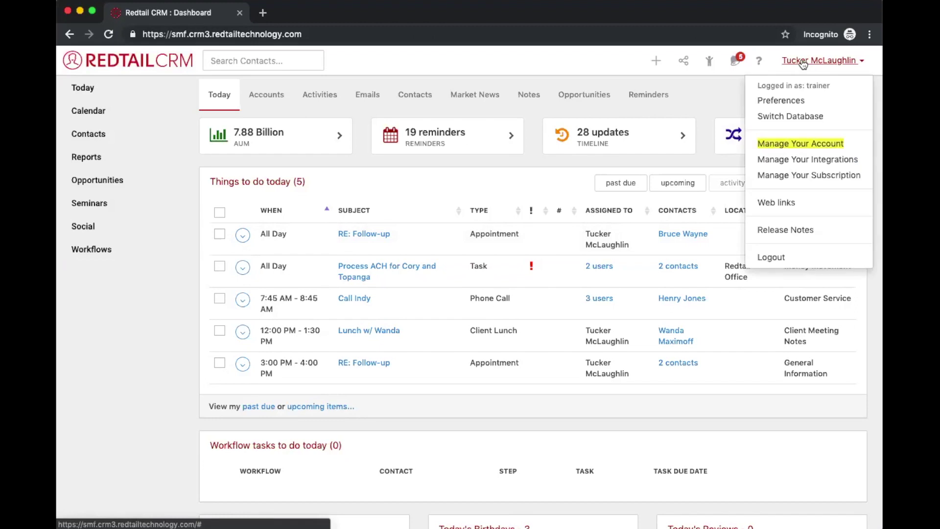
left_click(779, 146)
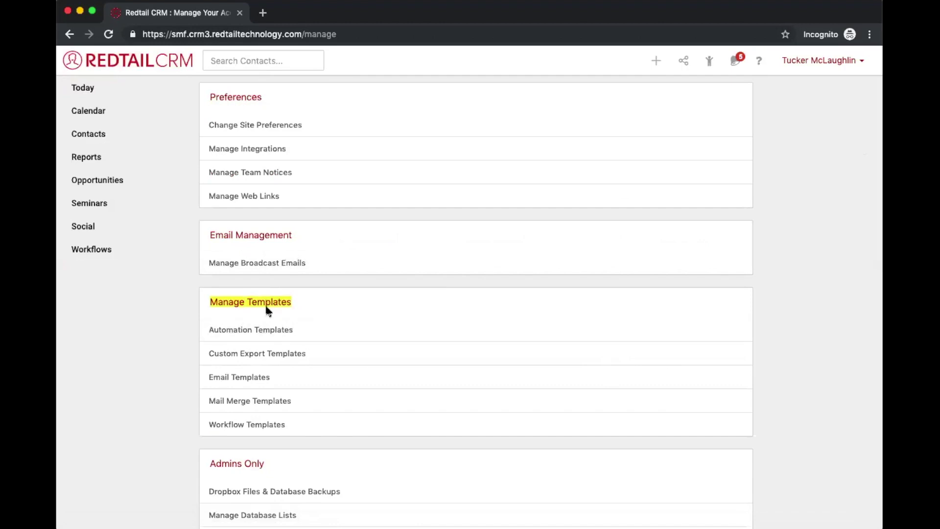
left_click(234, 430)
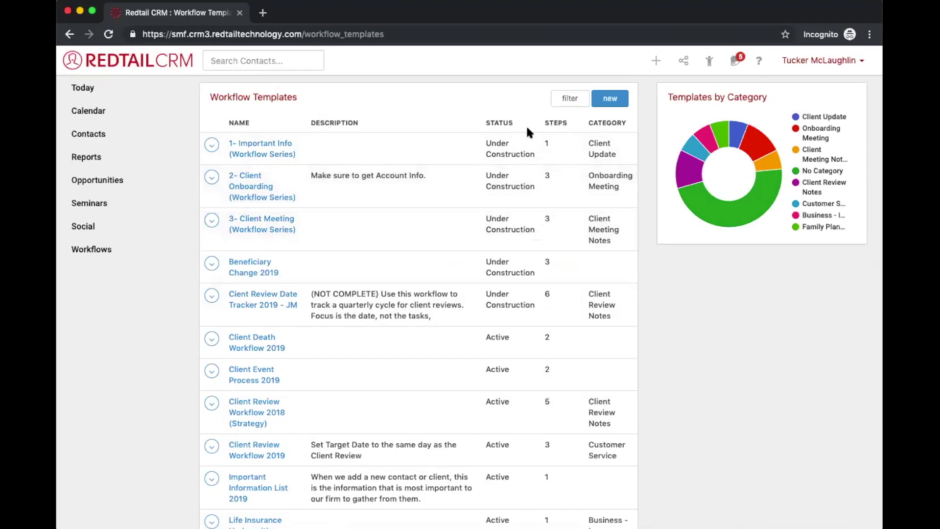
triple_click(496, 146)
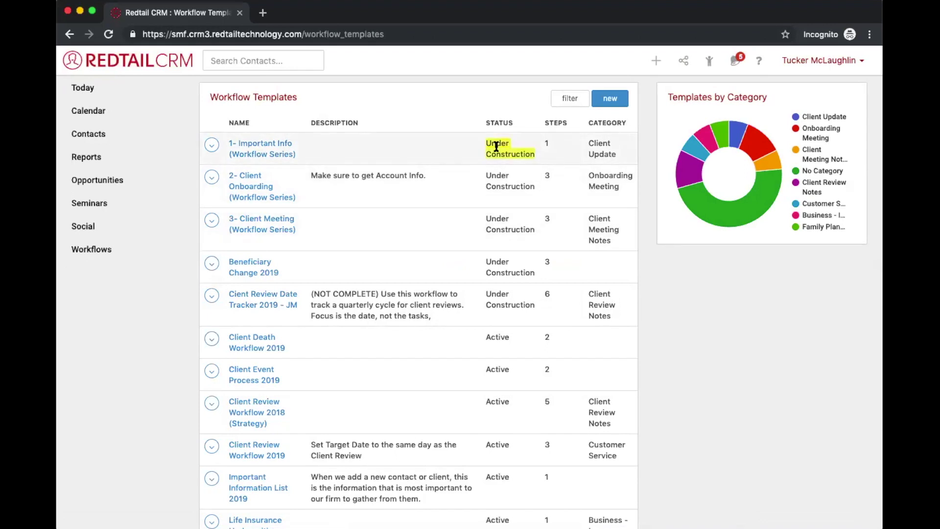
triple_click(486, 188)
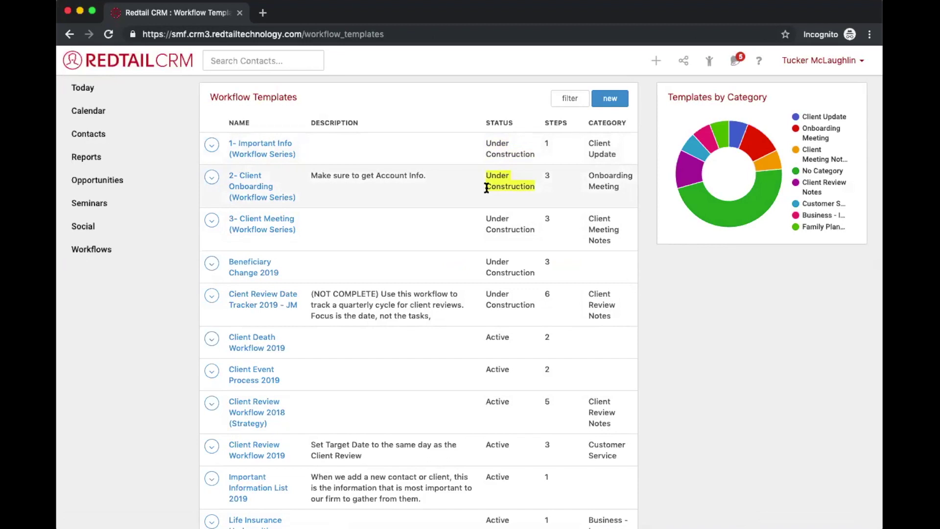
Check which templates are offered when creating a new workflow, and close the form without creating one.
left_click(656, 60)
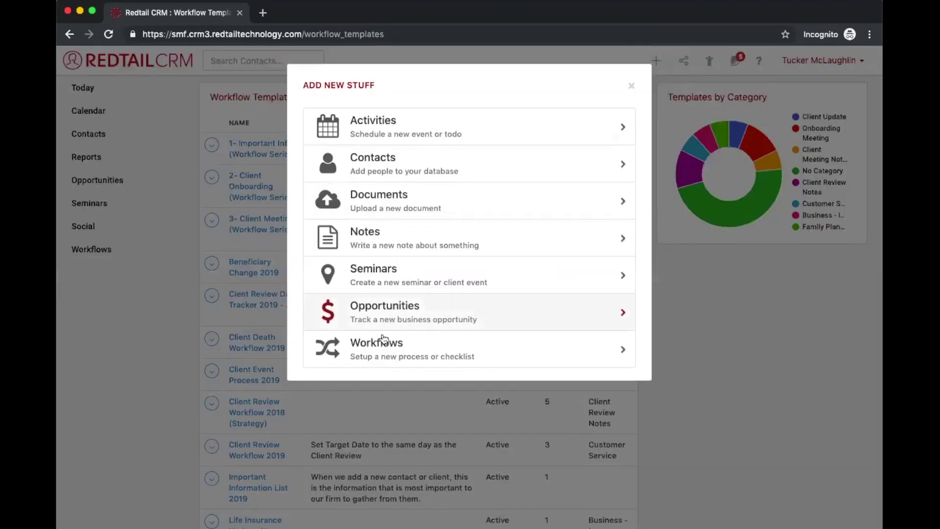
left_click(383, 345)
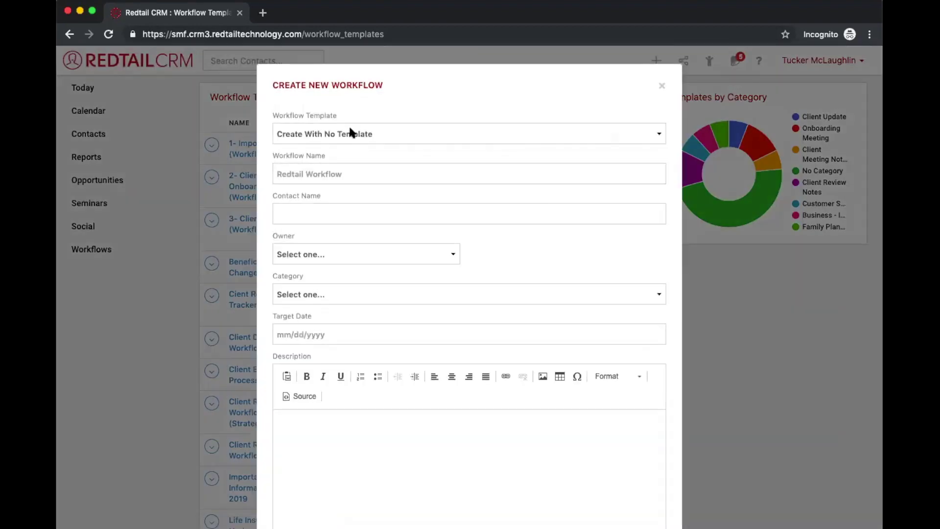
left_click(351, 132)
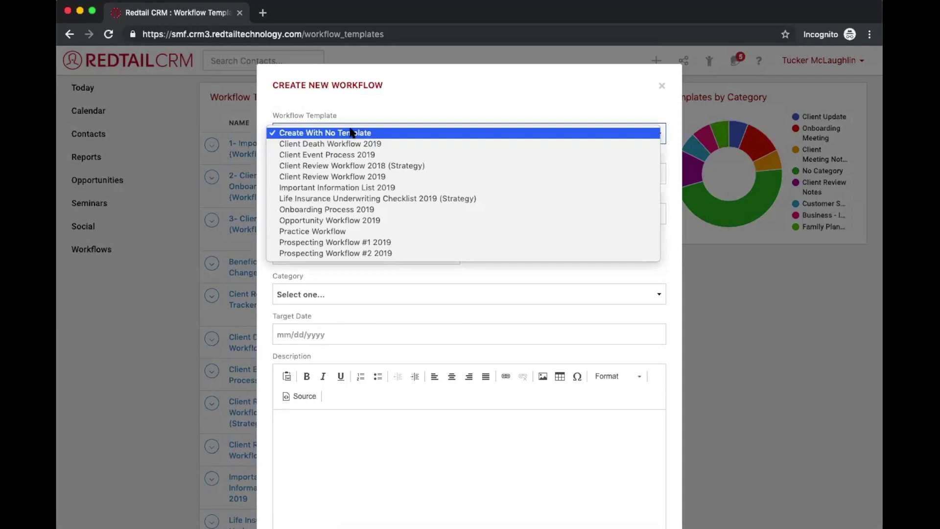
left_click(664, 86)
left_click(664, 86)
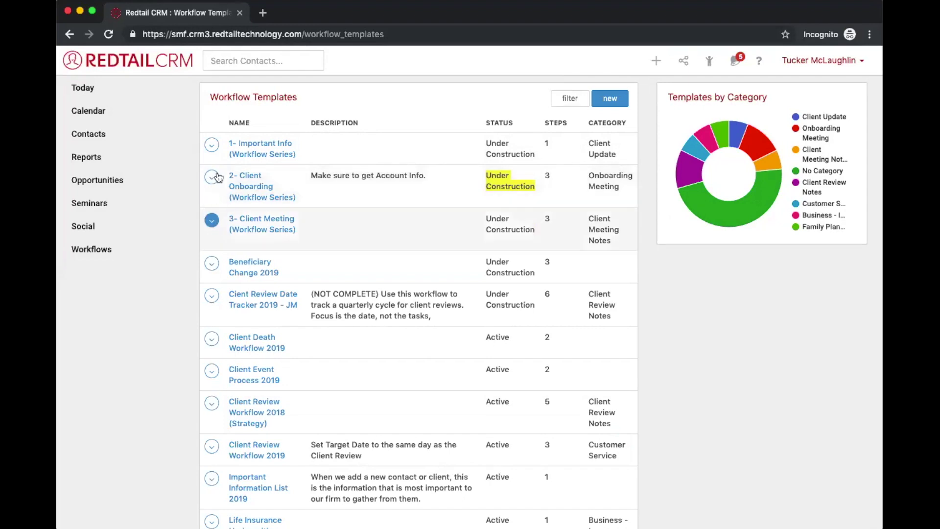
Set the status of the "1- Important Info (Workflow Series)" template to Active and save it.
left_click(212, 146)
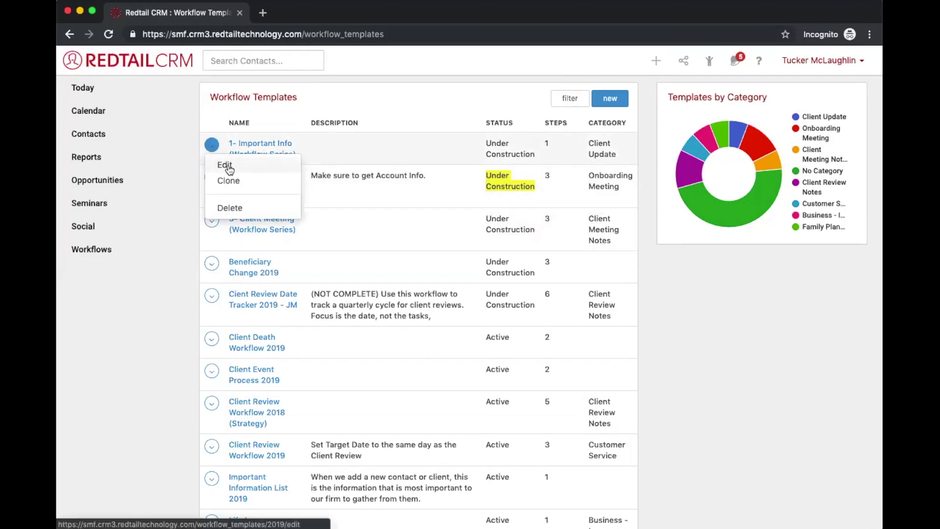
left_click(226, 167)
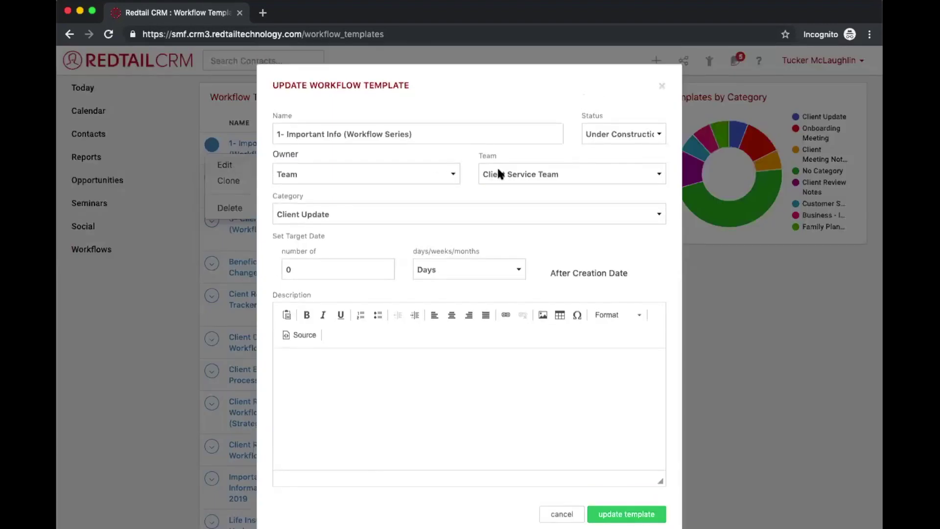
left_click(594, 137)
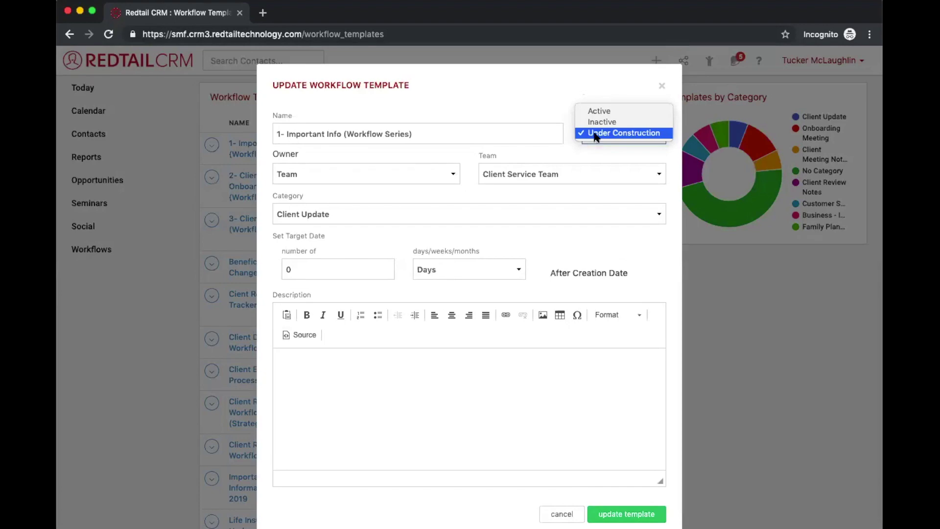
left_click(601, 111)
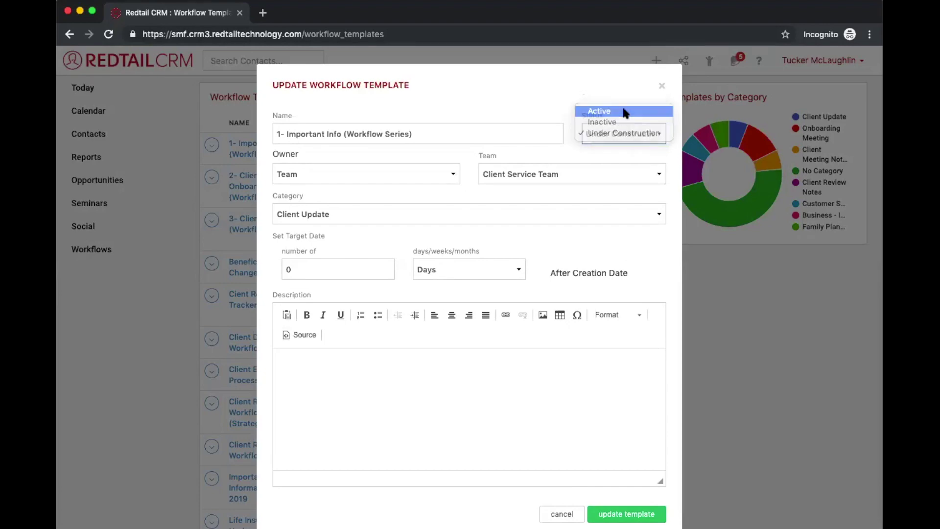
left_click(627, 514)
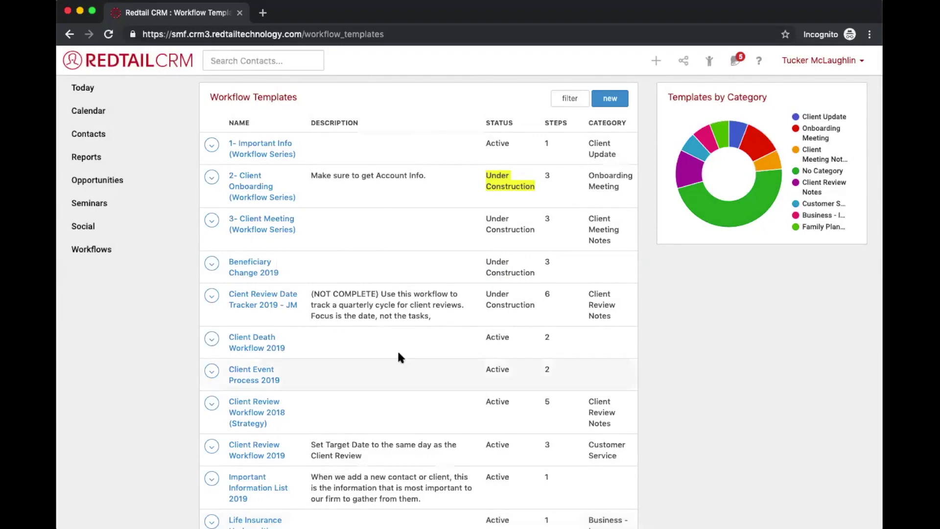
Set the status of the "2- Client Onboarding (Workflow Series)" template to Active and save it.
left_click(211, 180)
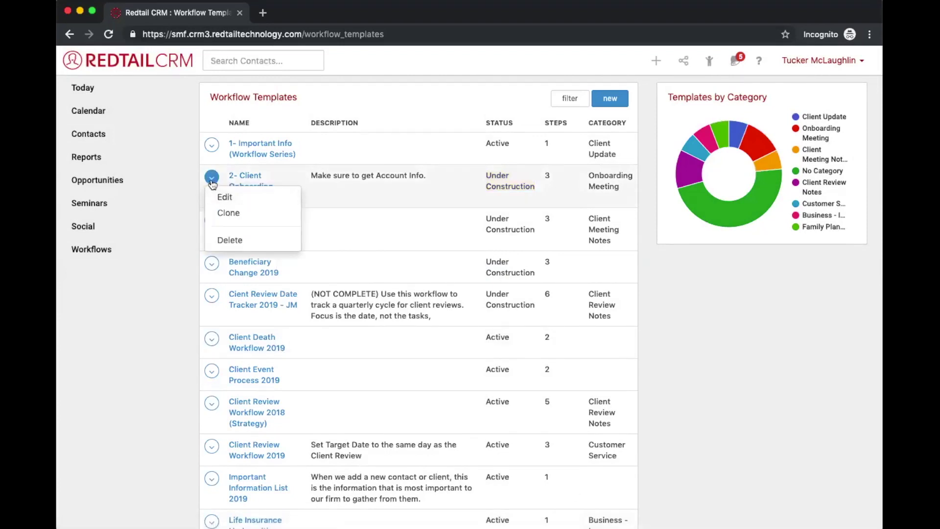
left_click(252, 198)
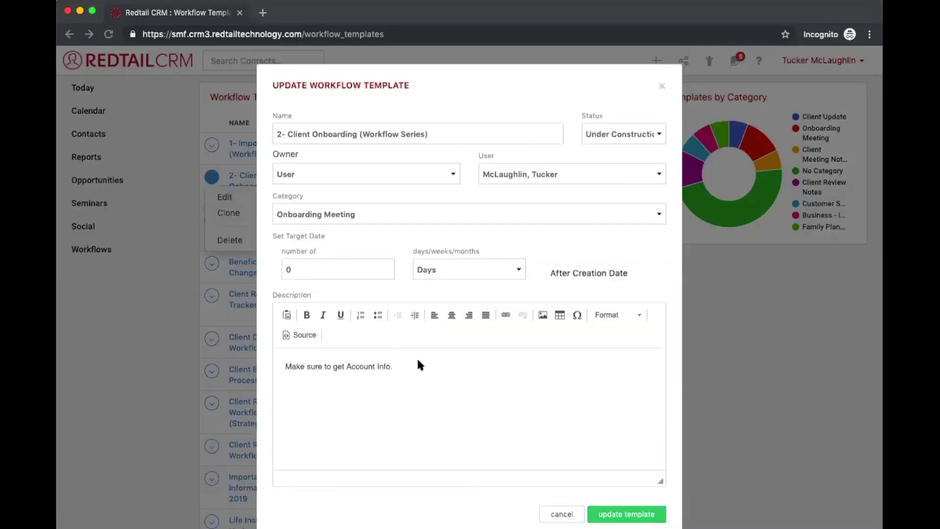
left_click(287, 218)
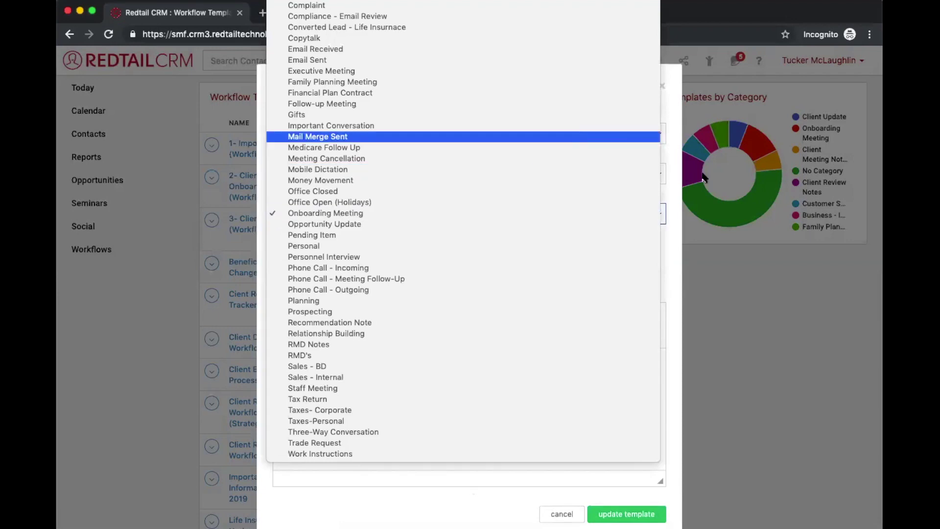
left_click(652, 154)
left_click(640, 133)
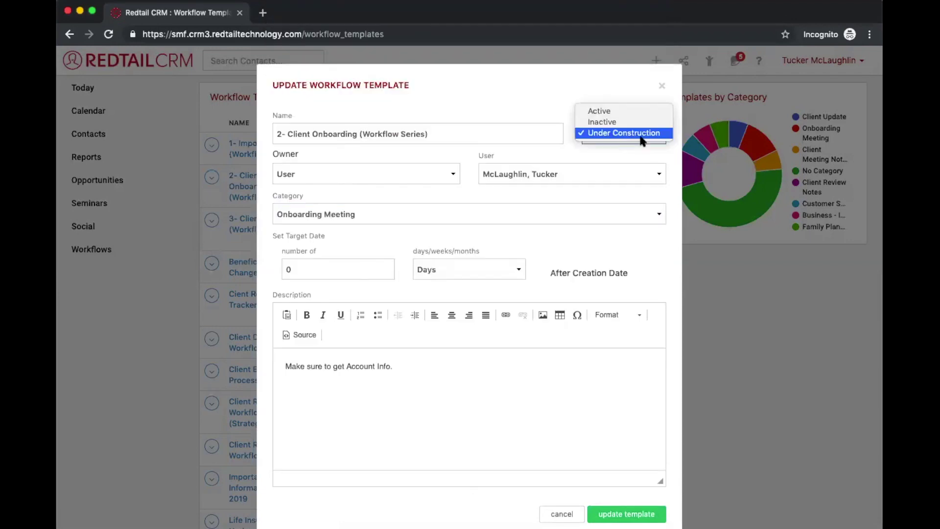
left_click(631, 111)
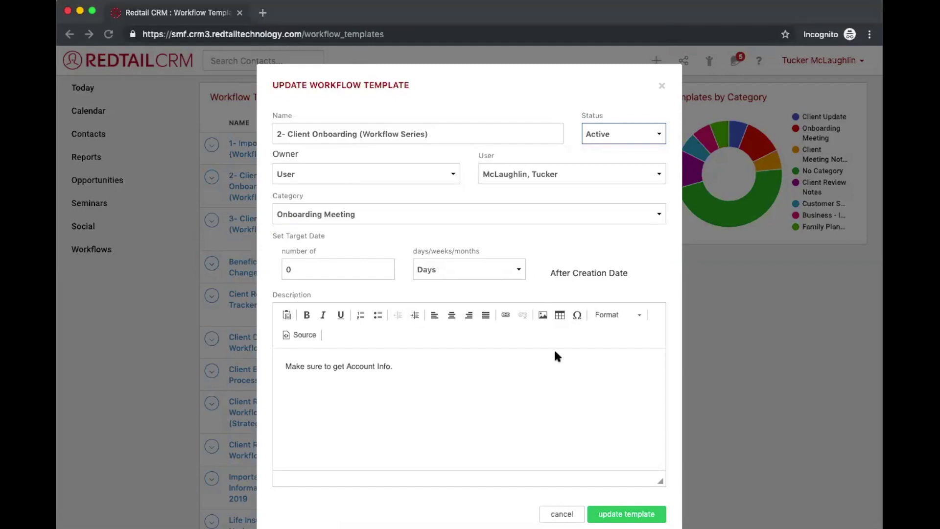
left_click(627, 514)
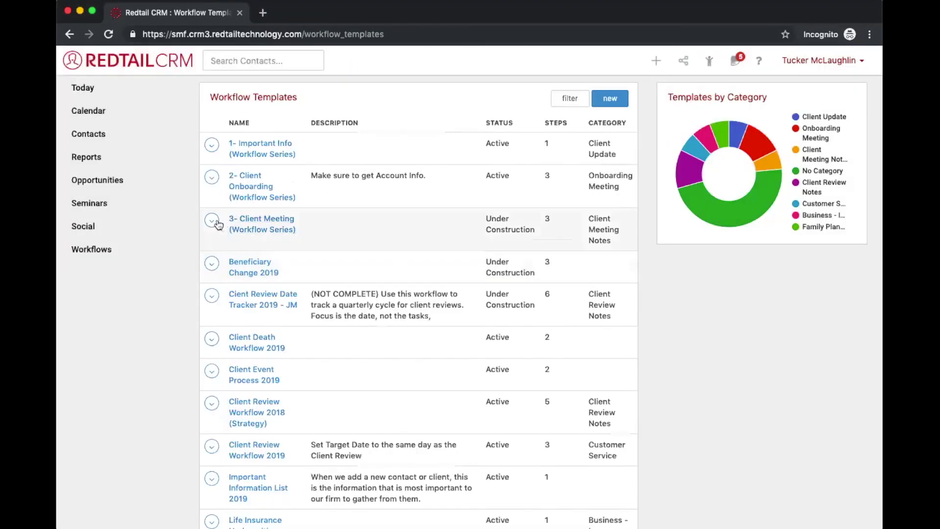
Set the status of the "3- Client Meeting (Workflow Series)" template to Active and save it.
left_click(217, 224)
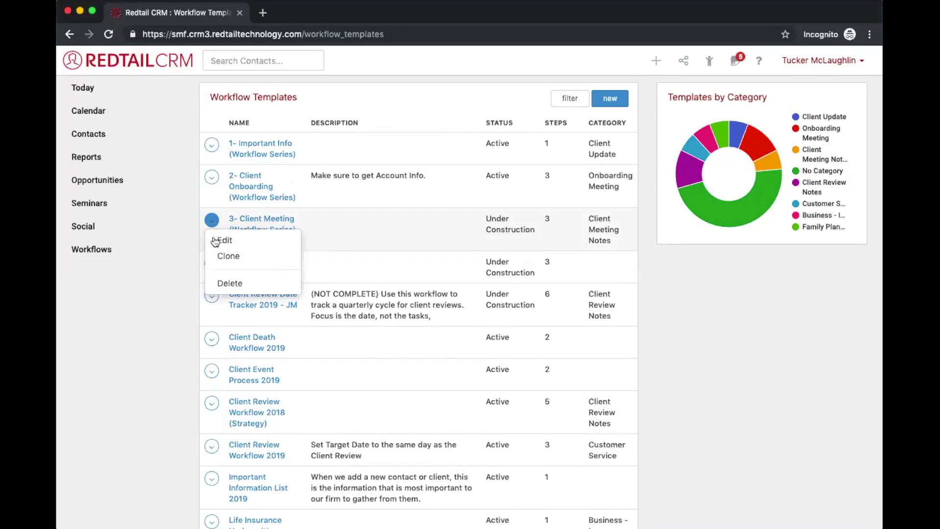
left_click(216, 239)
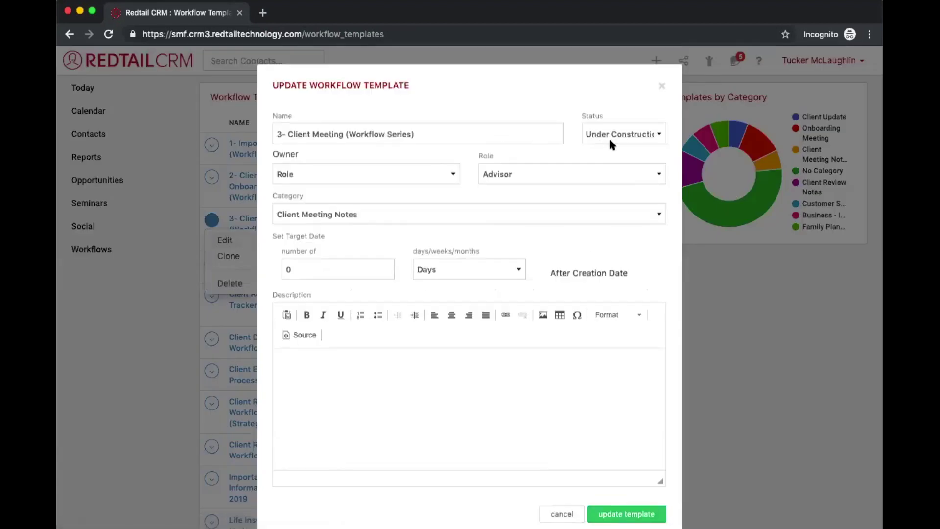
left_click(610, 136)
left_click(611, 106)
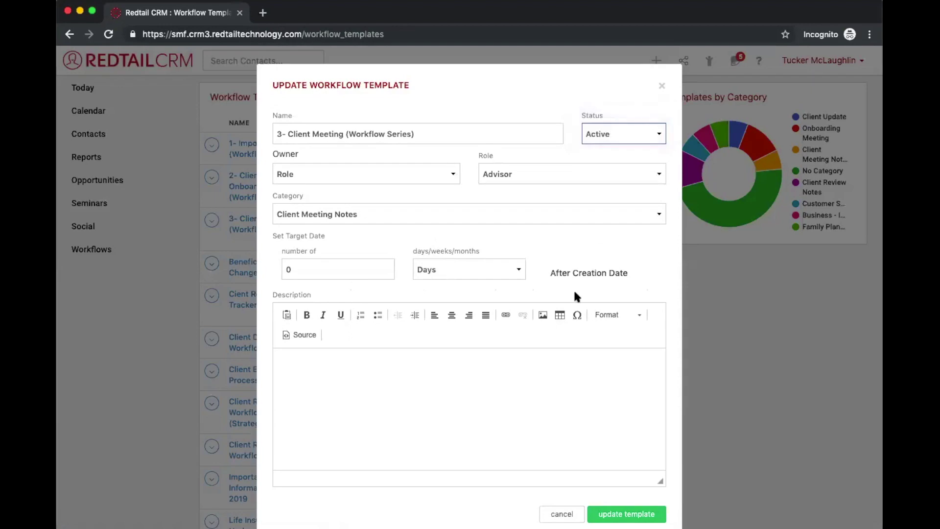
scroll(627, 366, "down", 1)
scroll(627, 365, "up", 1)
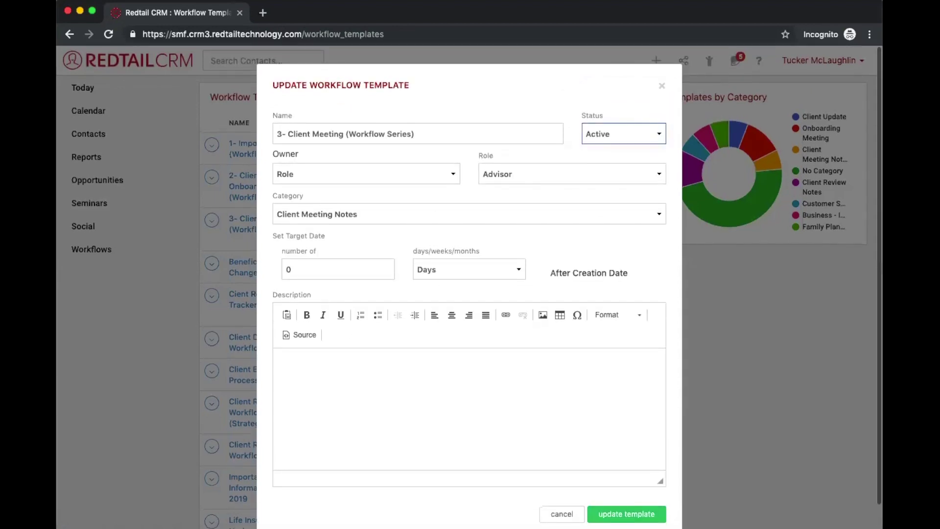
left_click(625, 512)
scroll(623, 501, "down", 1)
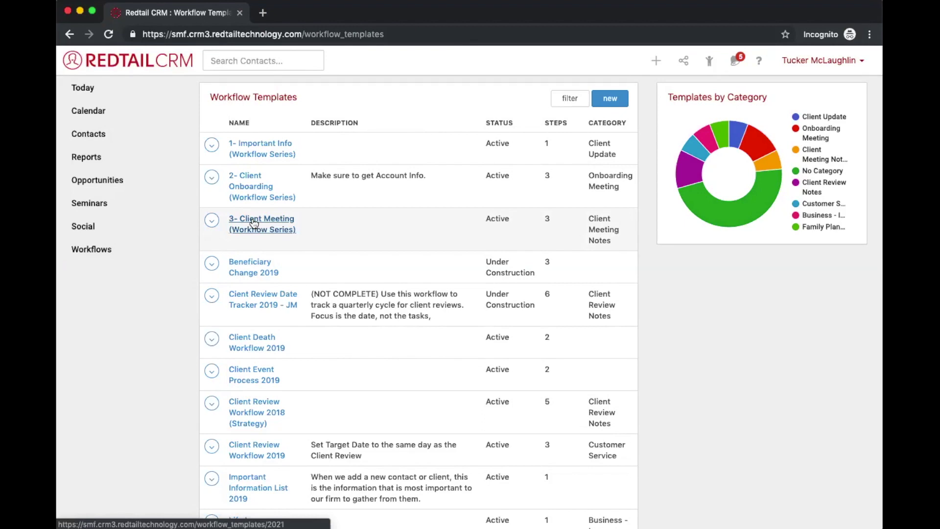
Open the "1- Important Info (Workflow Series)" template to review its steps and tasks.
left_click(252, 153)
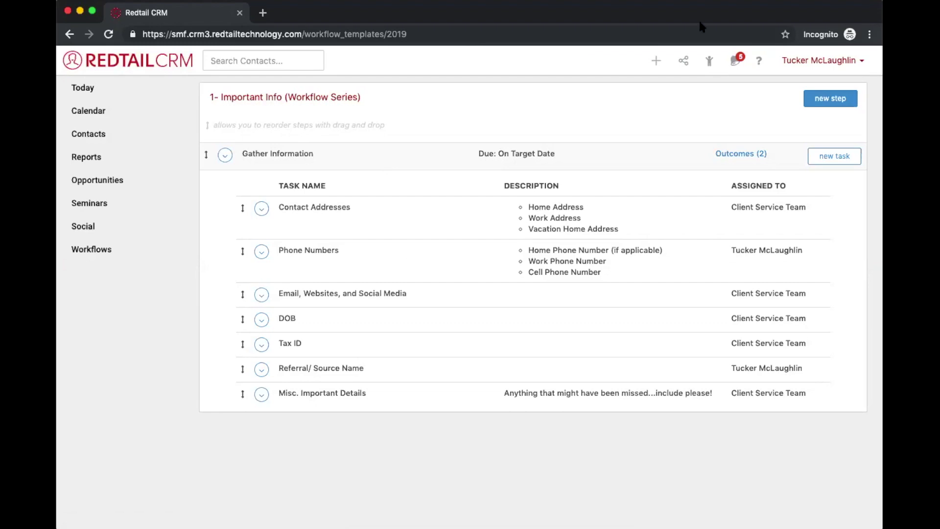
Open the record of the Dependent contact in the Child category from the recently viewed contacts and look over its details.
left_click(710, 60)
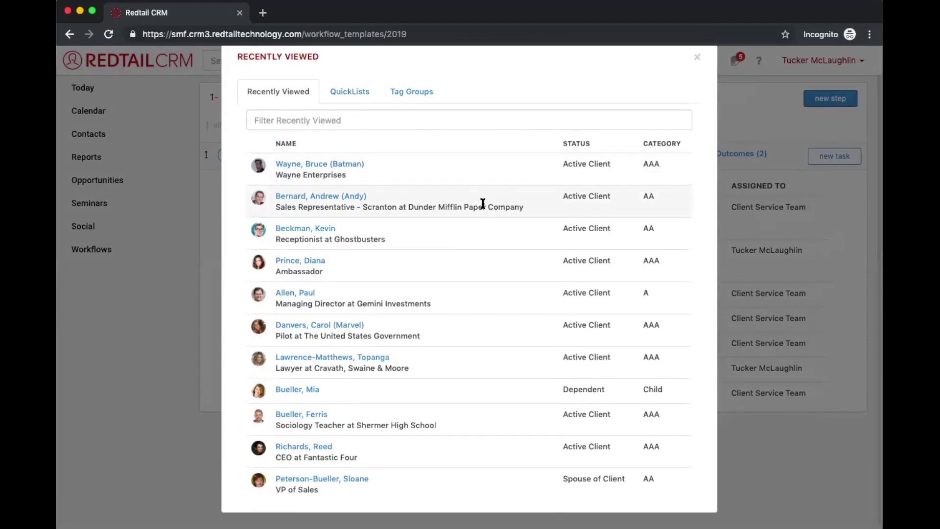
left_click(304, 390)
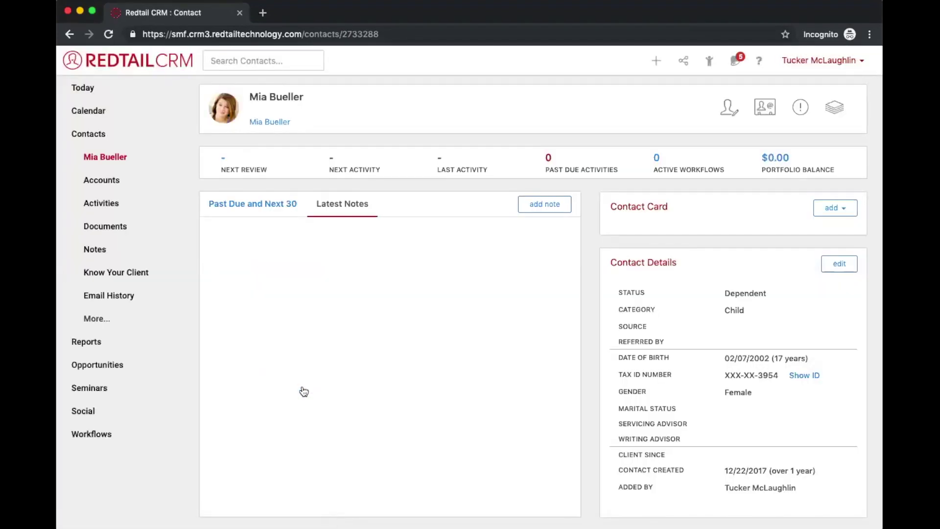
scroll(594, 282, "down", 5)
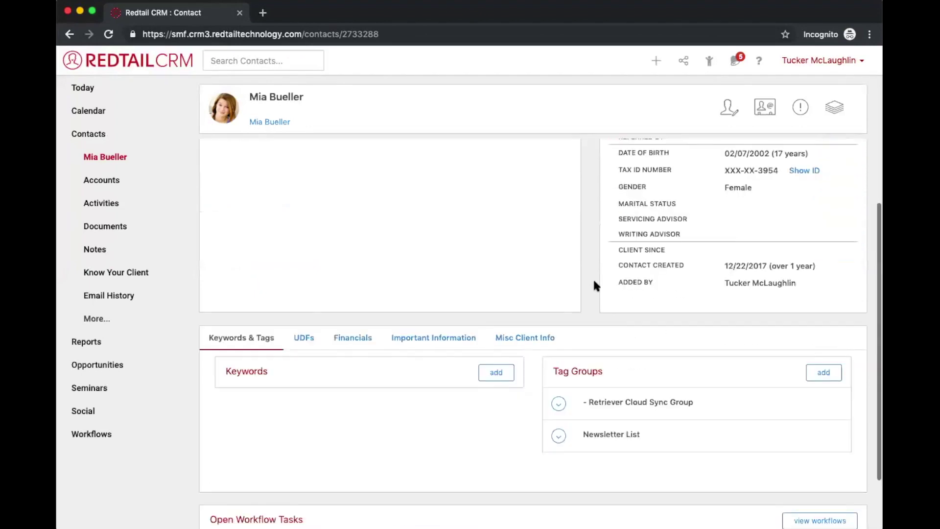
scroll(594, 284, "down", 2)
scroll(594, 284, "up", 6)
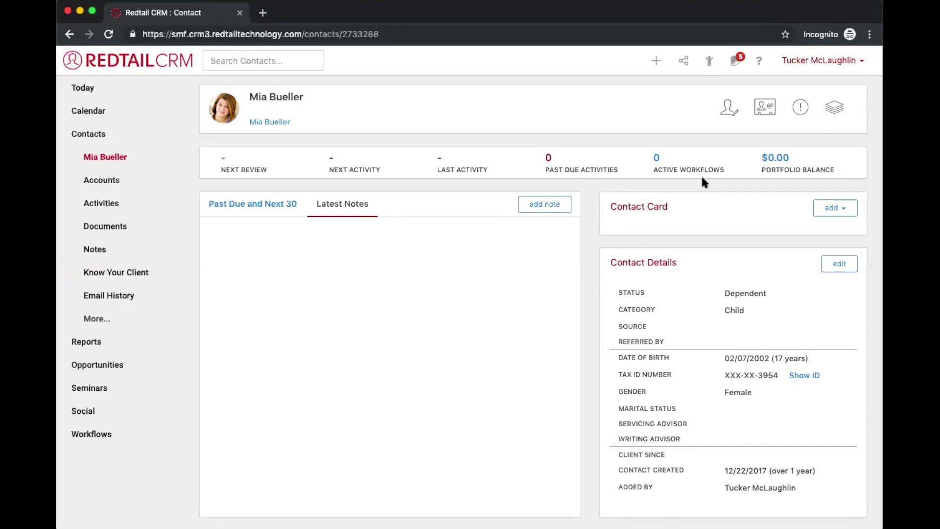
scroll(813, 264, "down", 1)
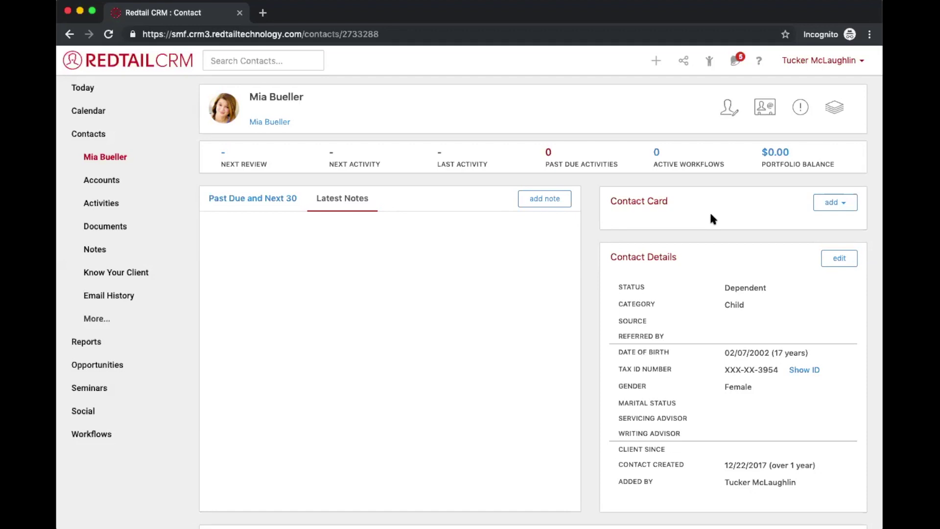
Start a new workflow from the contact's record using the "1- Important Info (Workflow Series)" template.
triple_click(282, 95)
left_click(657, 64)
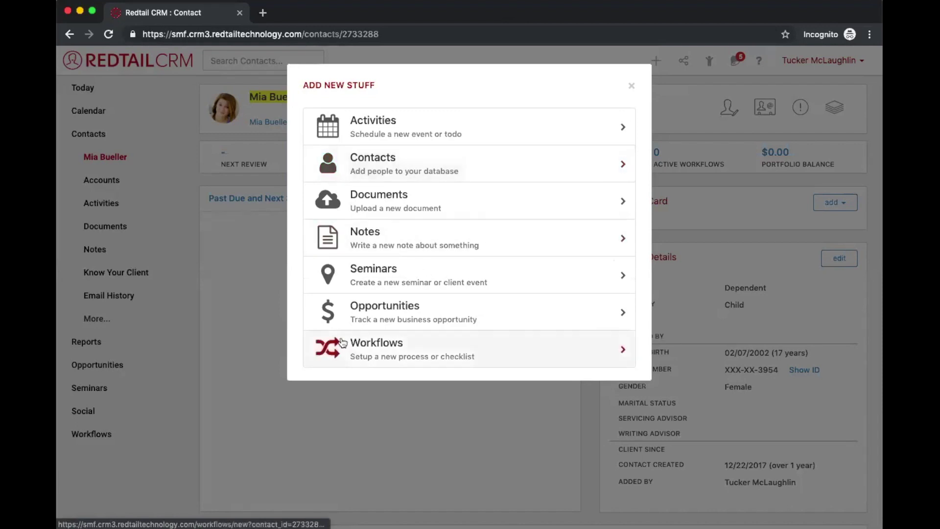
left_click_drag(343, 356, 485, 353)
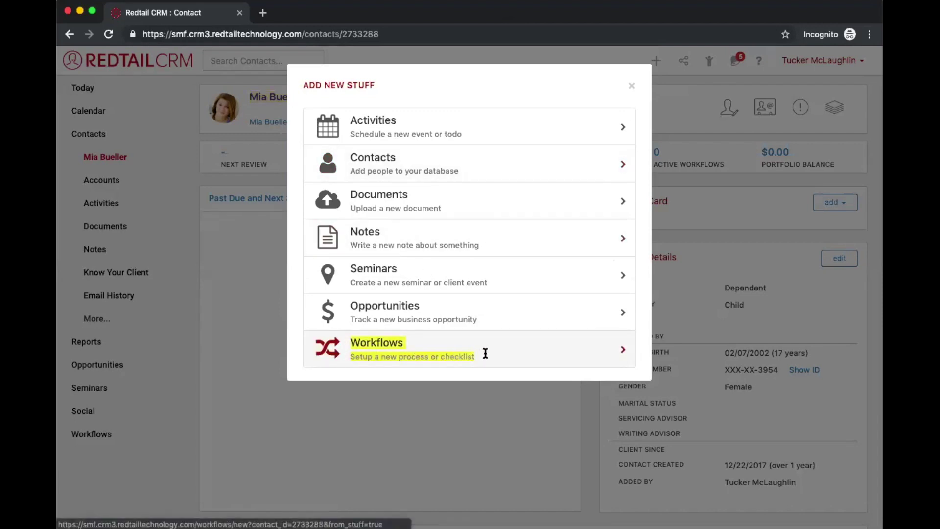
left_click(415, 345)
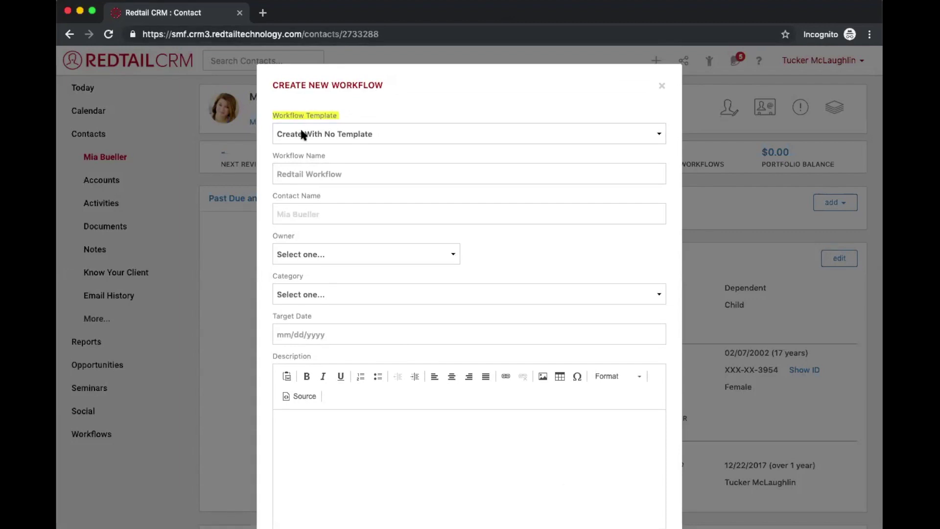
left_click(303, 133)
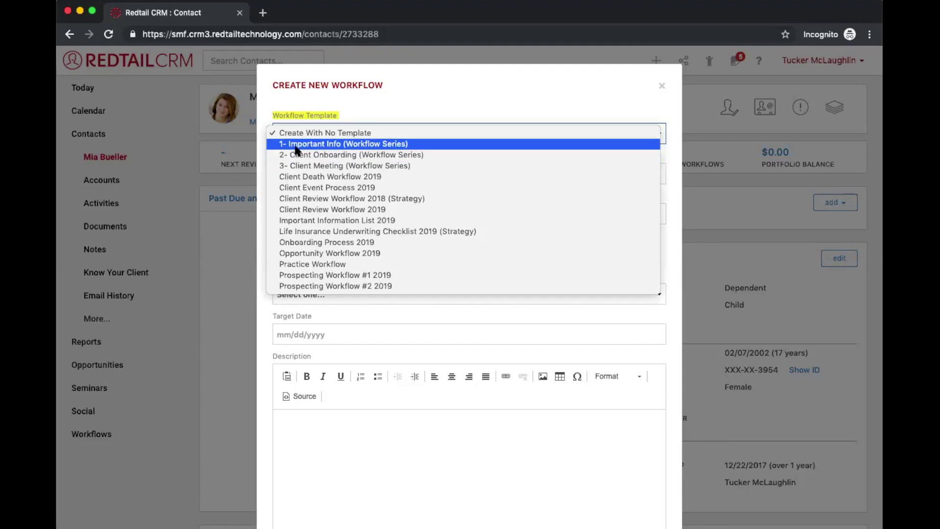
left_click(297, 145)
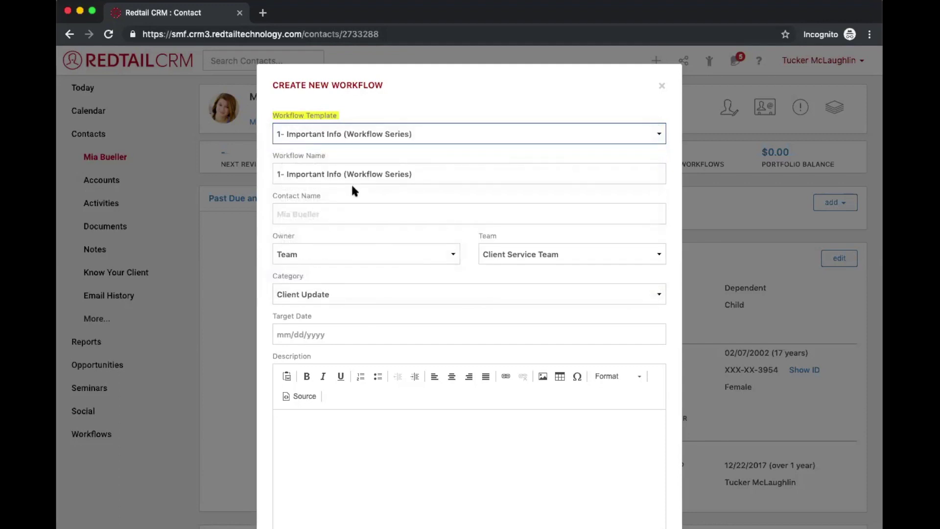
Set the workflow's target date to 04/18/2019 and create the workflow.
scroll(352, 183, "down", 3)
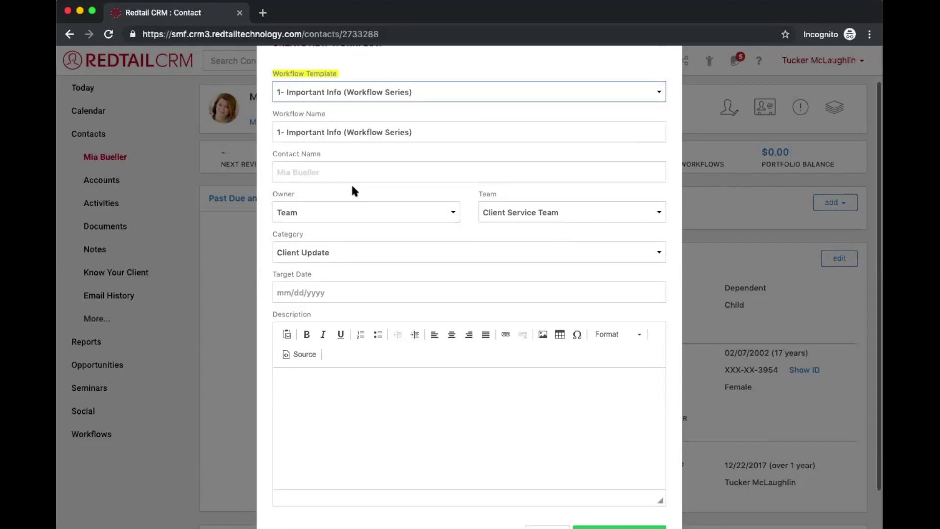
left_click(314, 277)
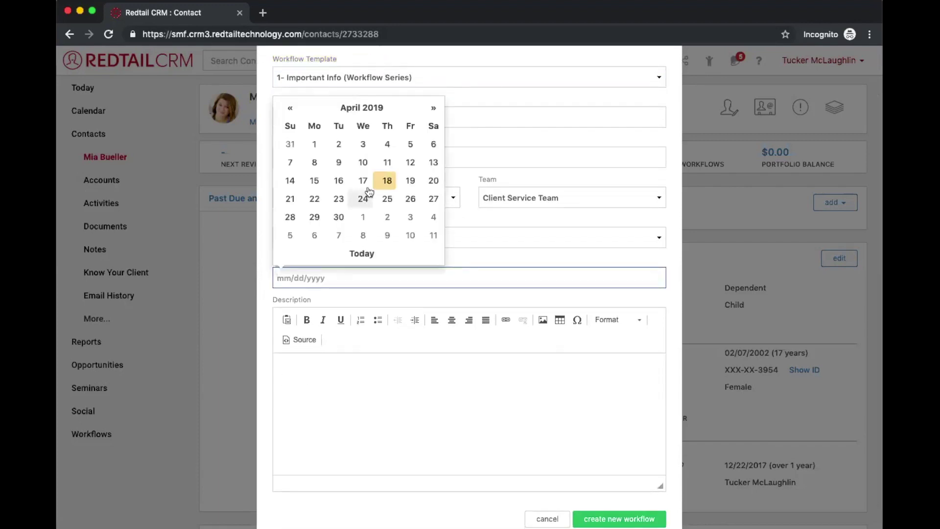
left_click(387, 181)
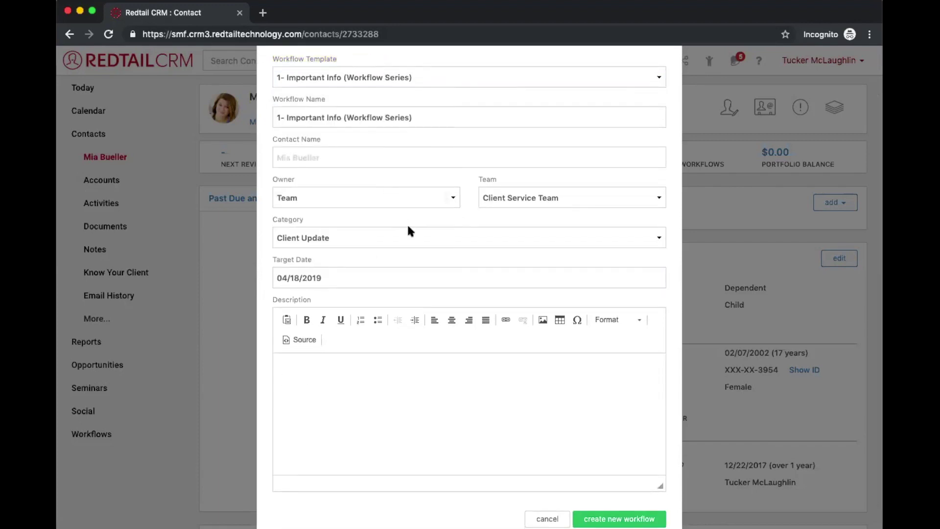
scroll(411, 231, "down", 2)
scroll(515, 289, "up", 2)
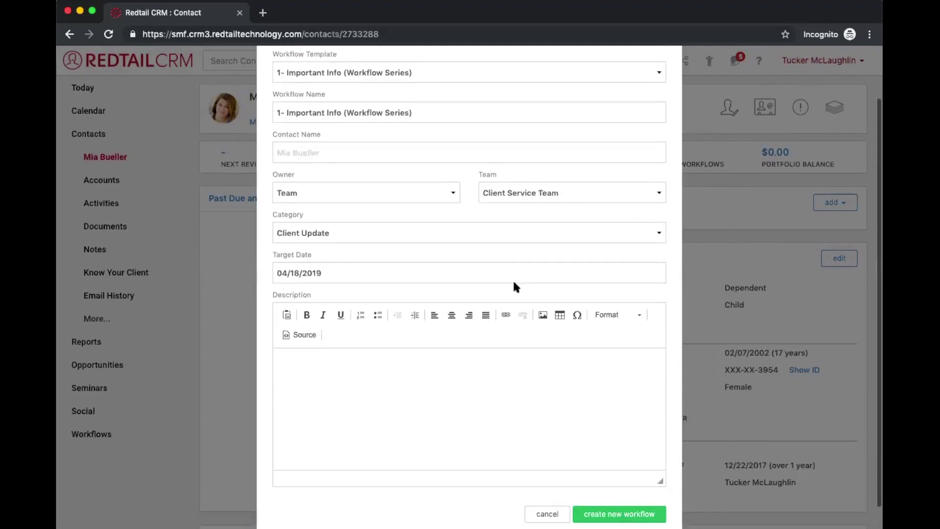
scroll(515, 286, "up", 1)
scroll(513, 278, "down", 1)
left_click(586, 507)
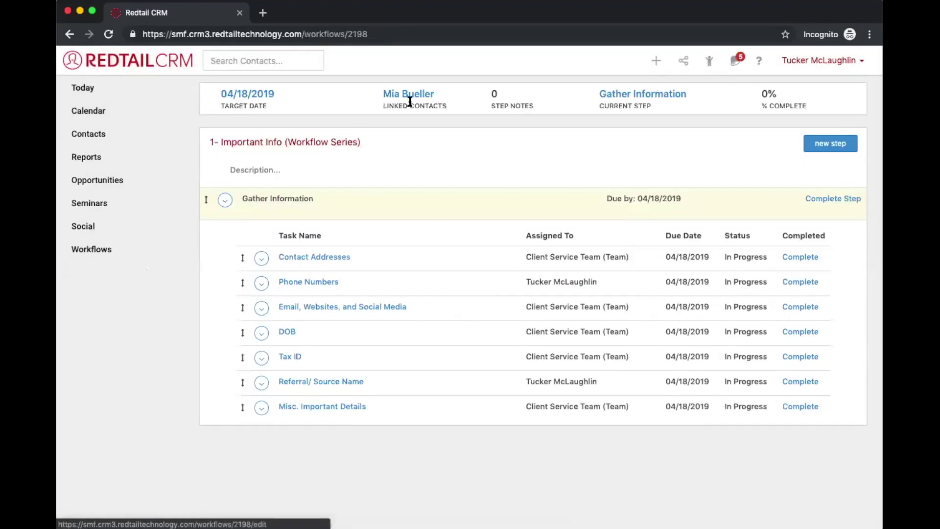
left_click_drag(450, 108, 382, 95)
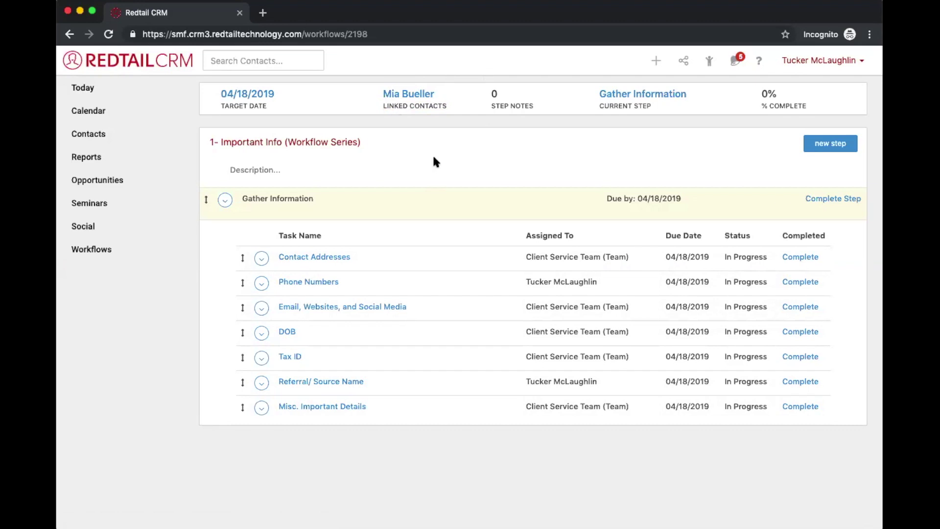
left_click(154, 97)
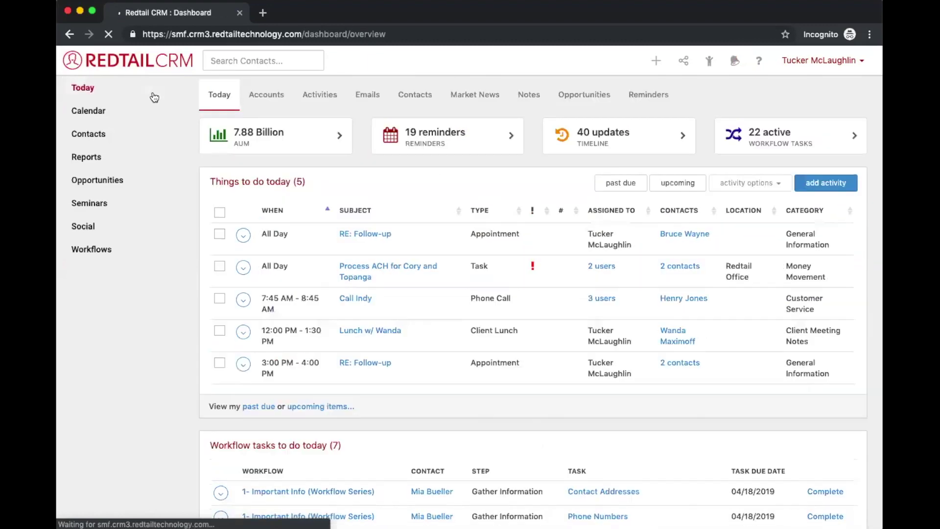
left_click(120, 156)
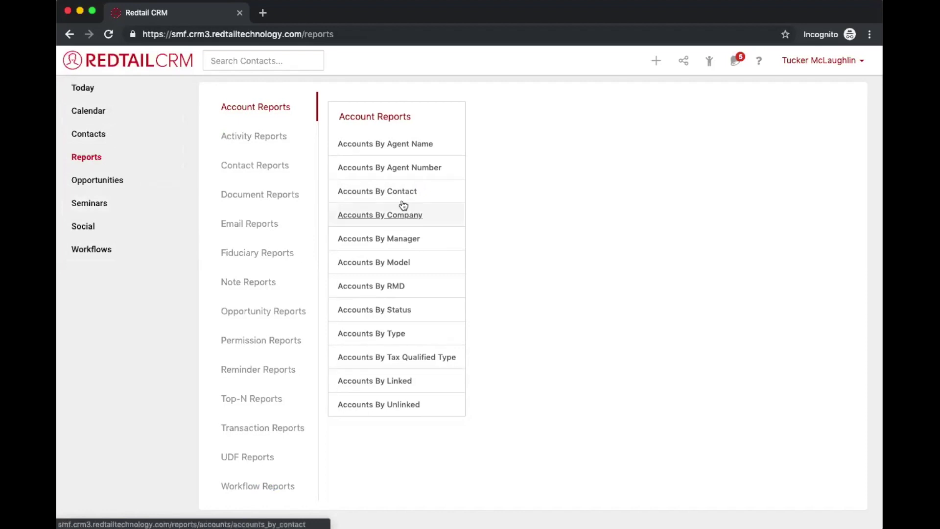
left_click(654, 66)
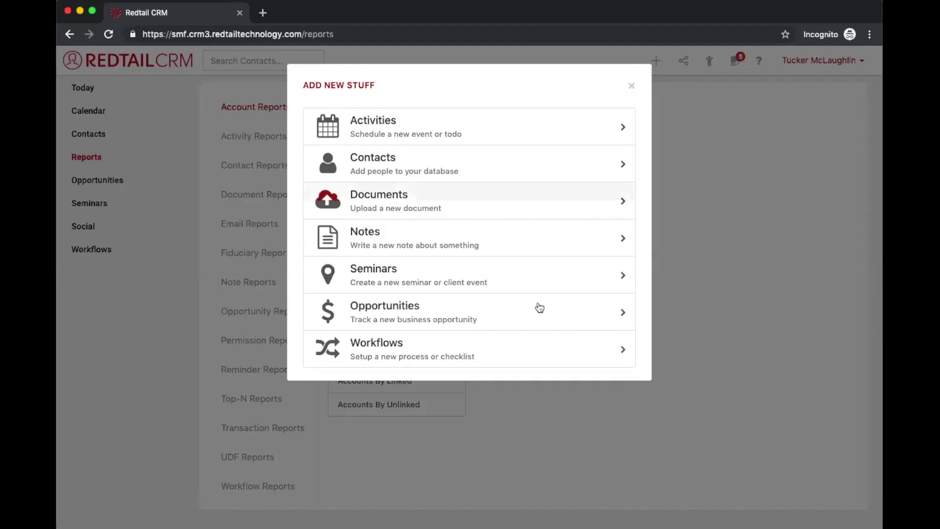
left_click(474, 353)
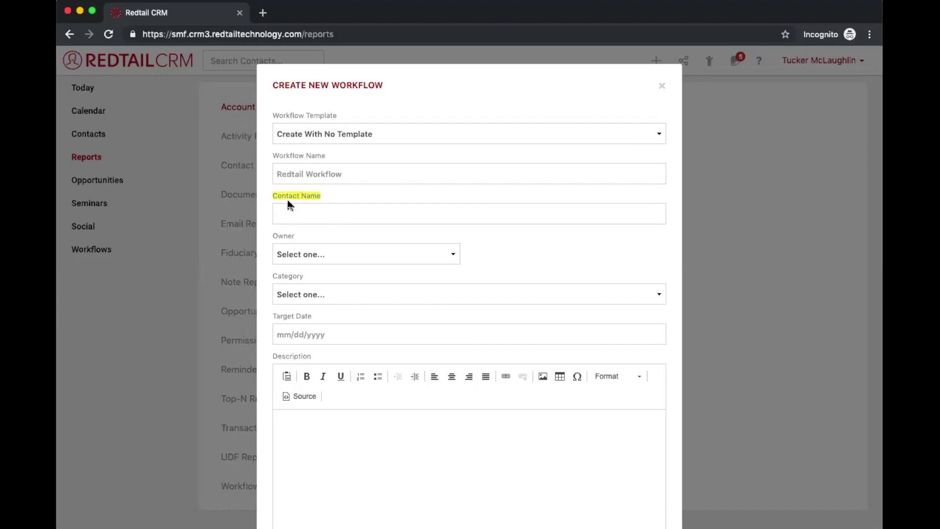
left_click(312, 216)
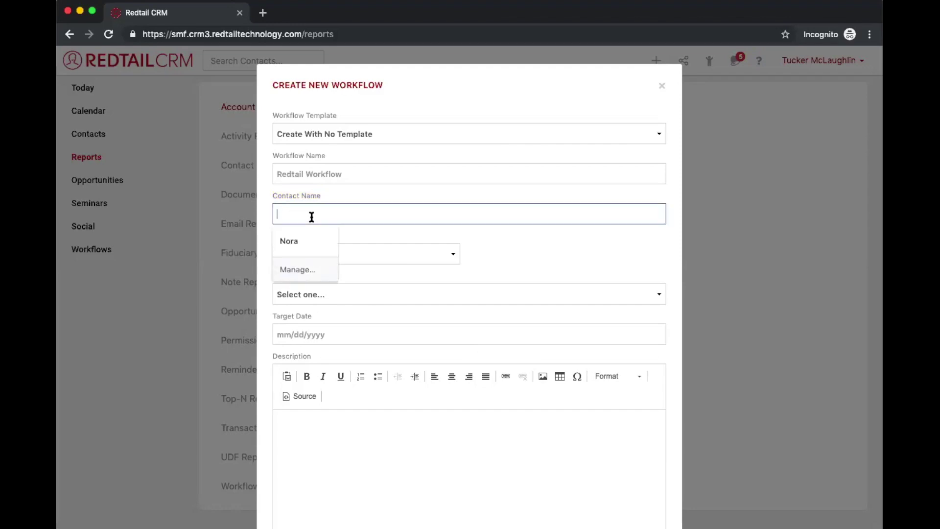
type("doug")
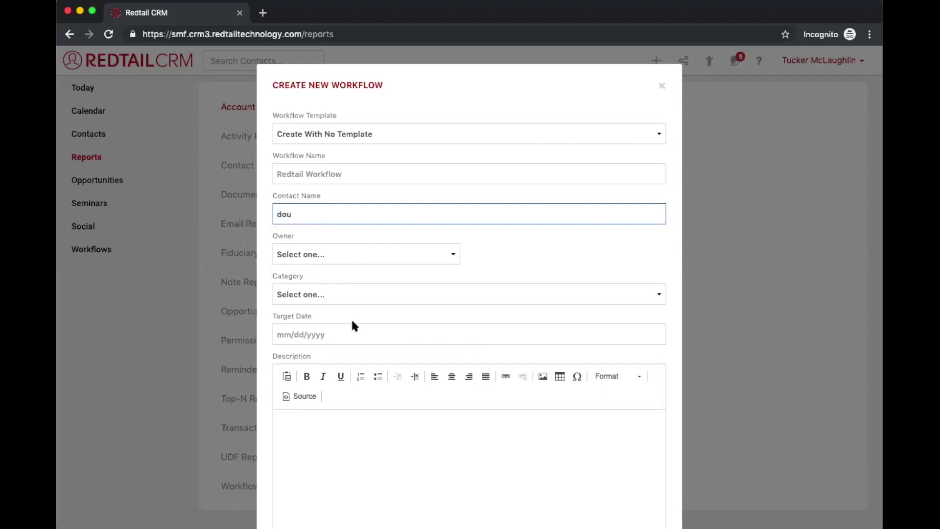
double_click(373, 219)
left_click(489, 267)
left_click(482, 209)
scroll(573, 291, "down", 2)
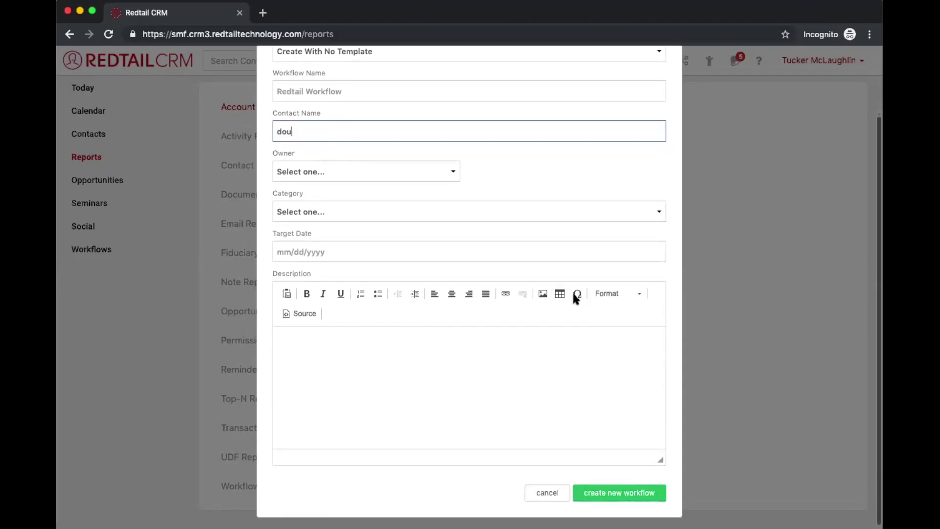
scroll(495, 198, "up", 2)
key("BackSpace")
key("BackSpace")
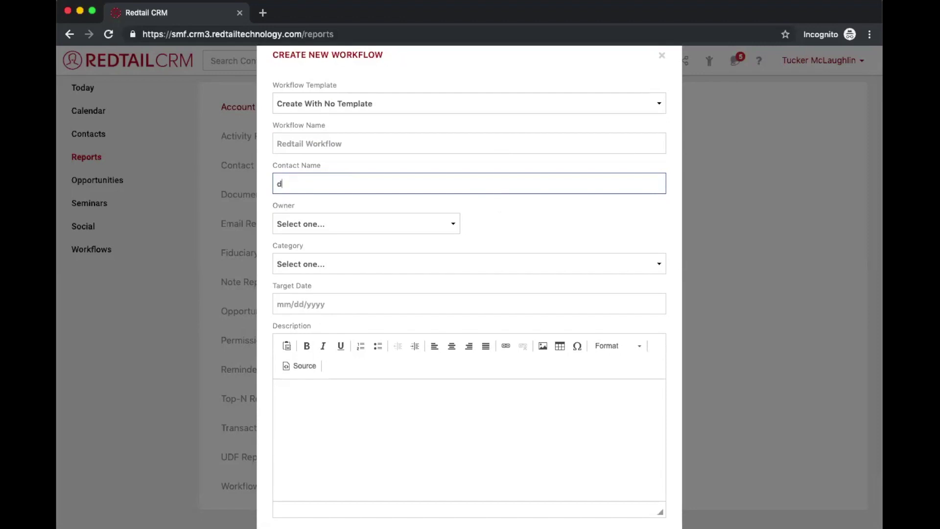
scroll(322, 184, "down", 2)
scroll(321, 184, "up", 3)
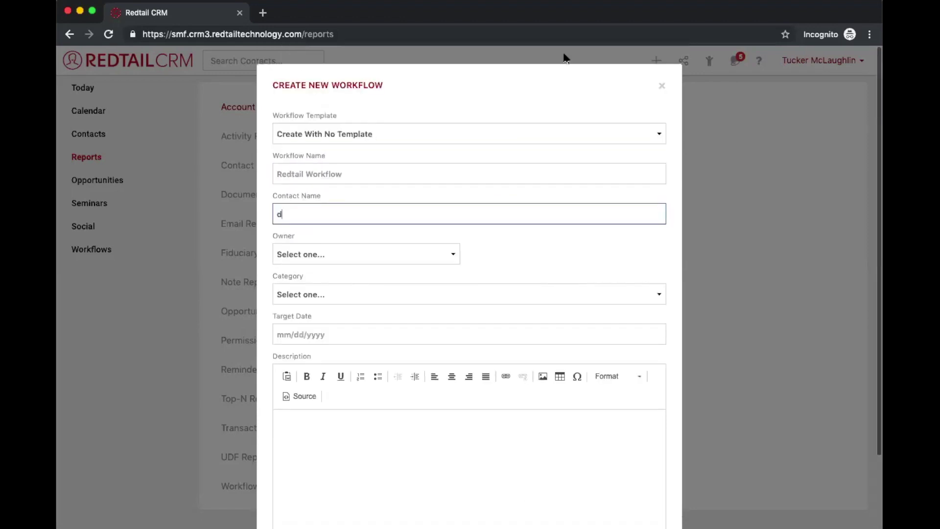
left_click(663, 87)
left_click(107, 140)
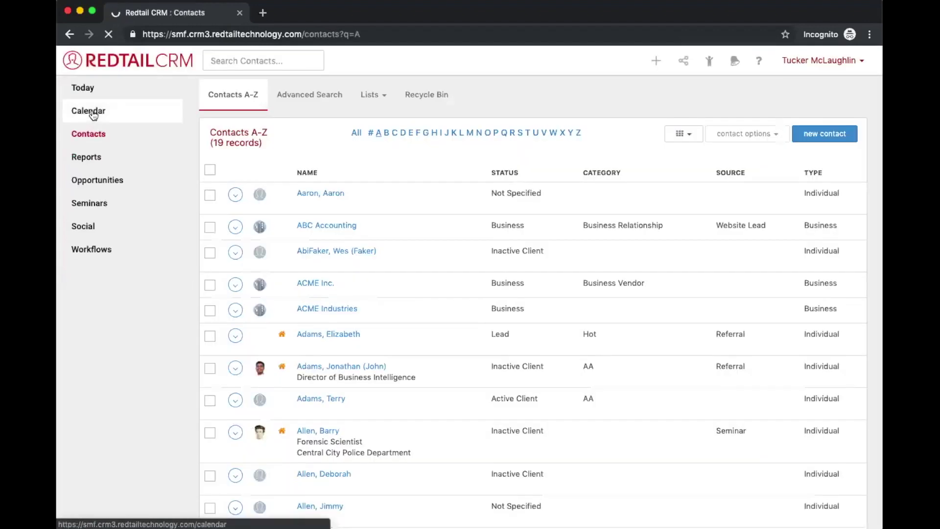
left_click(94, 114)
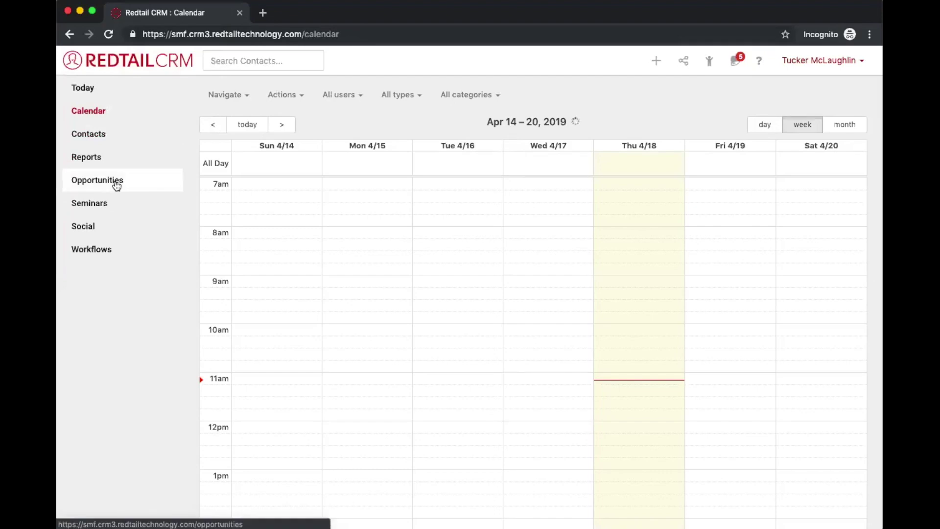
From the Opportunities page, start a new workflow and link it to the existing contact with Prospect status.
left_click(116, 185)
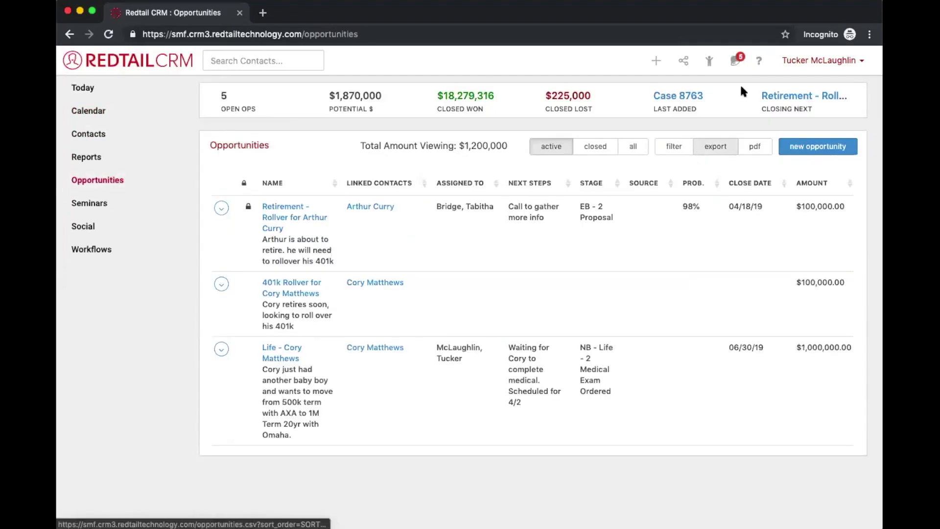
left_click(657, 61)
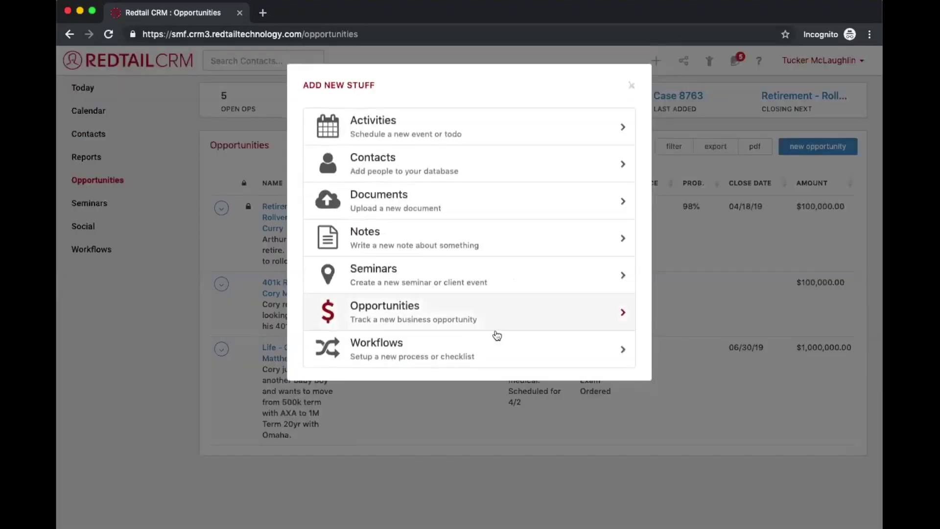
left_click(489, 360)
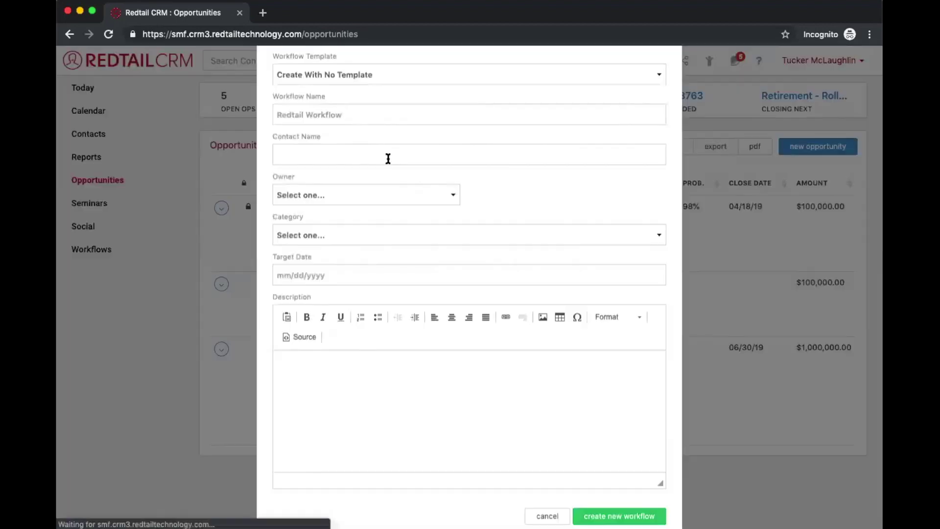
left_click(351, 212)
type("do")
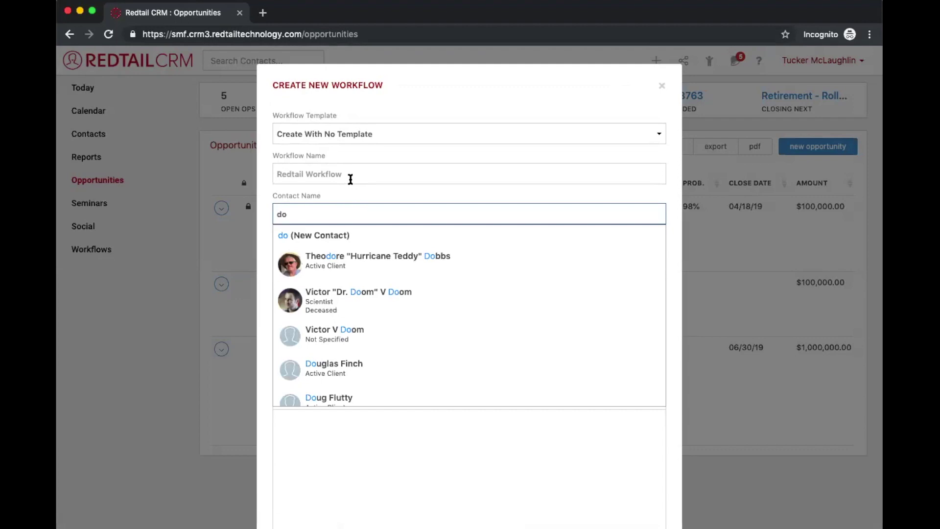
type("ug")
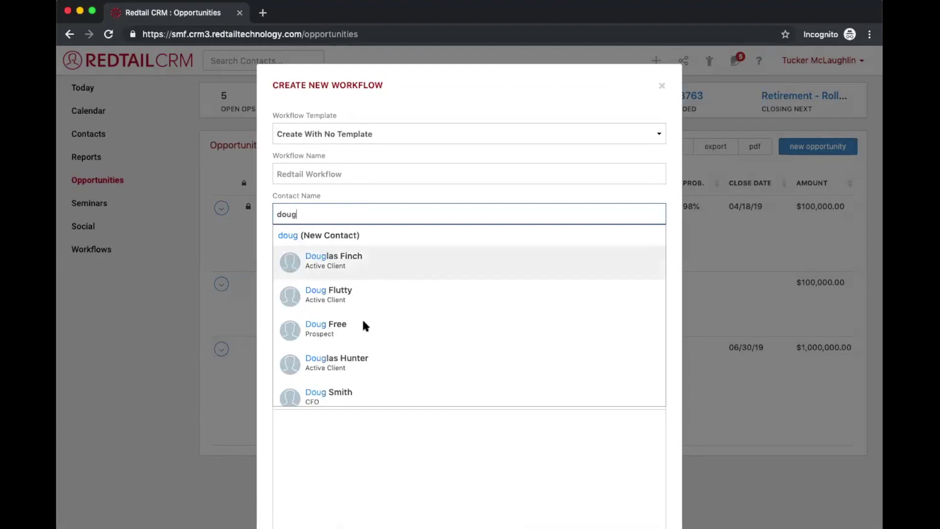
left_click(313, 330)
Apply the "2- Client Onboarding (Workflow Series)" template to the new workflow and create it.
left_click(353, 139)
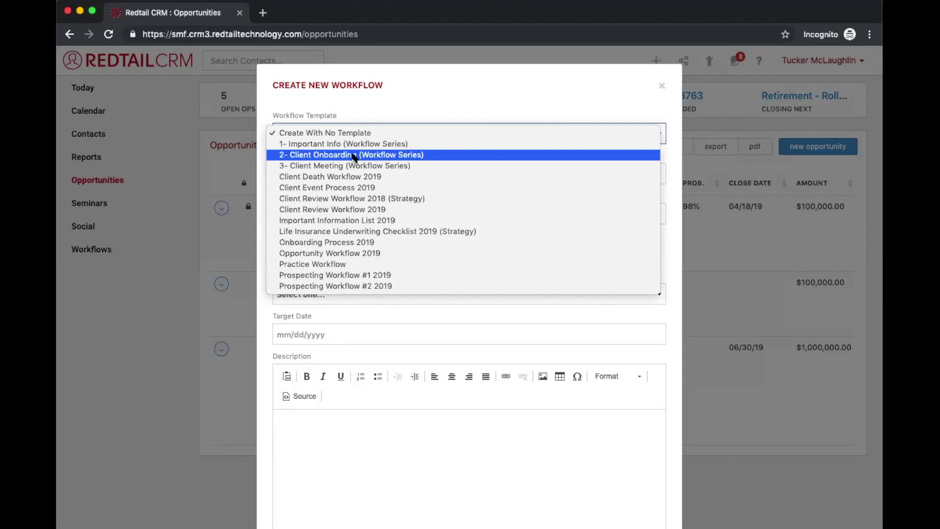
left_click(355, 157)
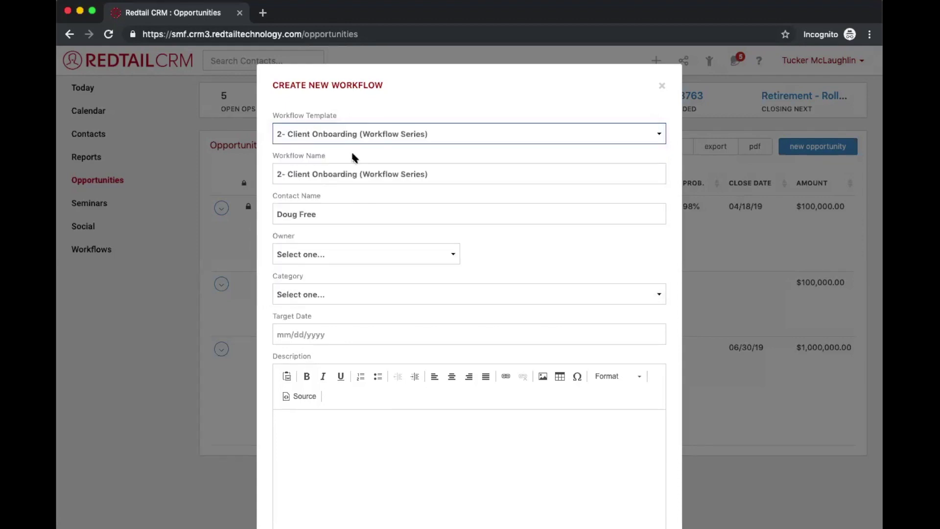
left_click(309, 218)
left_click(343, 197)
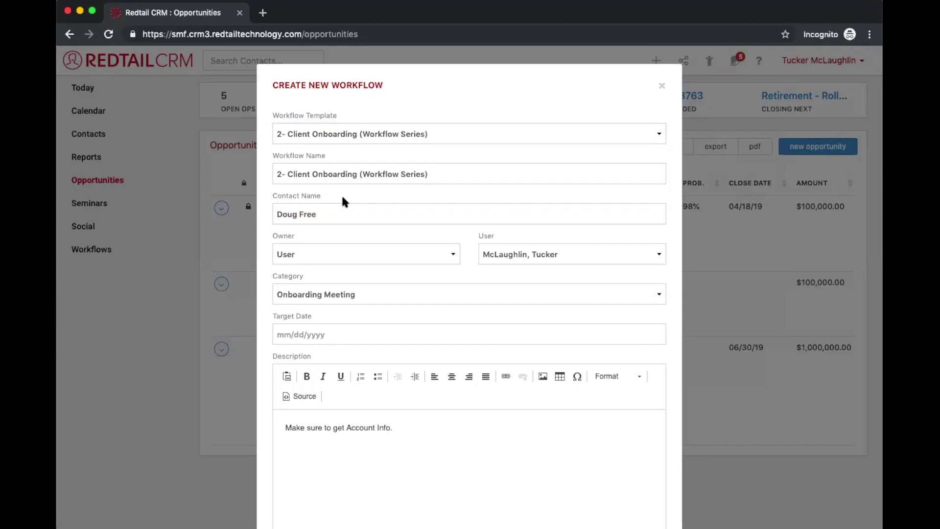
scroll(488, 231, "down", 3)
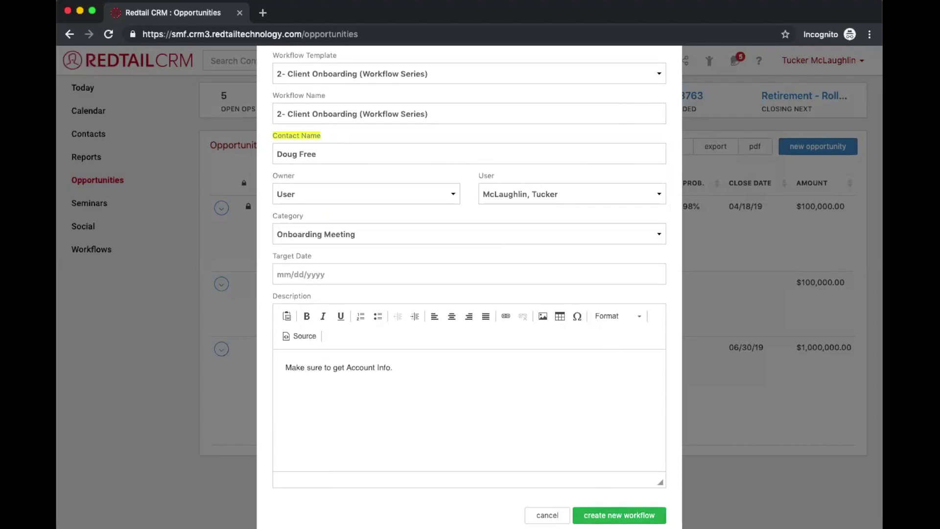
left_click(620, 515)
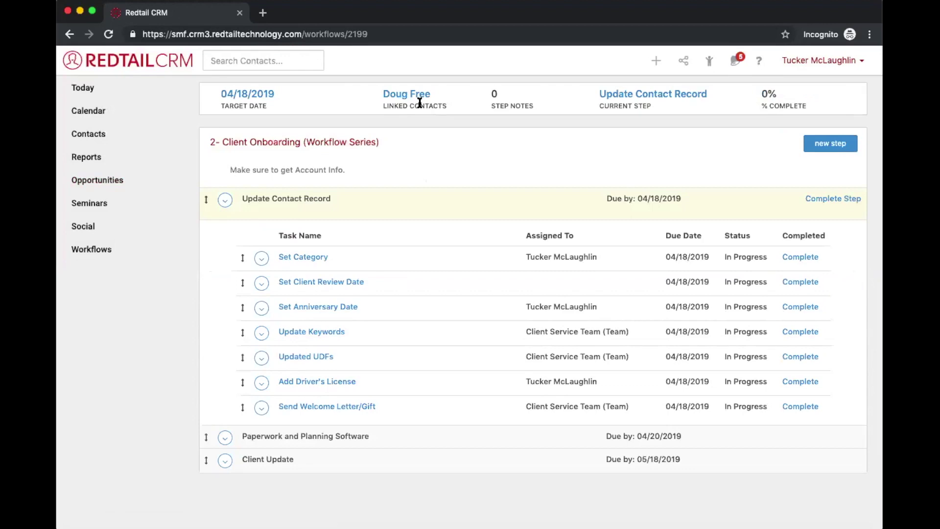
Check the onboarding workflow's linked contact and expand the Paperwork and Planning Software step to review its tasks.
left_click_drag(443, 107, 384, 94)
left_click(385, 94)
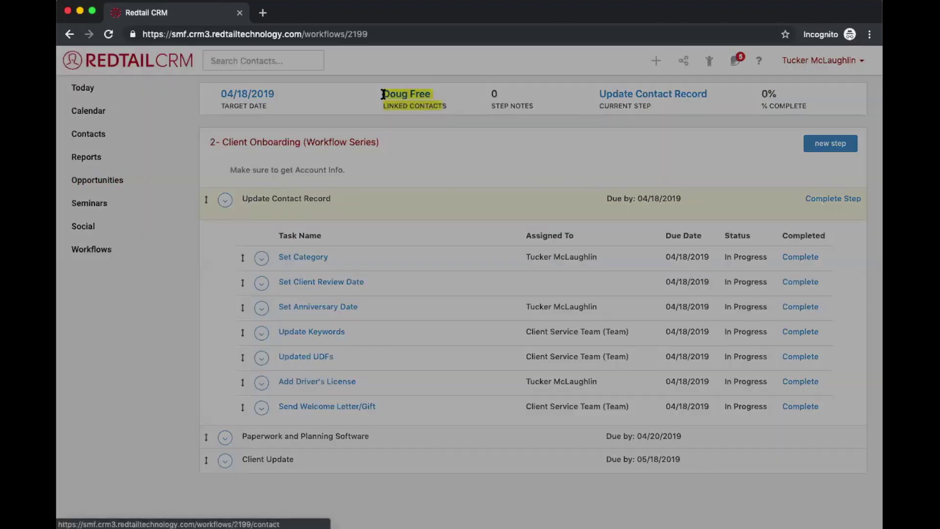
left_click(602, 277)
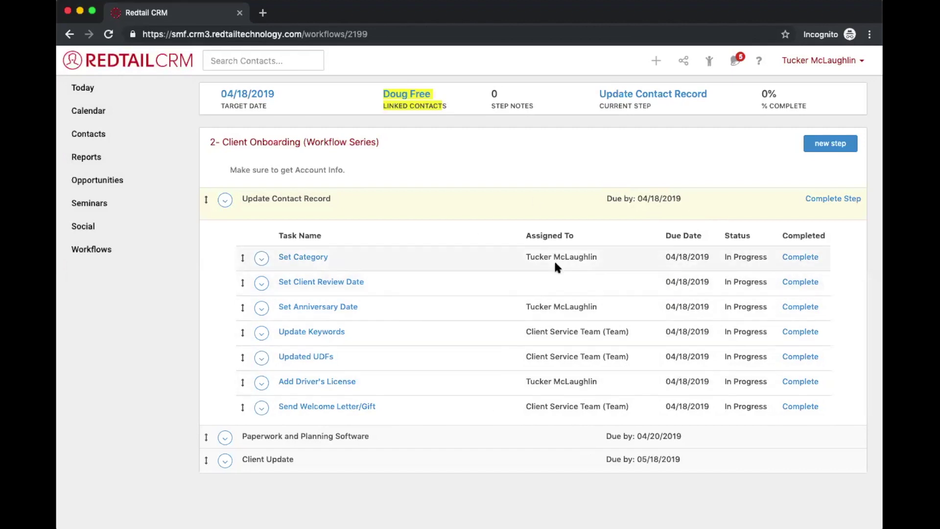
left_click(391, 437)
scroll(389, 432, "down", 1)
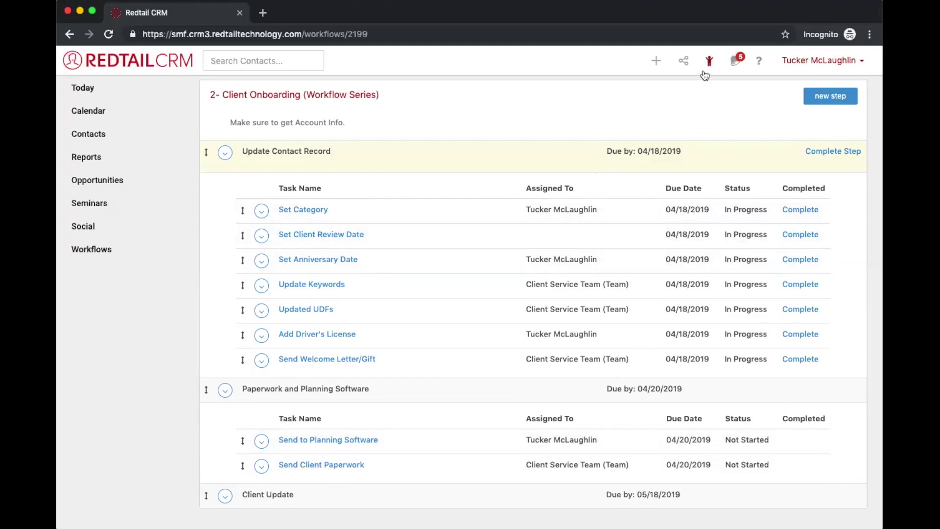
left_click(654, 61)
left_click(409, 339)
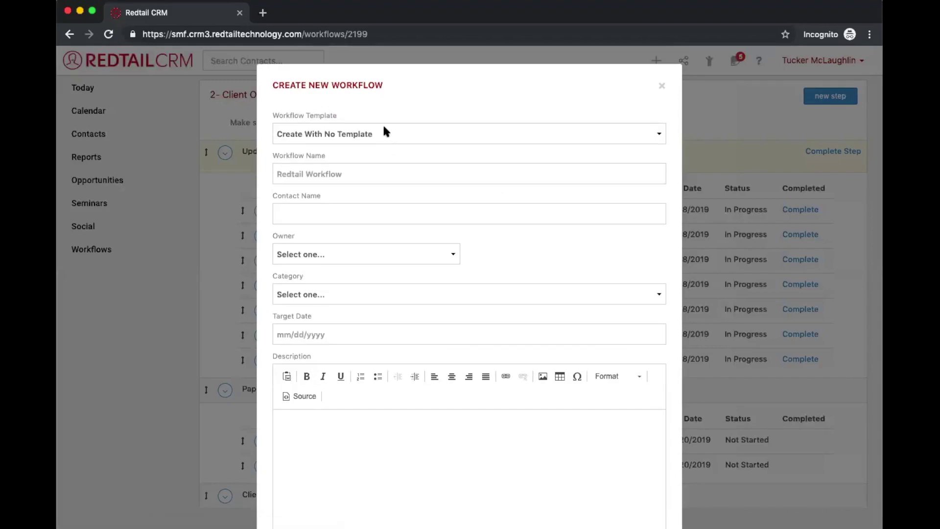
left_click(385, 132)
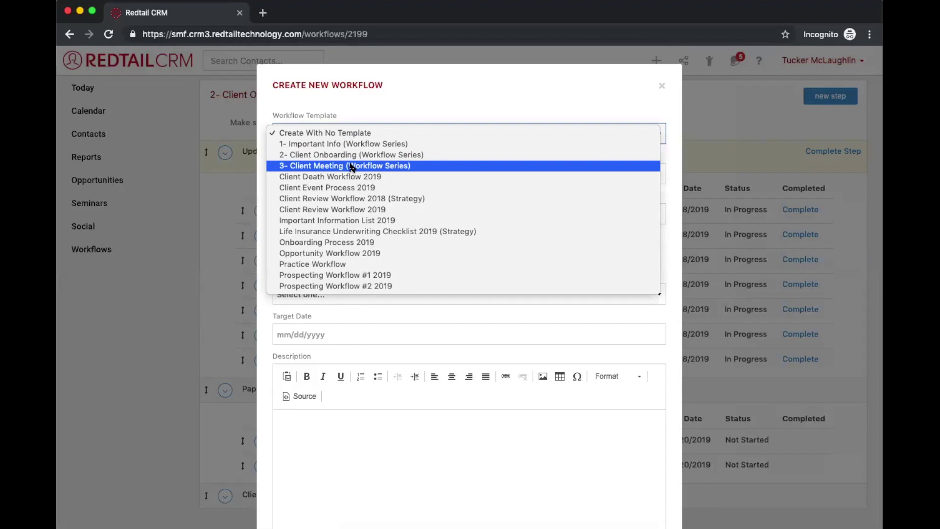
left_click(530, 88)
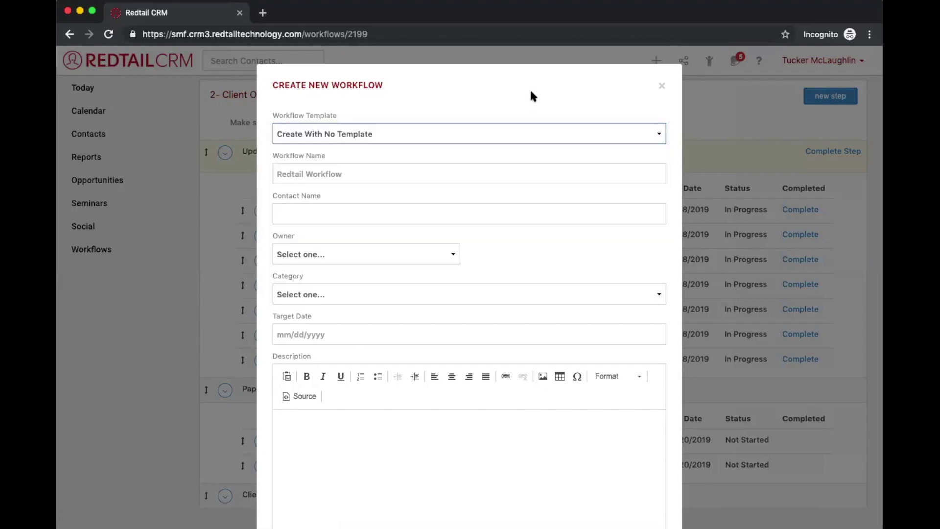
left_click(663, 85)
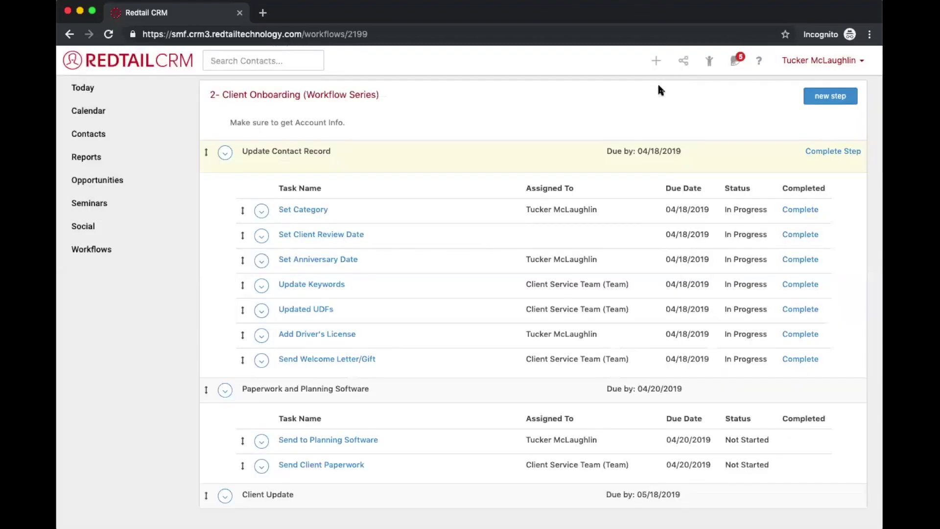
left_click(367, 95)
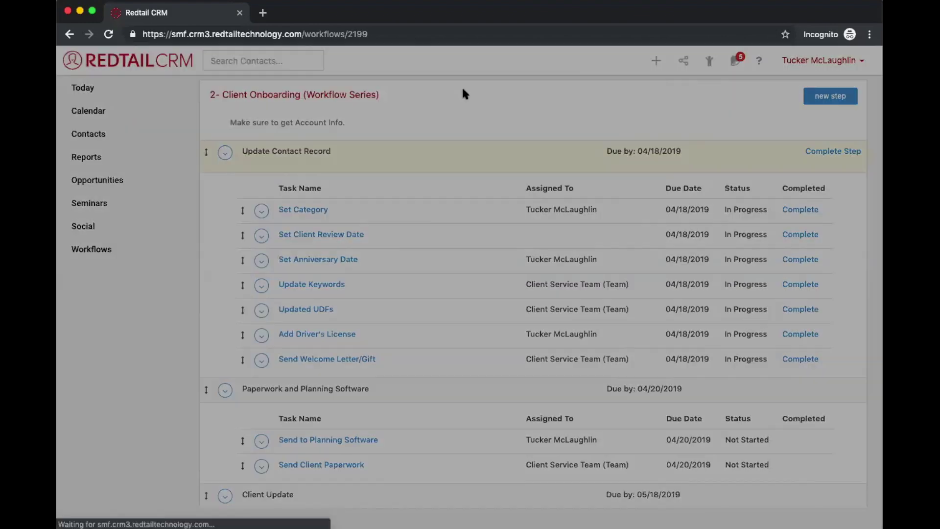
left_click(662, 86)
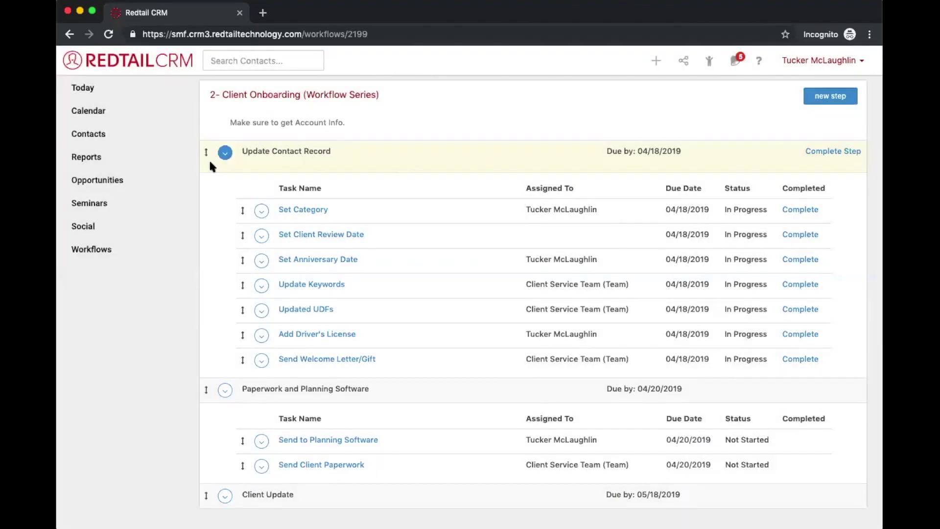
left_click(93, 249)
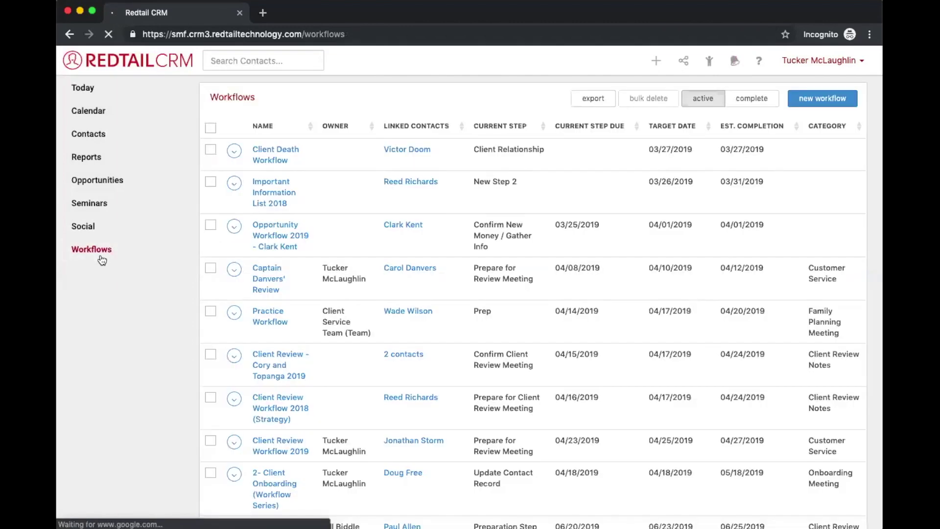
left_click(831, 107)
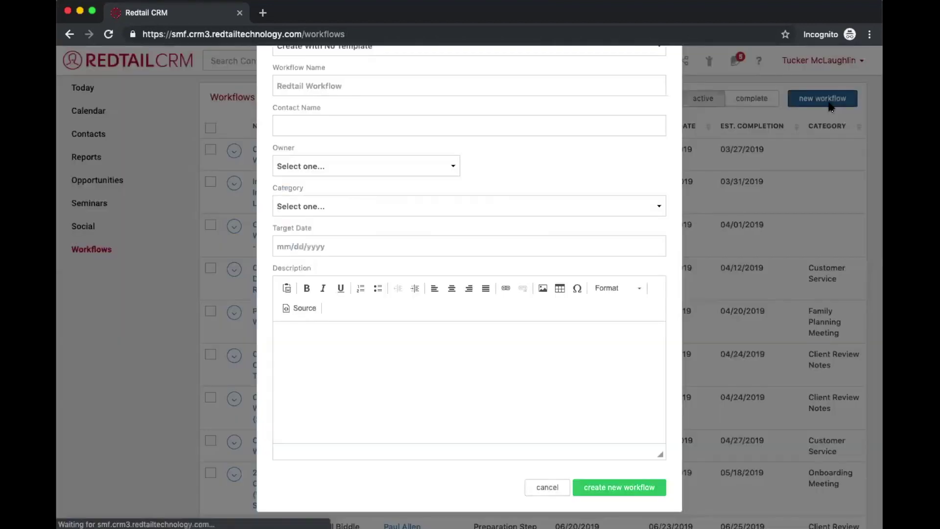
left_click(437, 133)
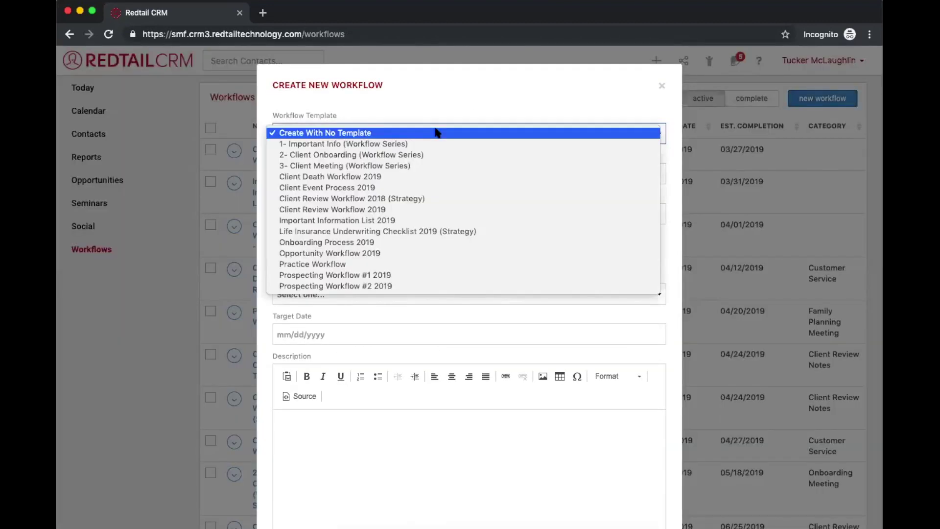
left_click(379, 167)
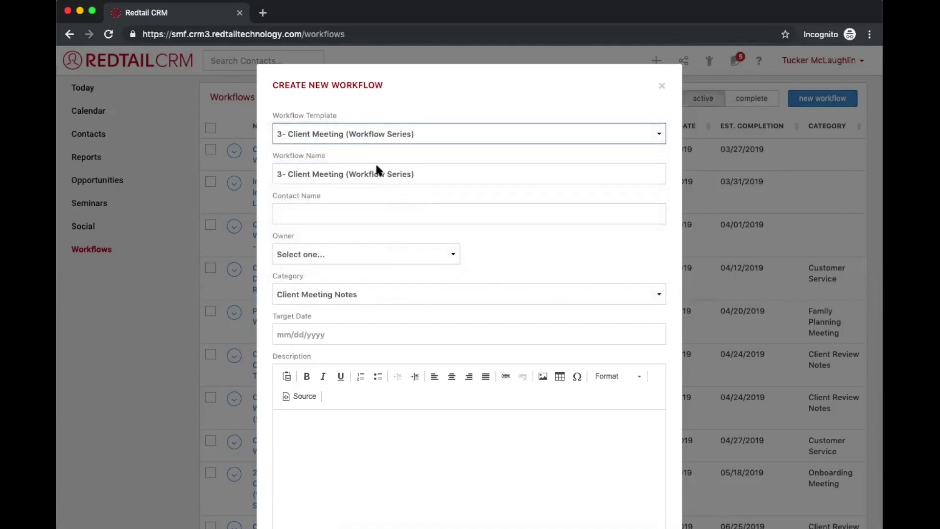
triple_click(353, 175)
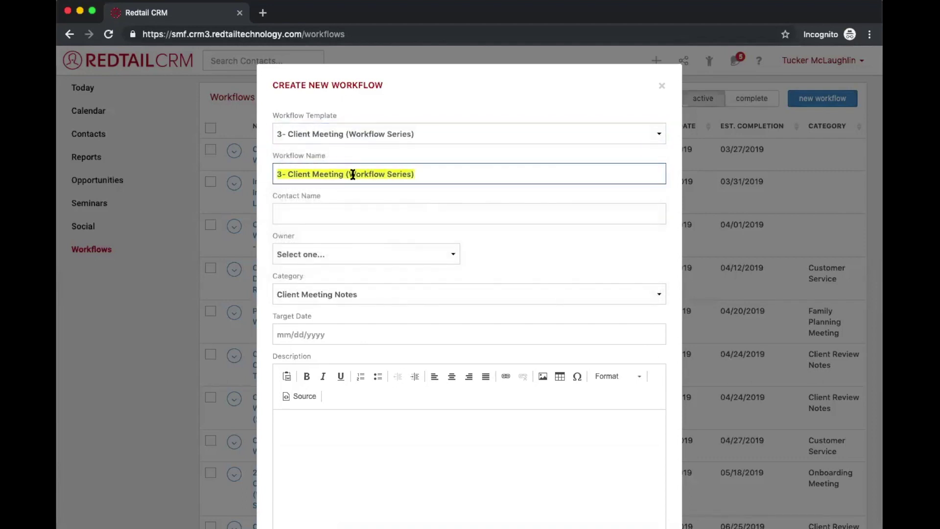
double_click(313, 193)
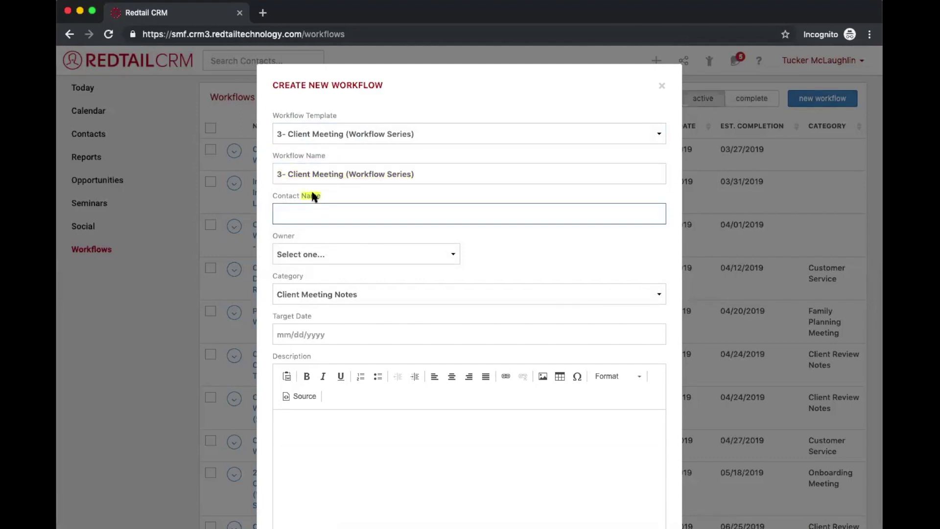
left_click(276, 195)
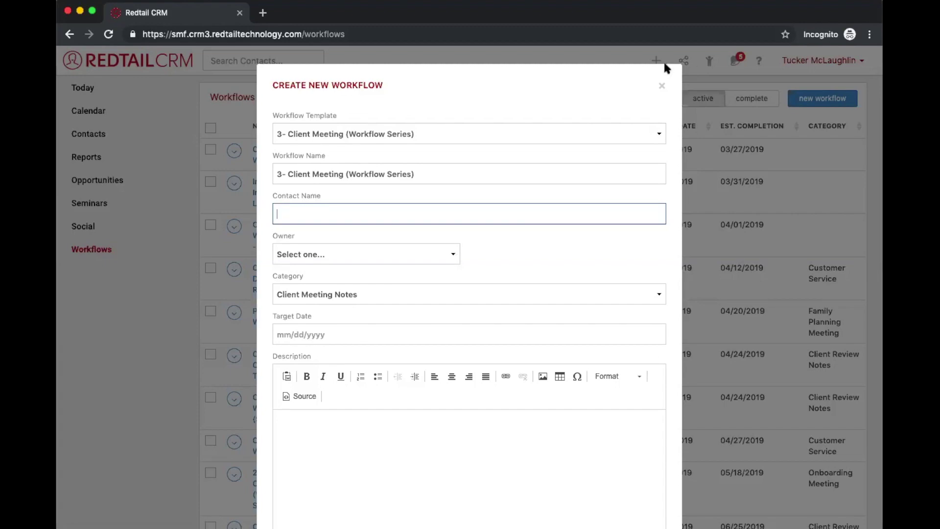
left_click(662, 87)
Open the Client Reviews reminder report and examine the clients' next review dates.
left_click(72, 159)
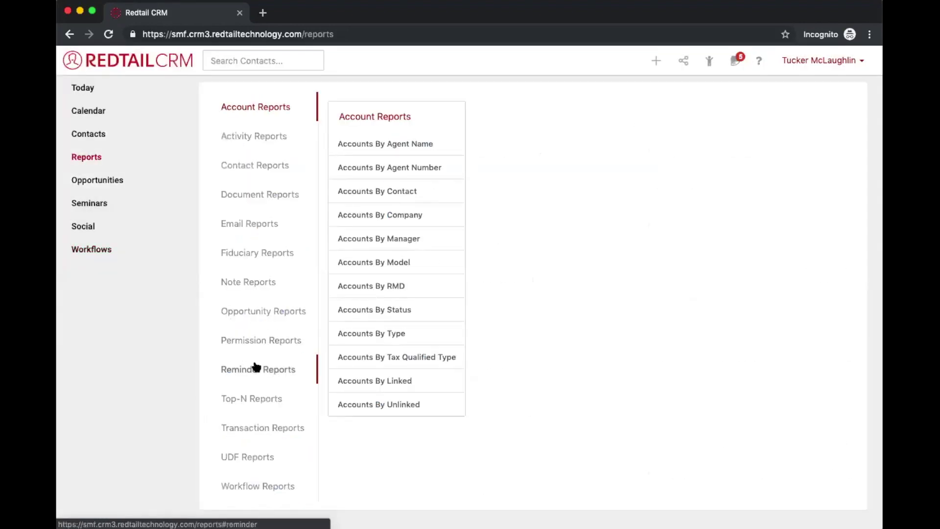
left_click(263, 377)
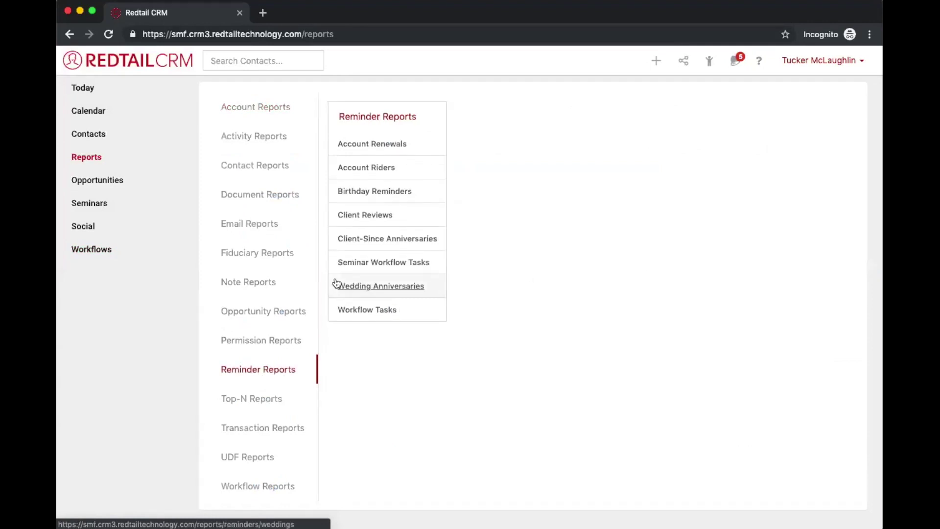
left_click(357, 220)
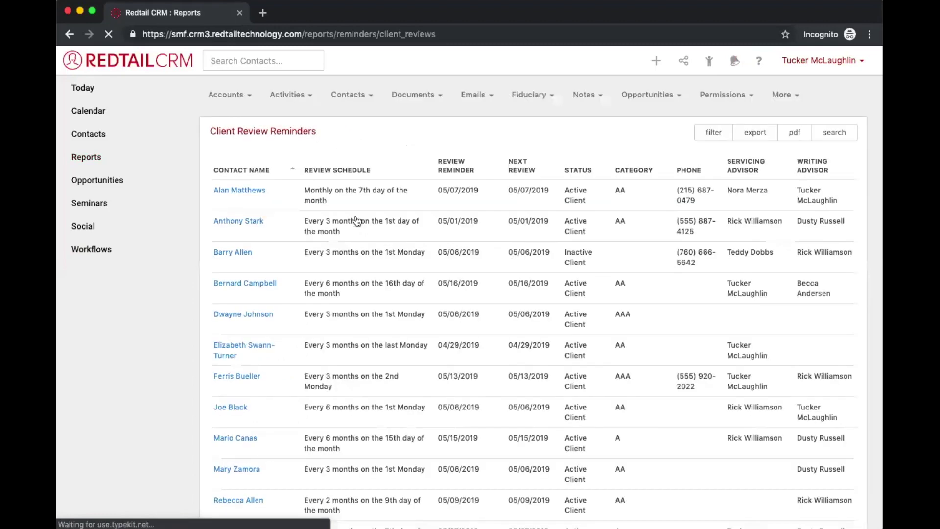
scroll(556, 223, "down", 2)
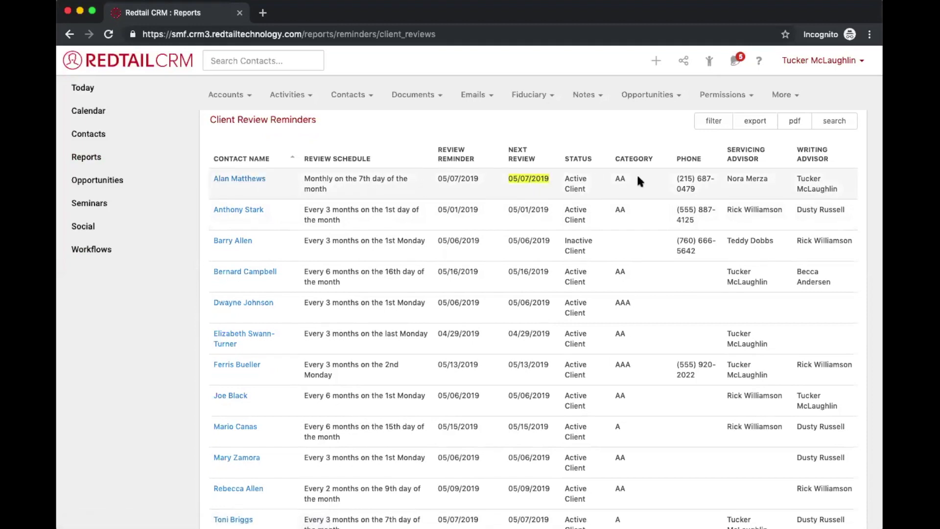
From the Workflows page, start a new workflow with the "3- Client Meeting (Workflow Series)" template and link the first contact listed in the review report.
left_click(103, 249)
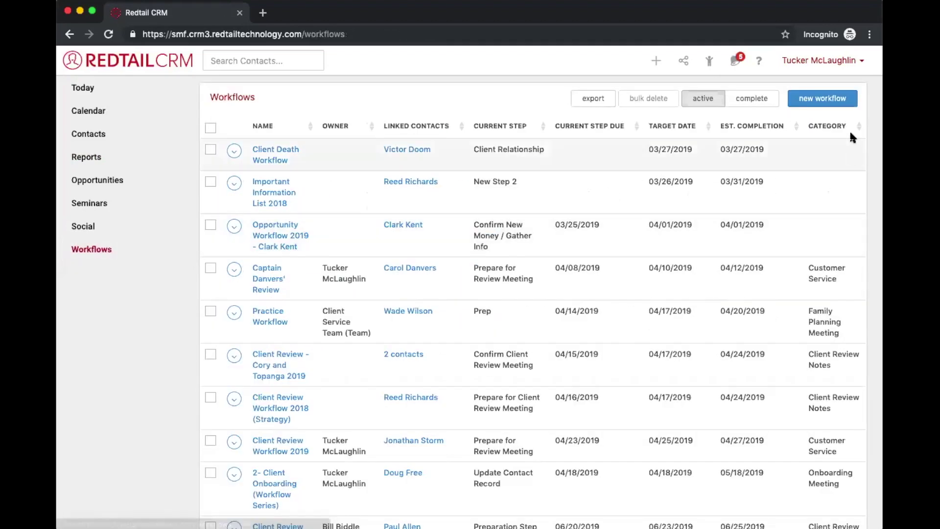
left_click(823, 98)
left_click(473, 135)
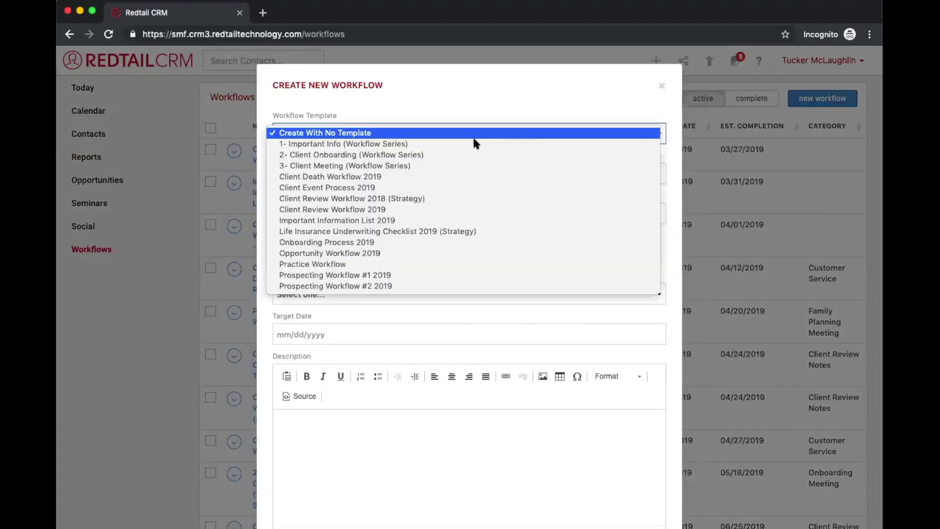
left_click(466, 164)
left_click(347, 211)
type("a")
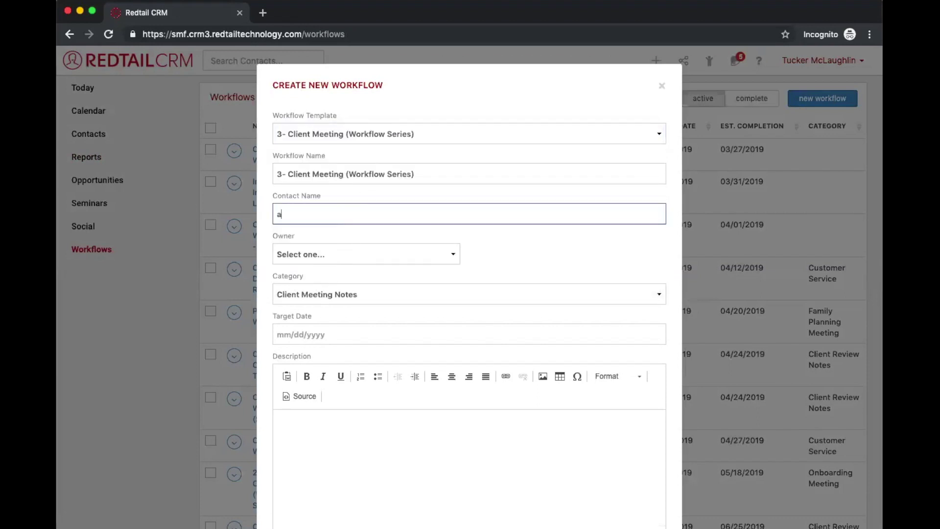
type("la")
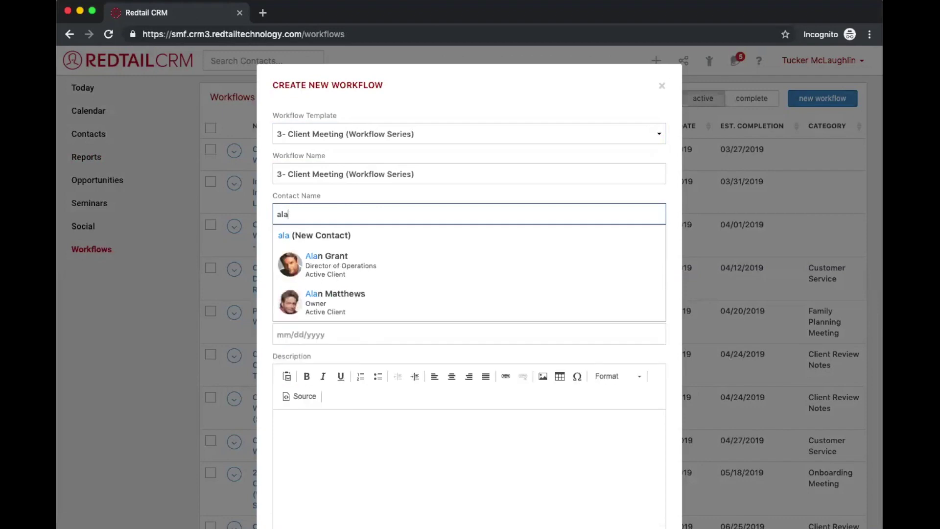
left_click(339, 296)
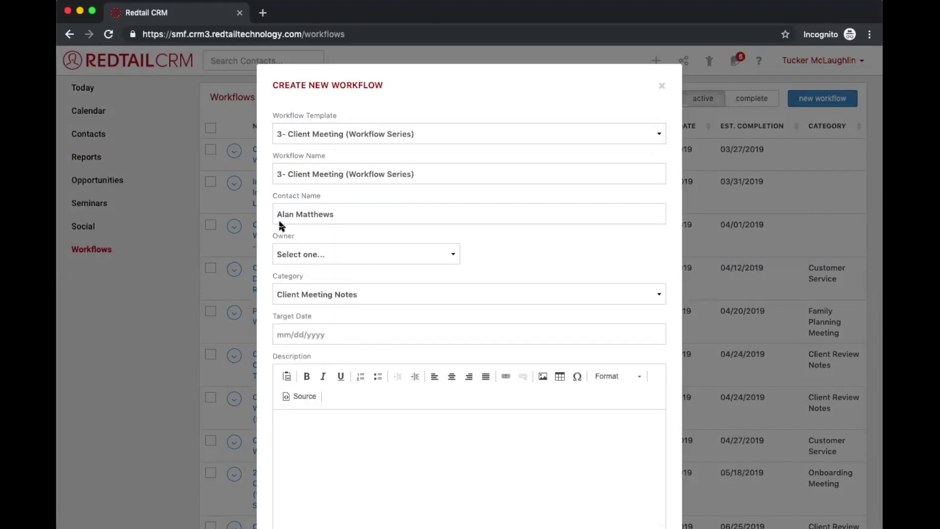
Rename the new workflow with the contact's first name in possessive form followed by "Review Meeting Workflow".
triple_click(304, 174)
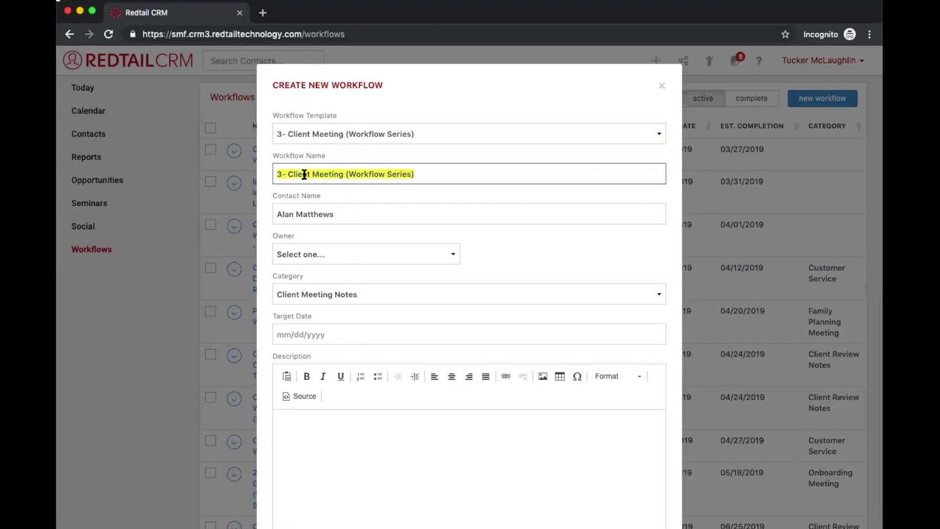
type("Alan's")
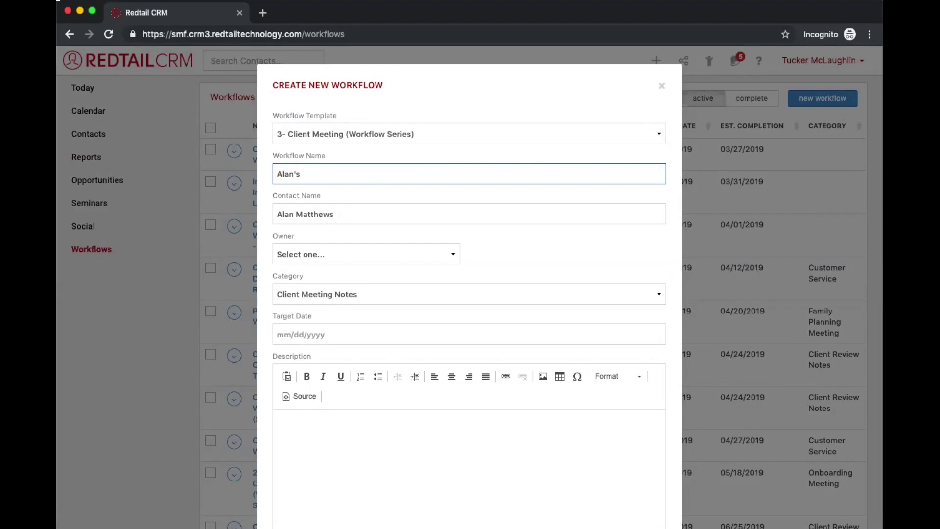
type(" Review Meetin")
key("BackSpace")
type("g Workflow")
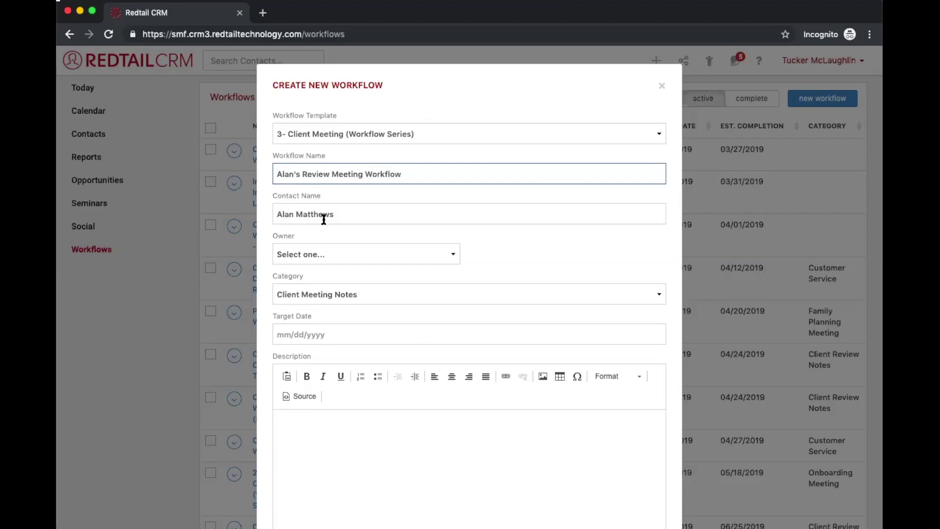
Create the review meeting workflow and open it from the workflow list to view its steps and tasks.
scroll(296, 283, "down", 4)
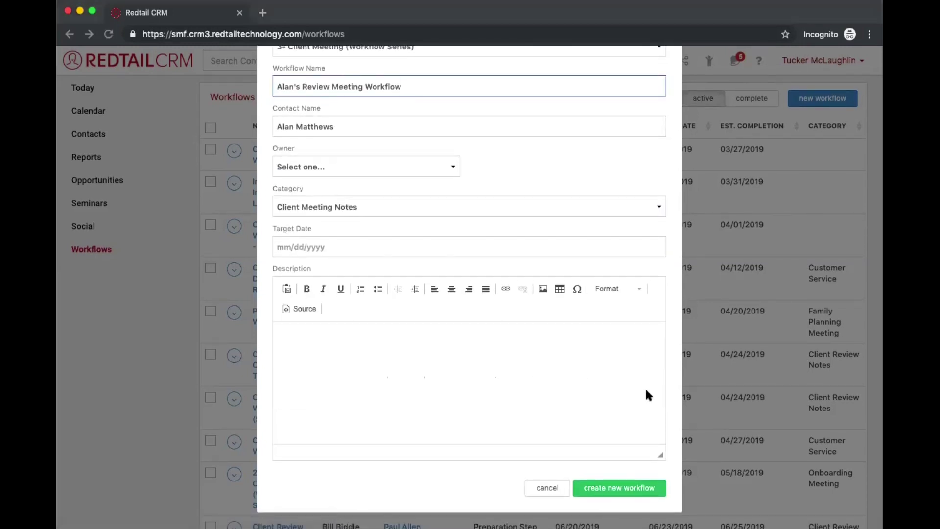
left_click(635, 487)
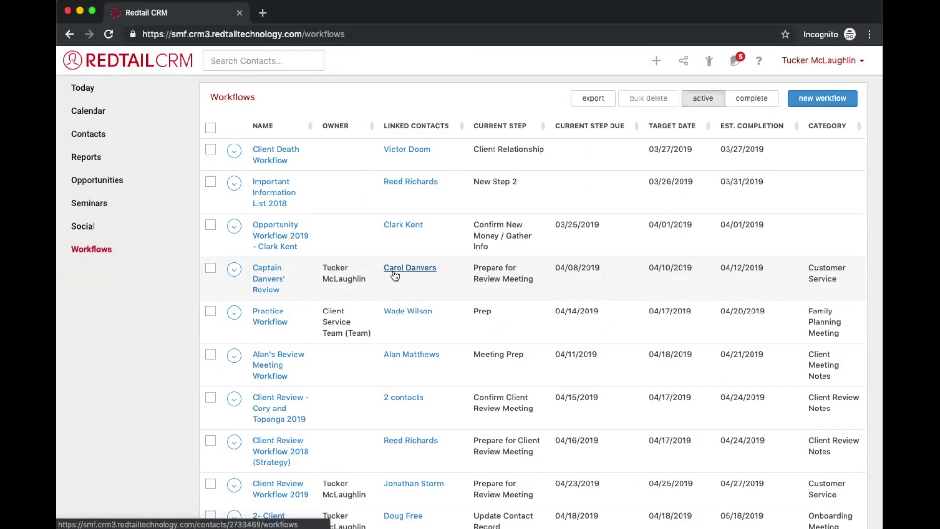
left_click(263, 360)
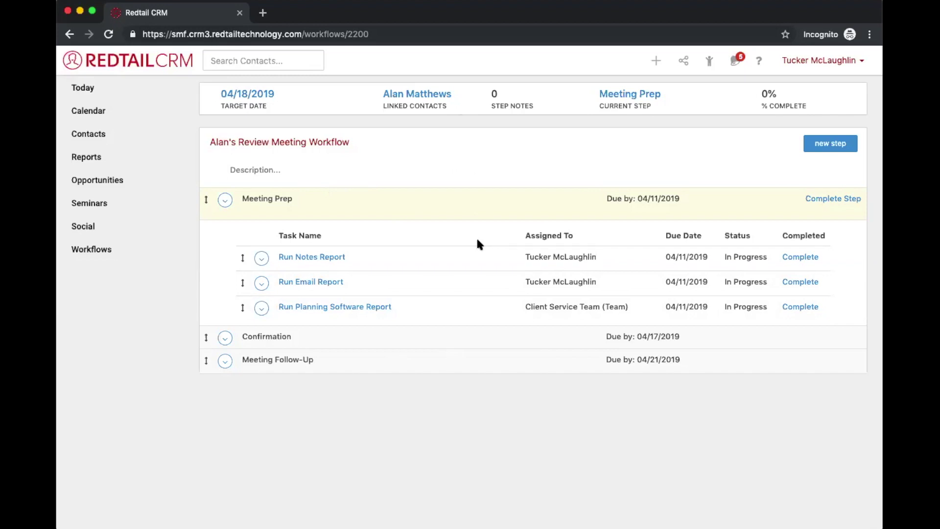
Review today's workflow tasks on the Today dashboard and complete the Tax ID task of the "1- Important Info (Workflow Series)" workflow.
left_click(87, 86)
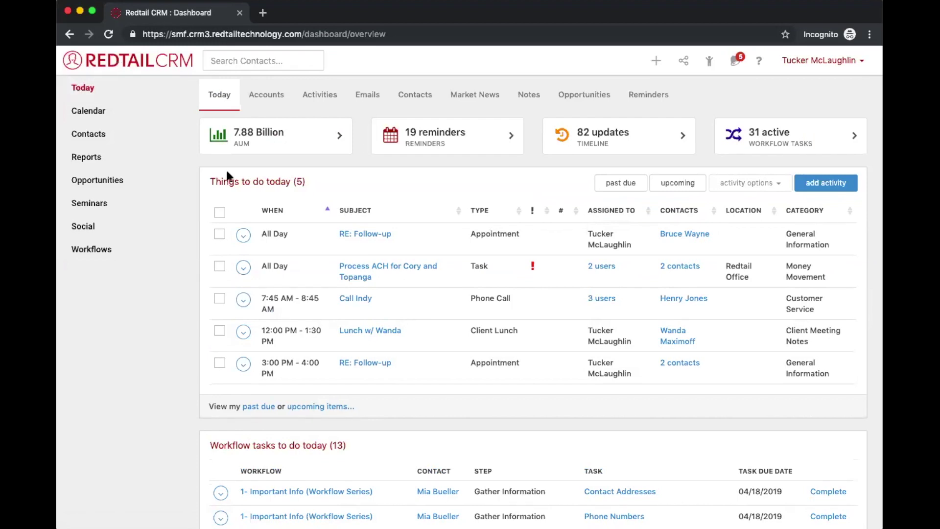
scroll(267, 264, "down", 5)
scroll(266, 264, "down", 4)
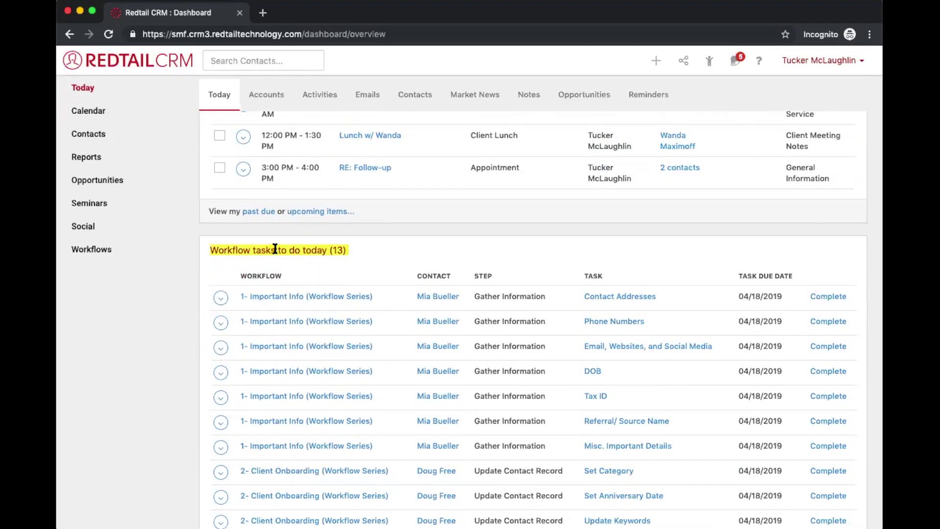
scroll(275, 248, "down", 1)
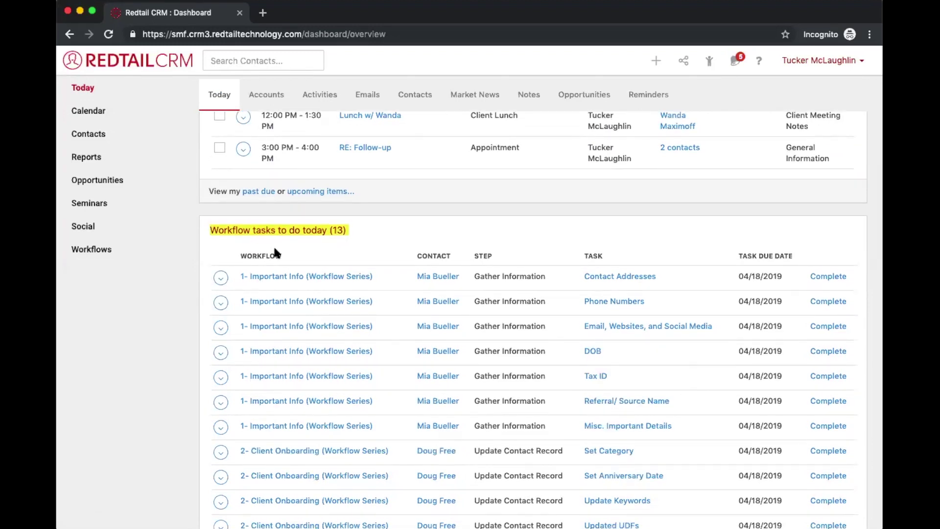
scroll(275, 249, "down", 2)
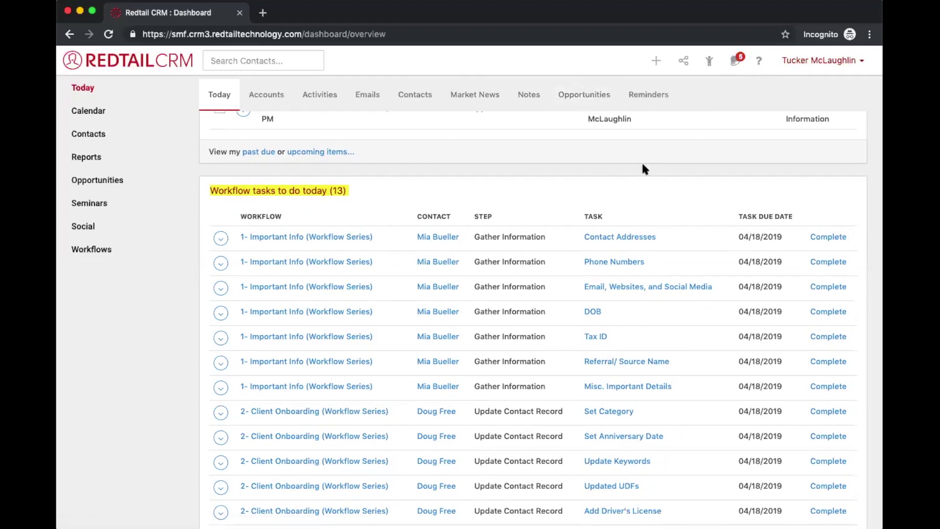
scroll(640, 162, "down", 3)
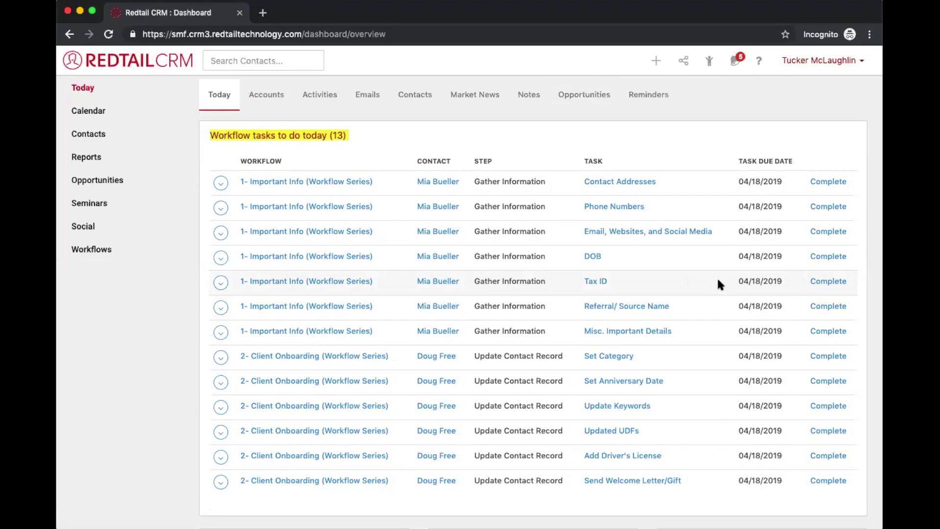
left_click(817, 283)
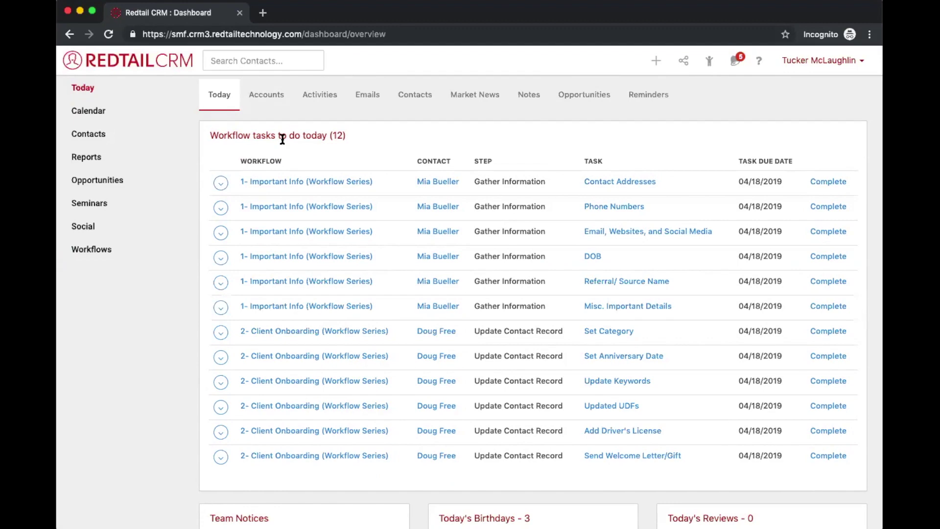
scroll(314, 135, "up", 6)
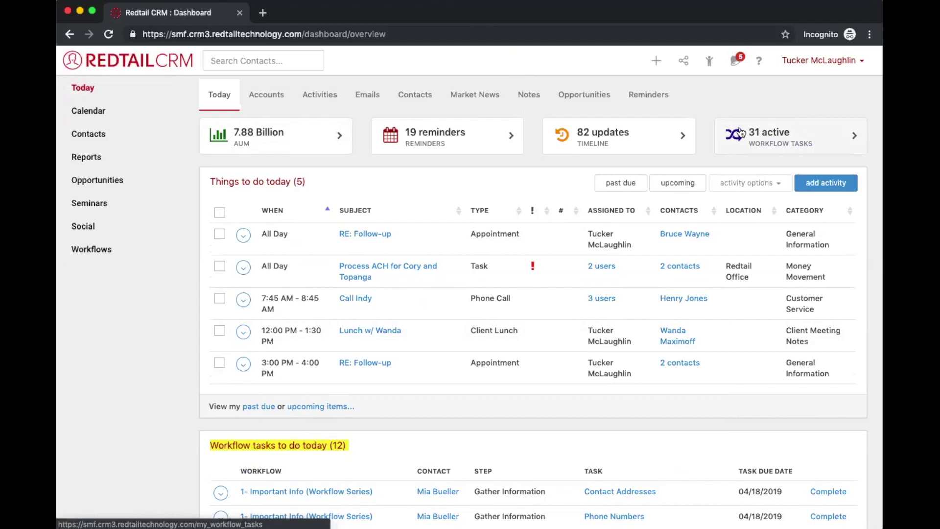
Open the list of active workflow tasks from the Today dashboard in a new browser tab and switch to it.
right_click(774, 137)
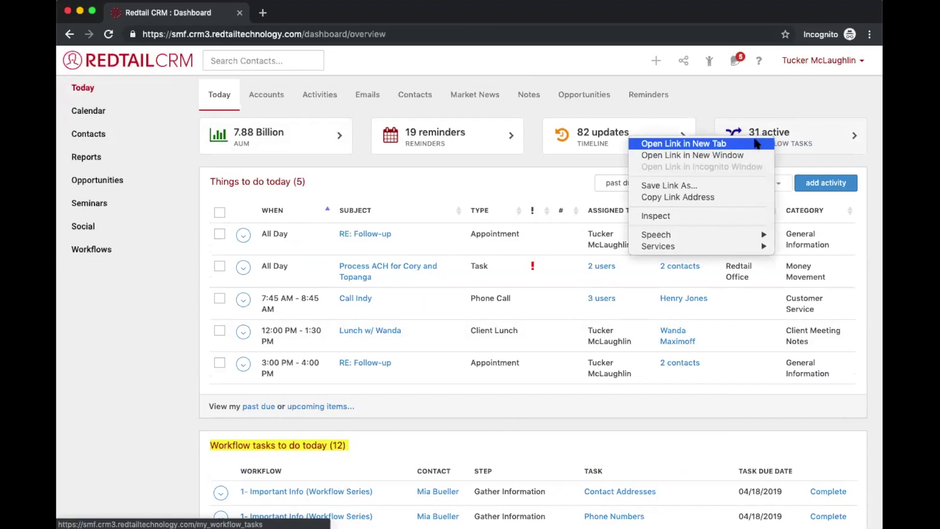
left_click(756, 143)
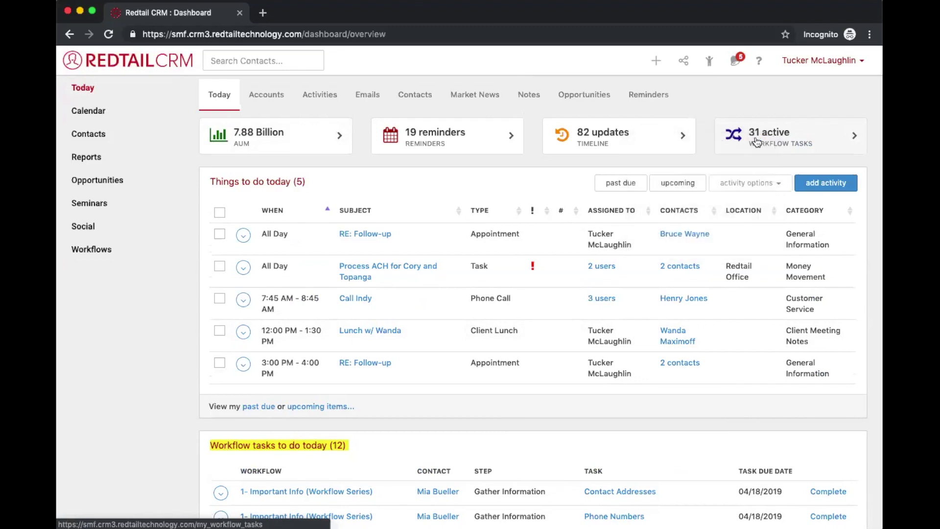
right_click(757, 140)
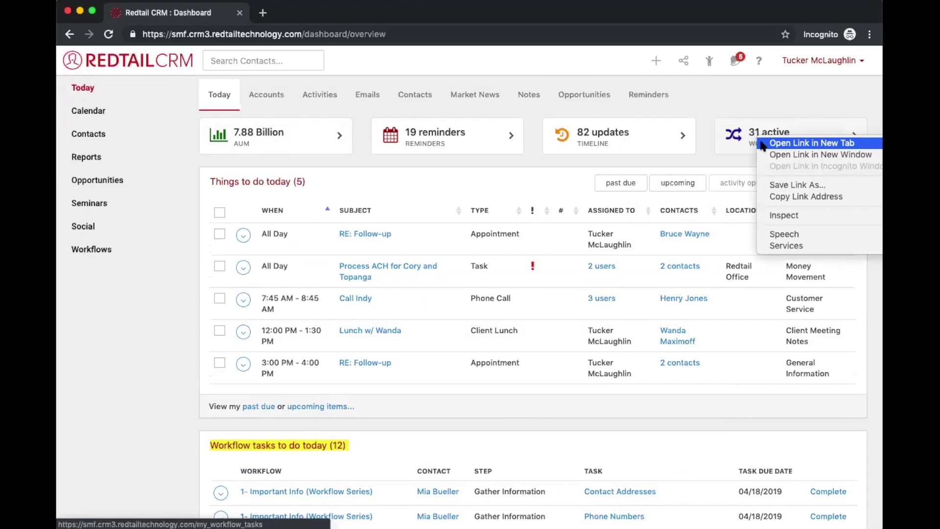
left_click(762, 144)
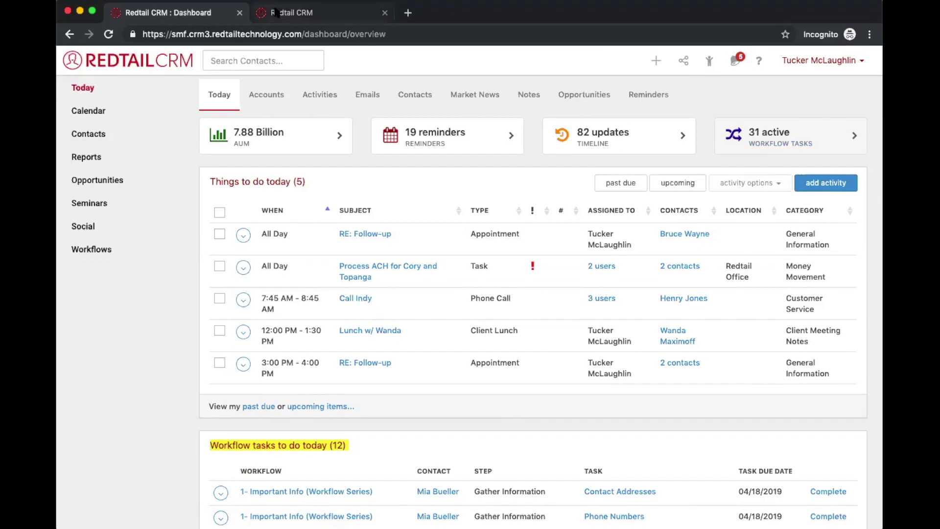
left_click(277, 13)
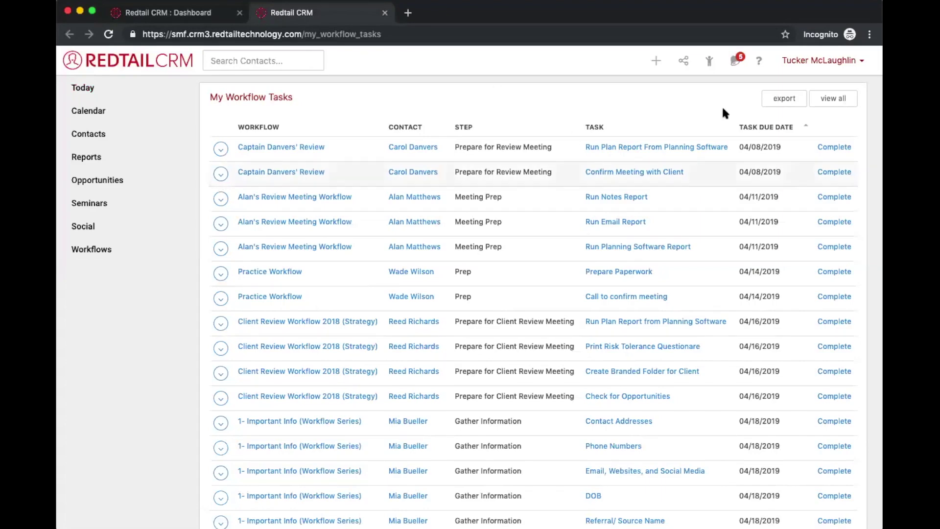
Review My Workflow Tasks and complete the "Run Plan Report From Planning Software" task of the first-listed review workflow.
scroll(767, 418, "down", 10)
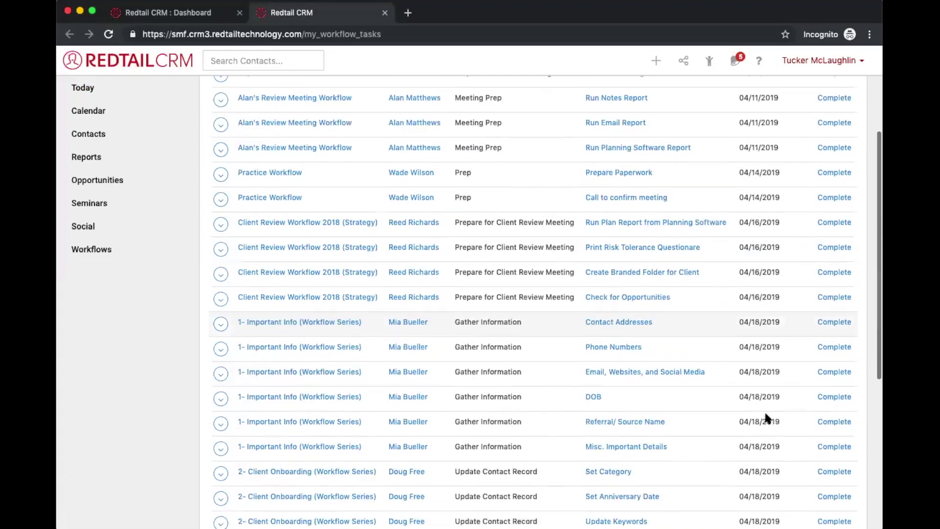
scroll(767, 416, "down", 4)
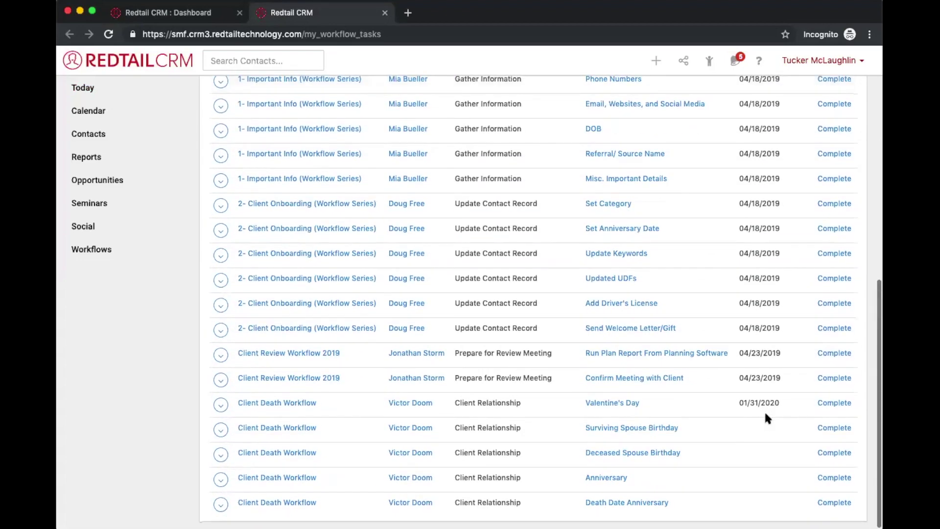
scroll(766, 415, "up", 15)
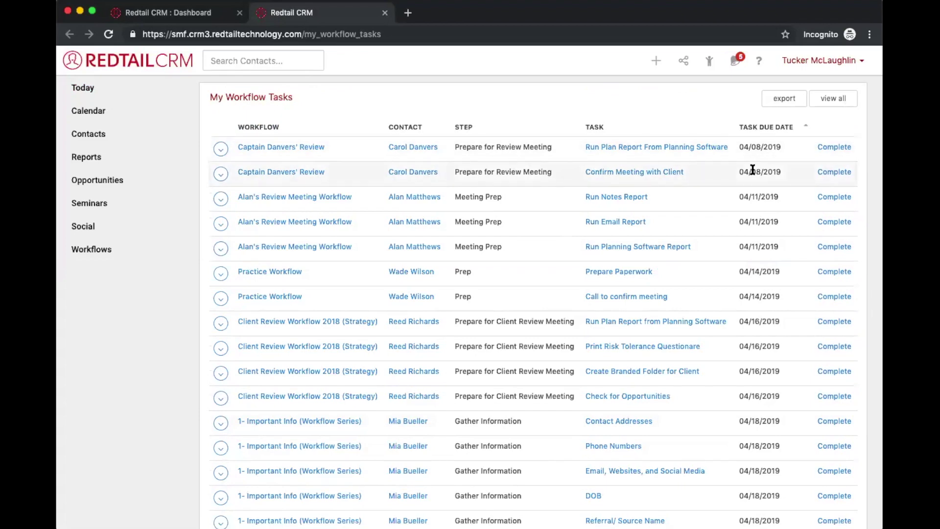
scroll(753, 170, "down", 6)
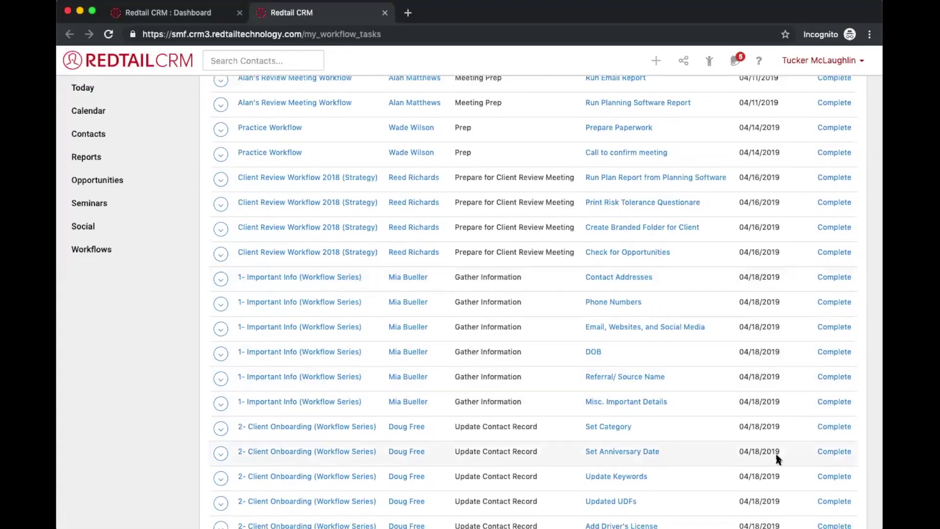
scroll(776, 457, "down", 4)
scroll(744, 487, "down", 5)
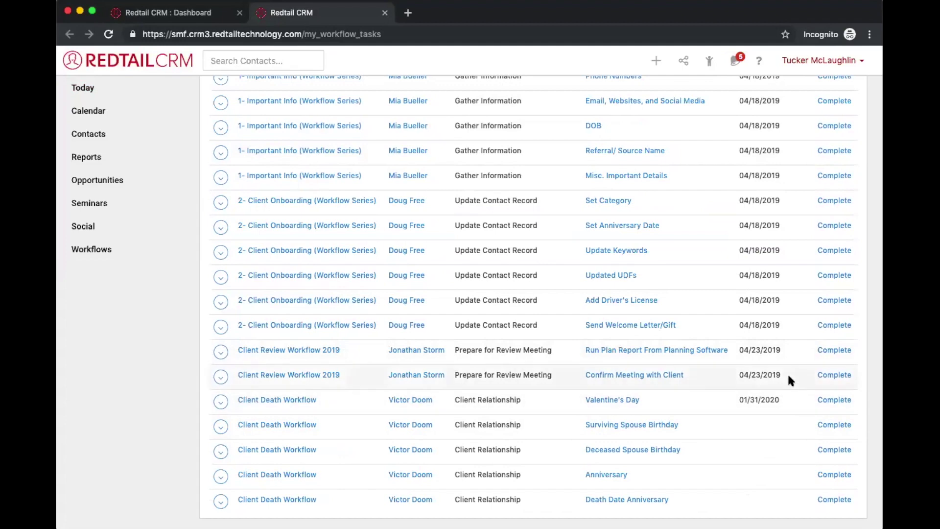
scroll(788, 374, "up", 12)
scroll(789, 376, "up", 3)
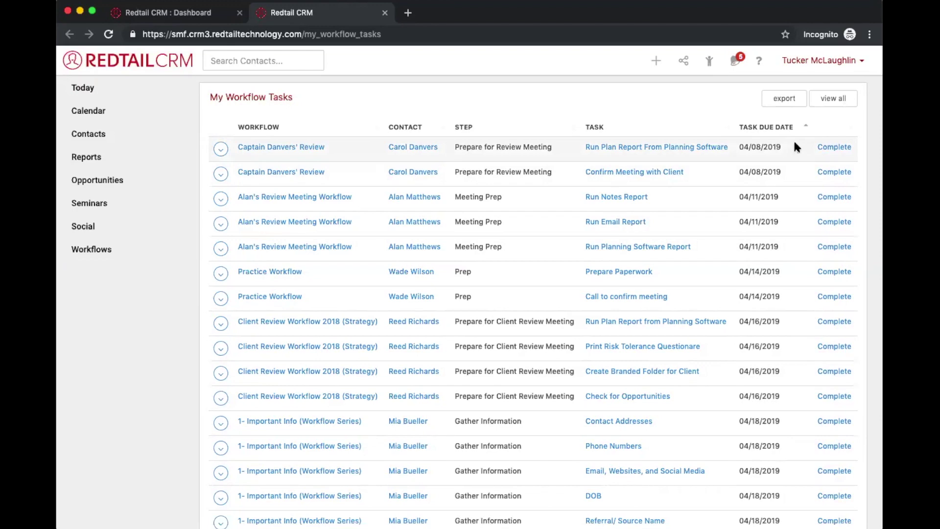
left_click(841, 151)
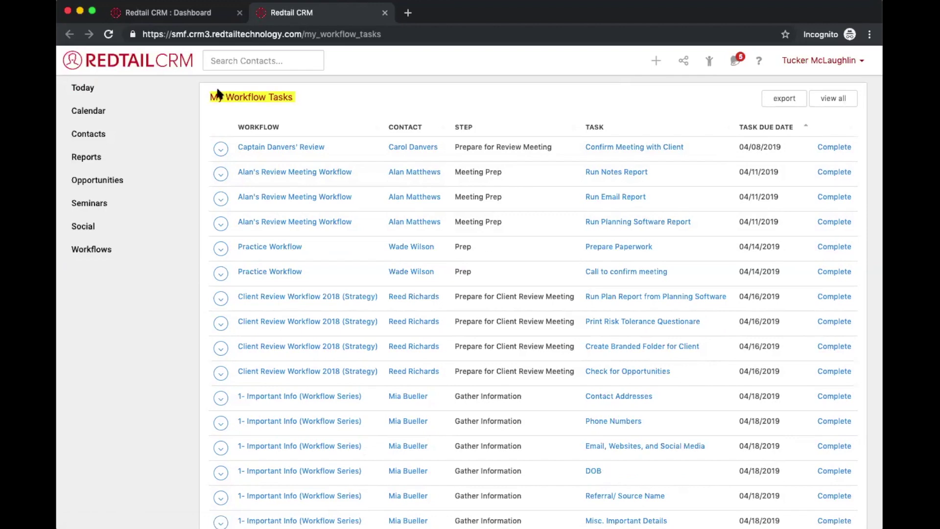
Open the Calendar, inspect its workflow task visibility option, and review the workflow tasks due in the current week.
left_click(102, 109)
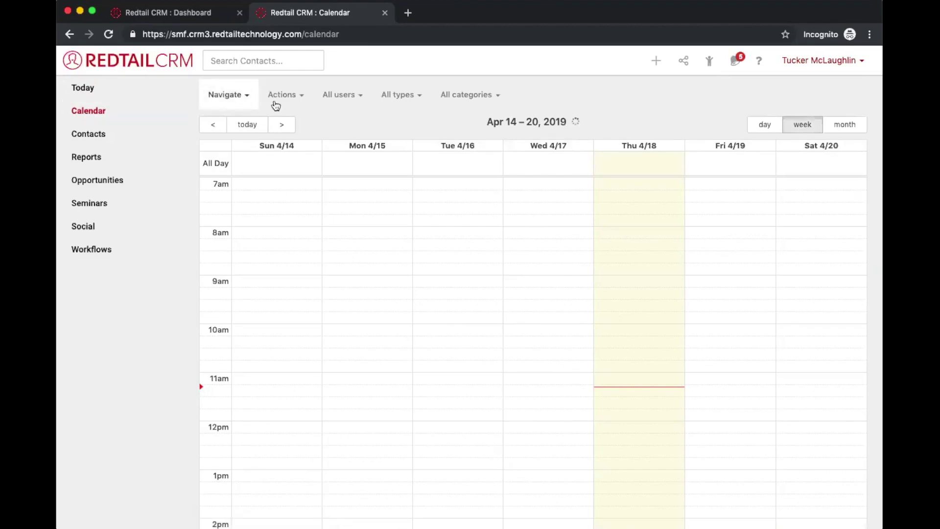
left_click(278, 109)
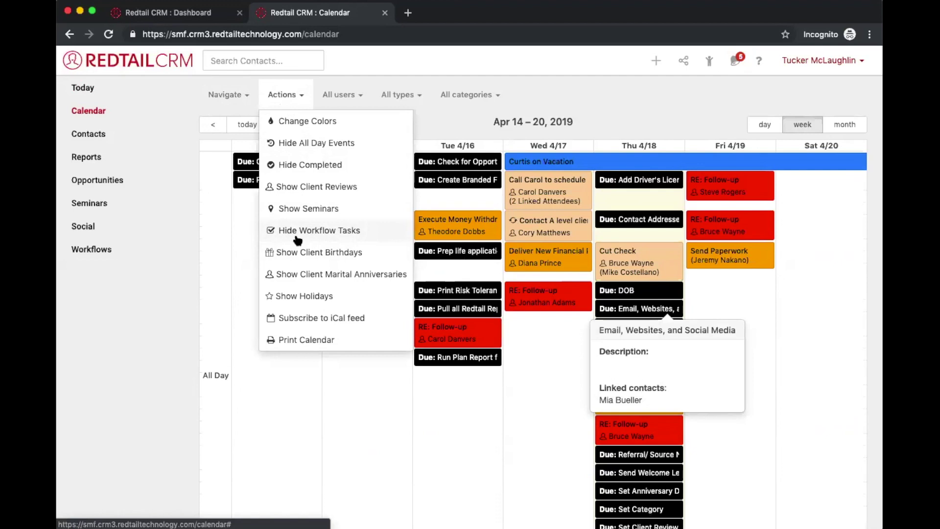
left_click(620, 124)
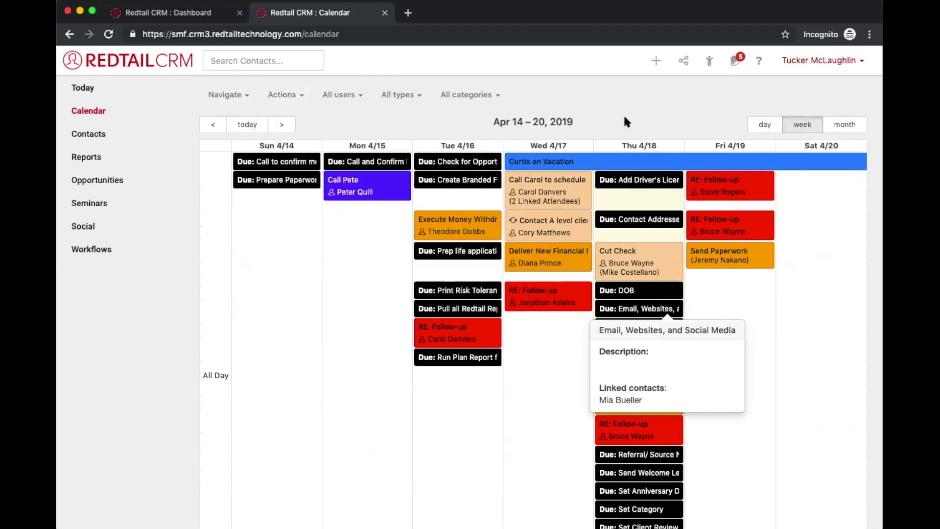
scroll(685, 152, "down", 3)
scroll(685, 152, "down", 2)
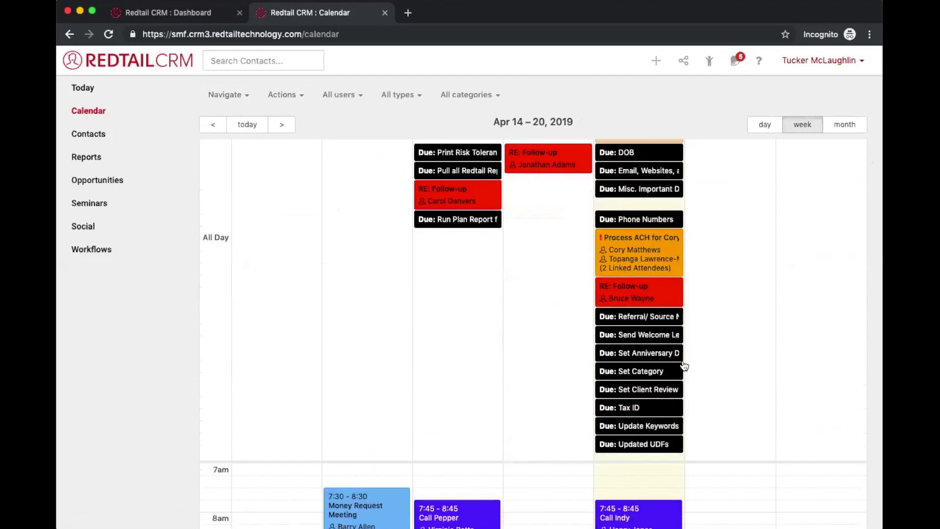
scroll(657, 303, "up", 5)
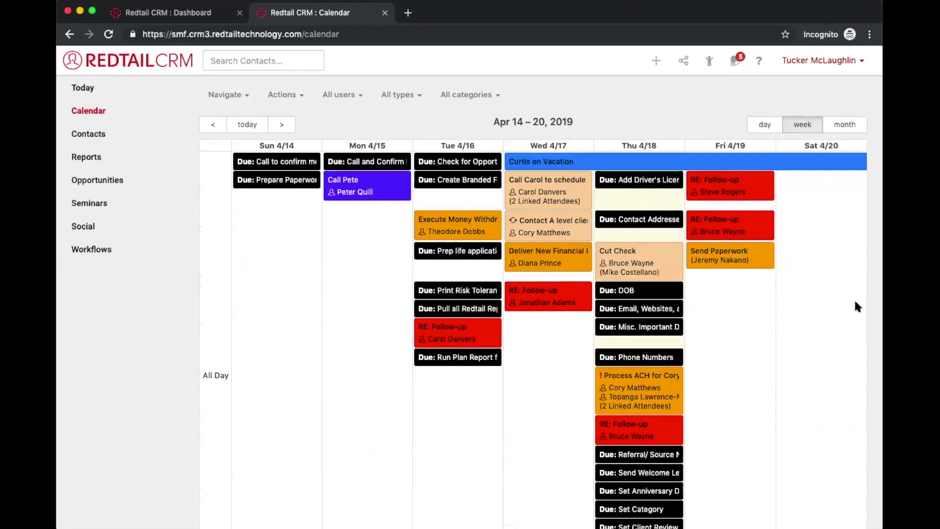
Filter the calendar's users to "Me" and look through the week's remaining entries.
left_click(342, 96)
left_click(337, 140)
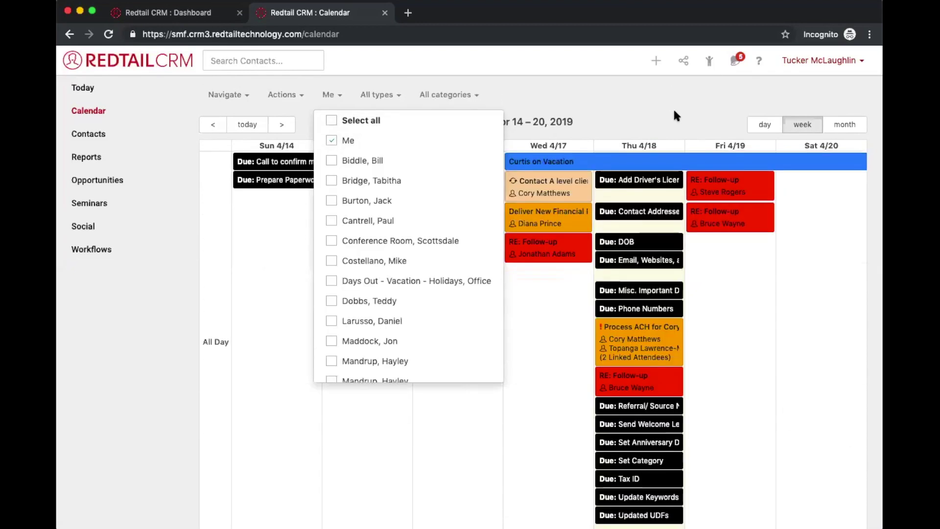
left_click(674, 112)
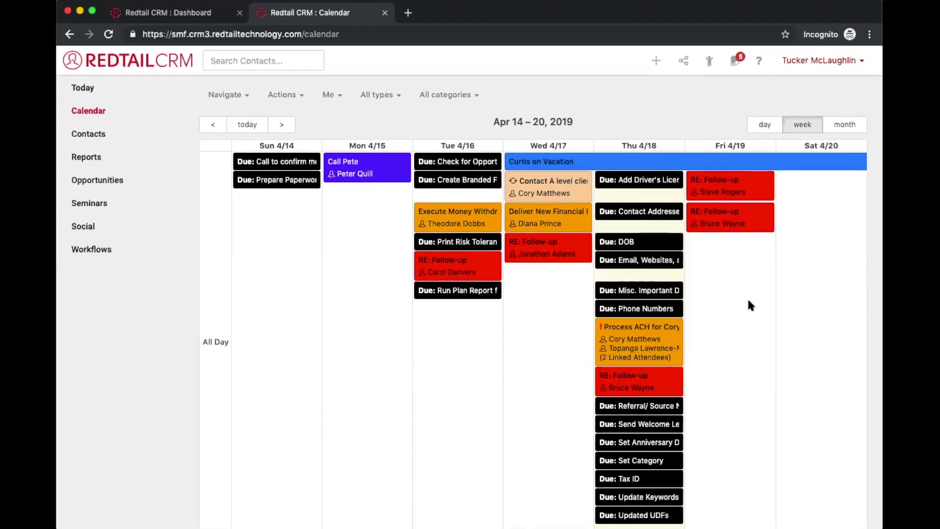
scroll(749, 301, "down", 3)
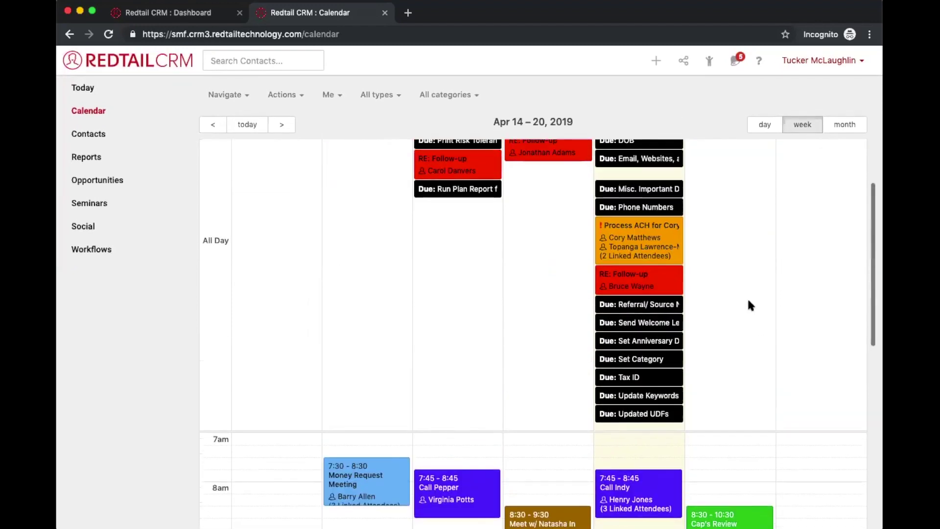
scroll(748, 300, "up", 3)
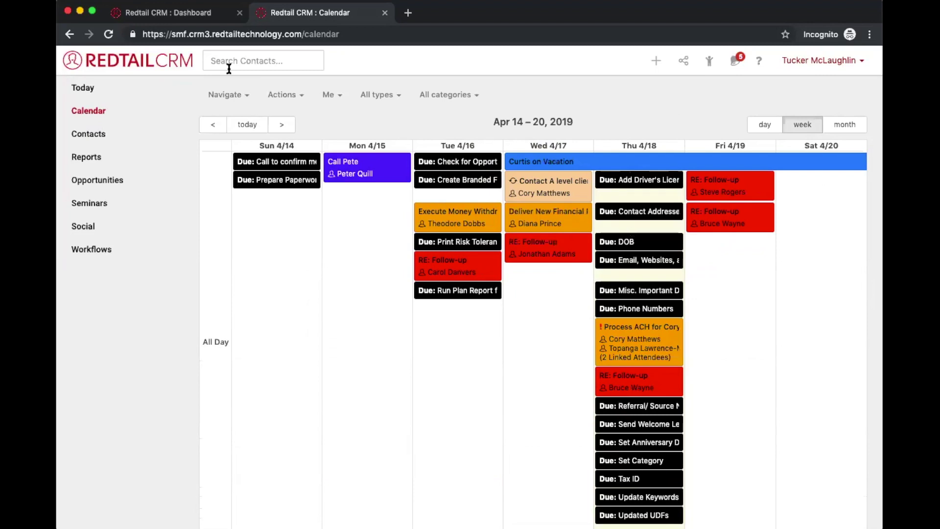
Return to the Today dashboard and review the workflow tasks to do today.
left_click(74, 89)
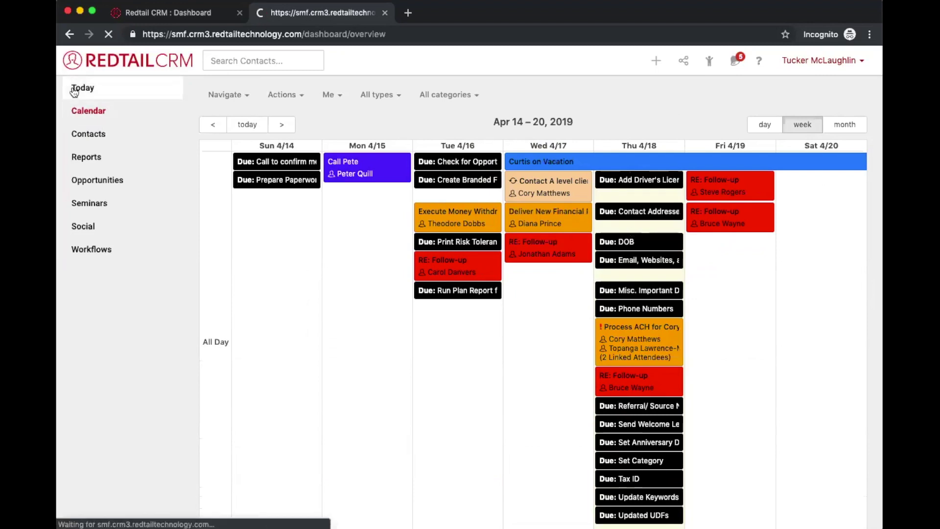
scroll(353, 318, "down", 3)
scroll(353, 321, "down", 1)
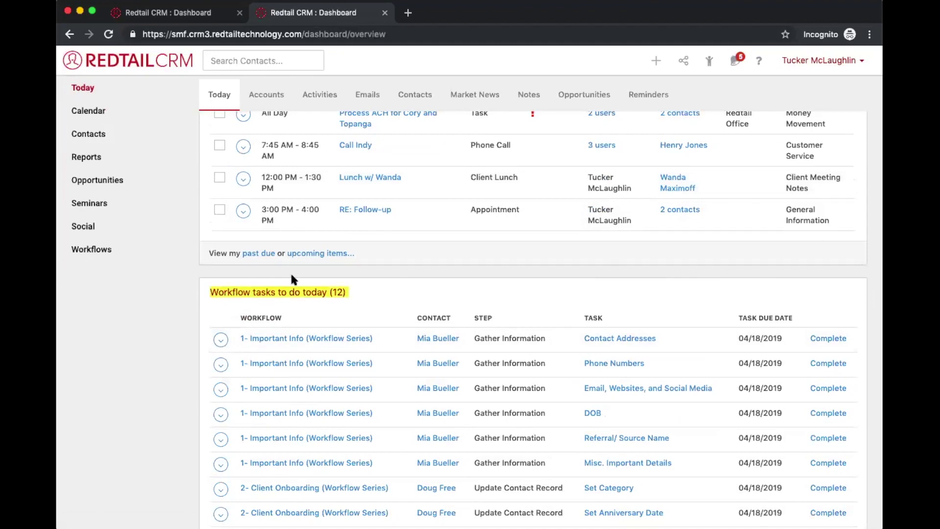
scroll(290, 272, "up", 5)
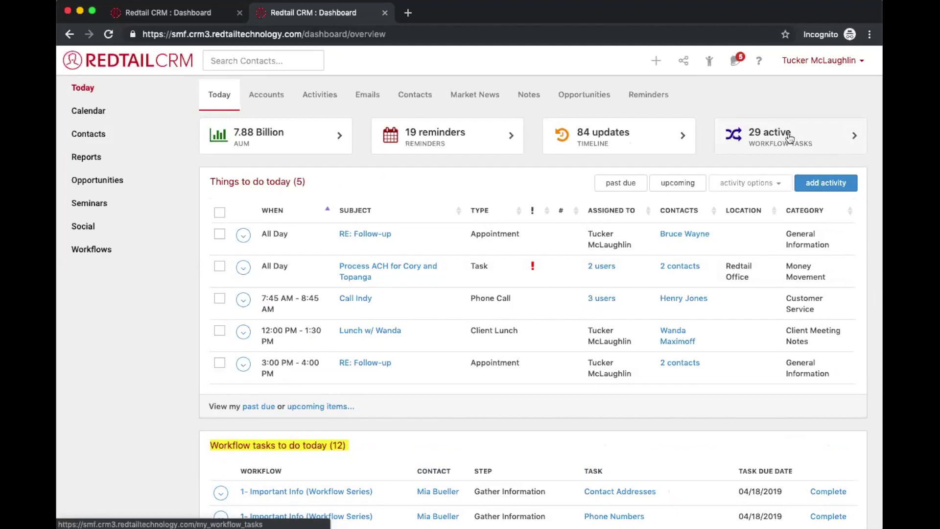
Open the active workflow tasks list from the dashboard and toggle its sorting by task due date.
left_click(805, 150)
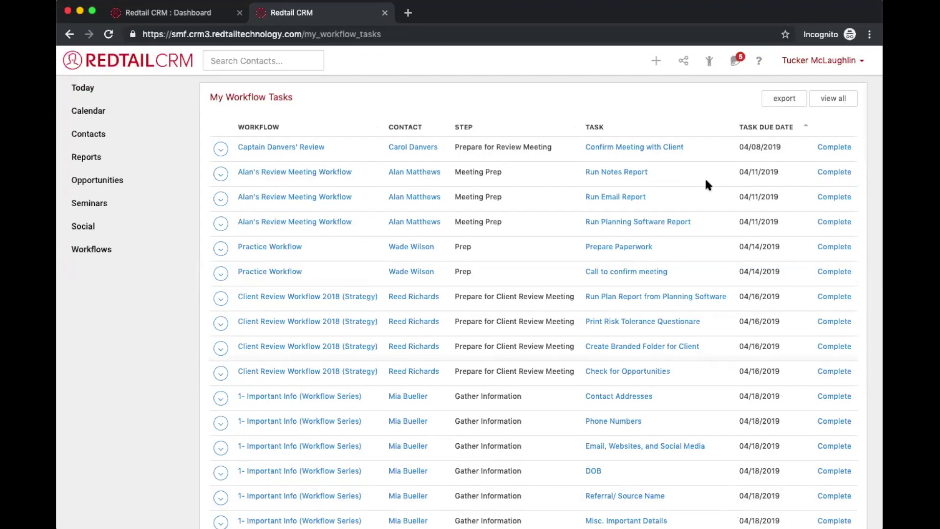
left_click(749, 129)
left_click(749, 129)
left_click(749, 130)
left_click(749, 130)
Preview the Contact Addresses task details on the Calendar and look through the active workflows on the Workflows page.
left_click(79, 113)
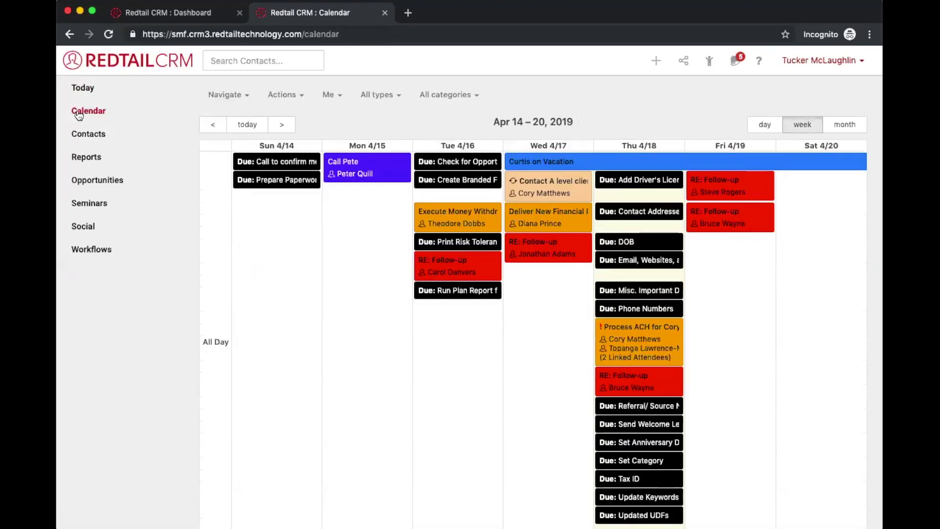
mouse_move(647, 214)
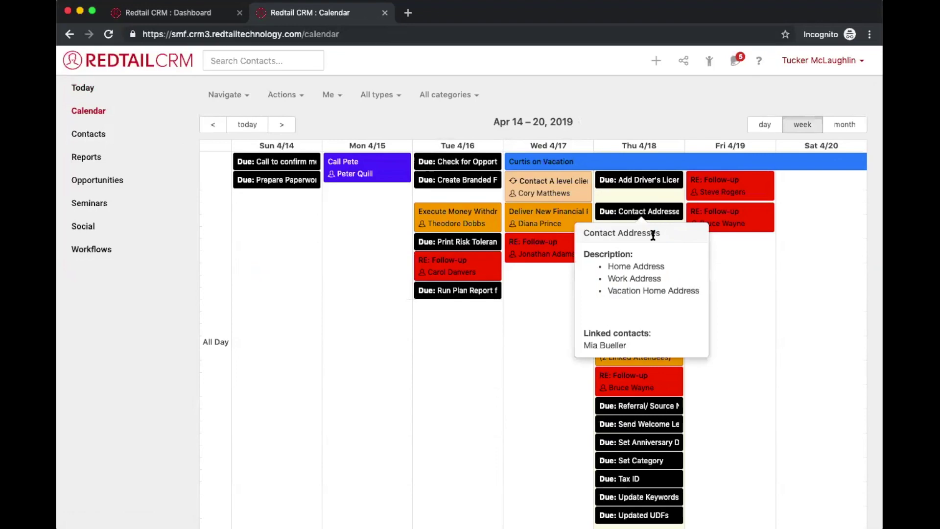
left_click(72, 253)
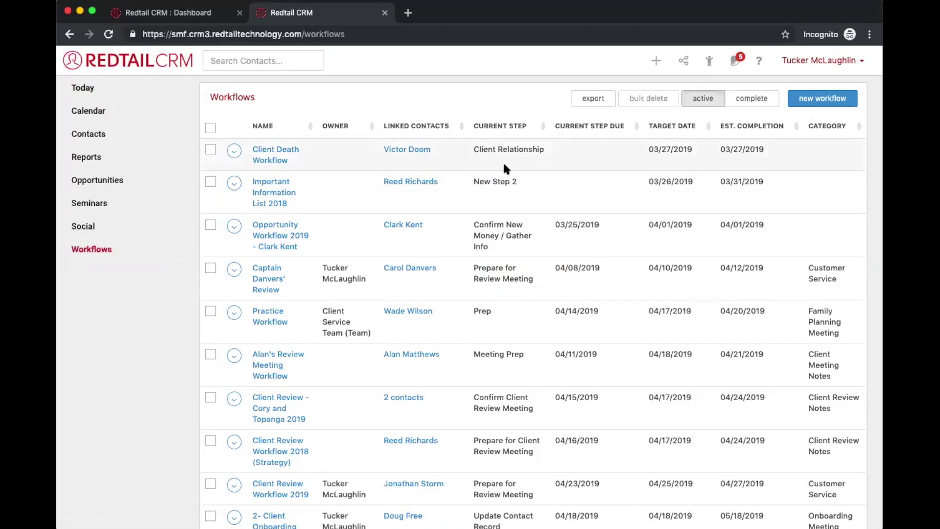
scroll(482, 268, "down", 5)
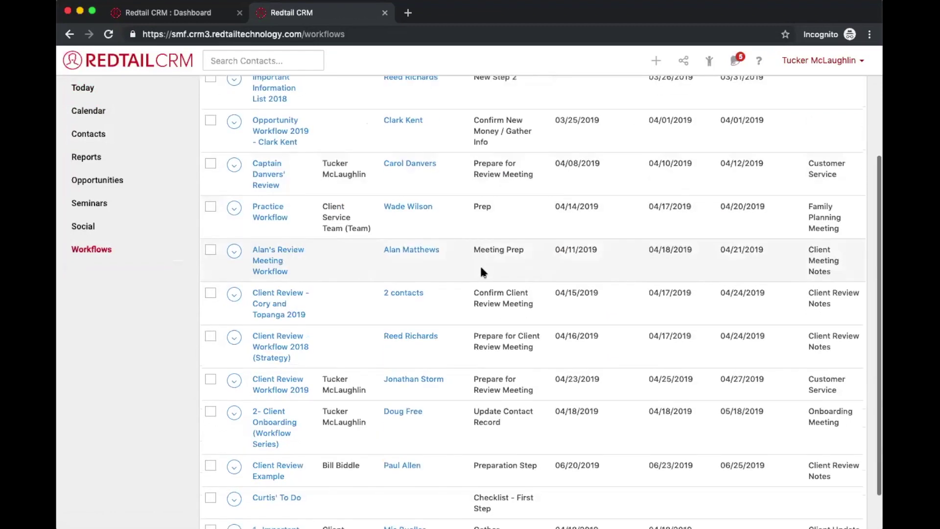
scroll(481, 269, "up", 5)
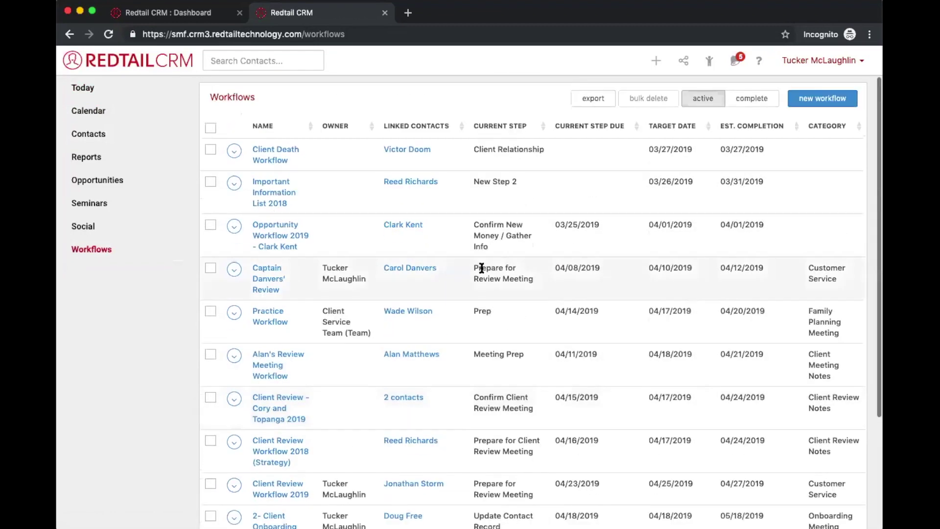
Open the Workflow Report from the Workflow Reports category, review the listed workflows, and return to the Reports page.
left_click(96, 166)
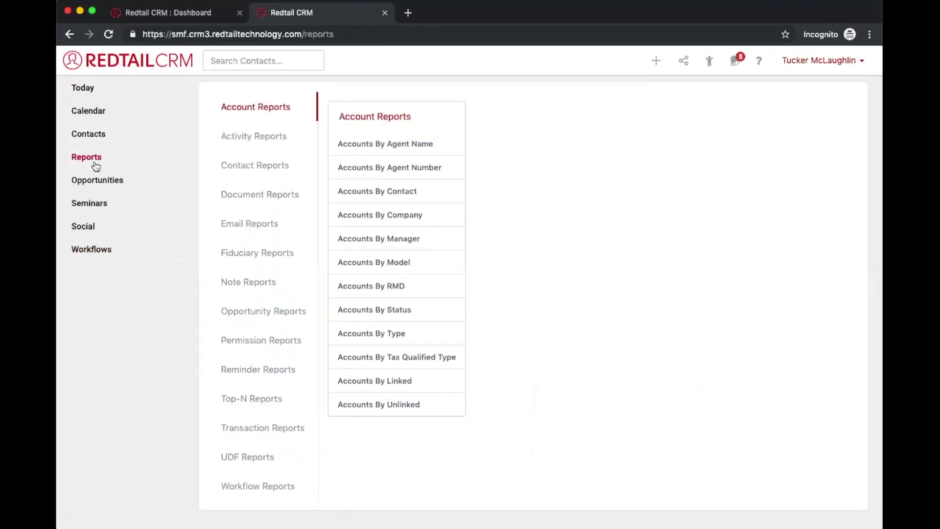
left_click(273, 491)
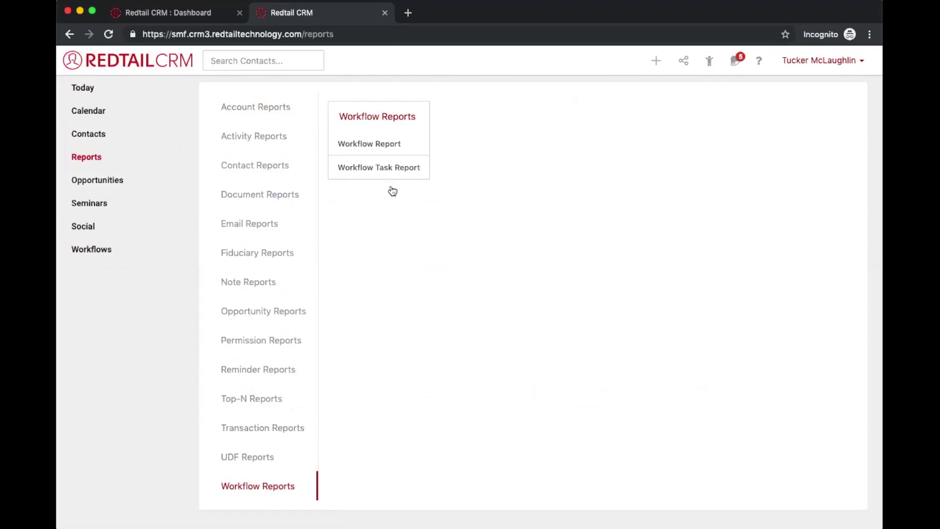
left_click(393, 152)
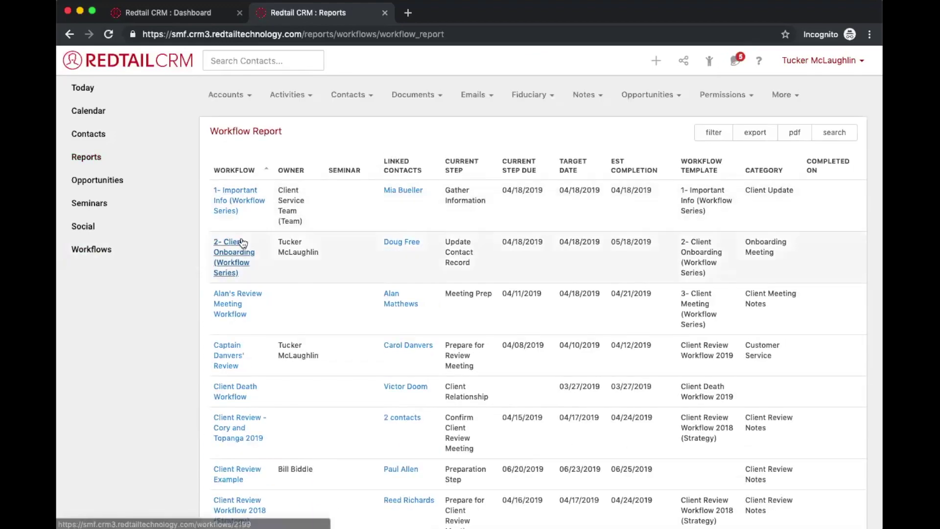
scroll(228, 397, "down", 5)
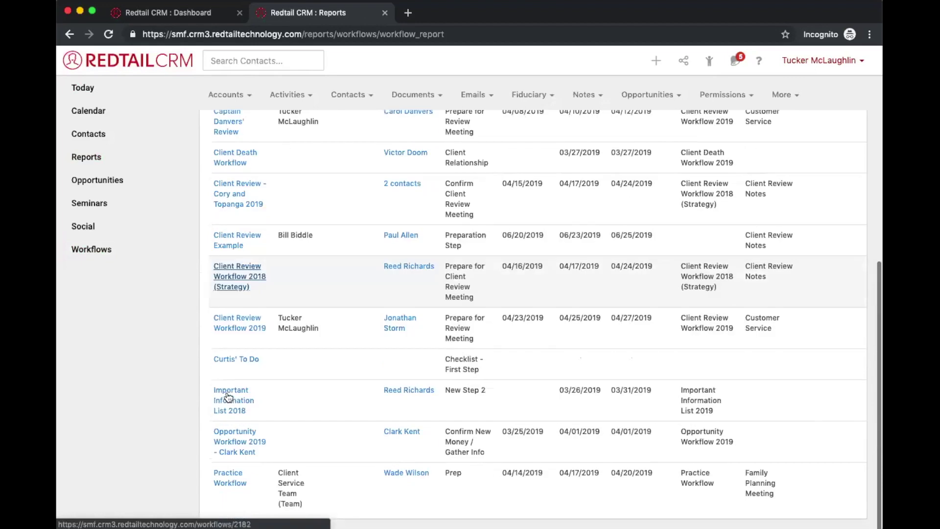
scroll(228, 397, "left", 2)
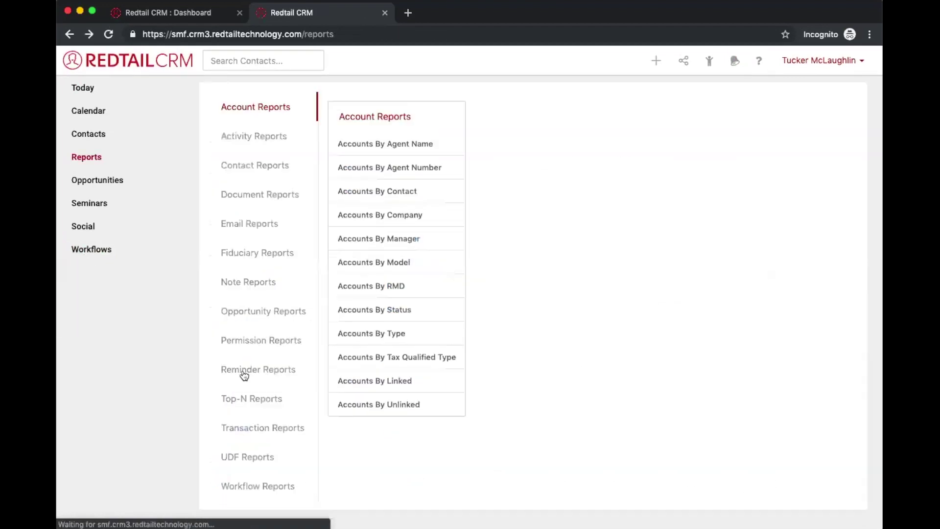
Open the Workflow Task Report from the Workflow Reports category and review the listed workflow tasks.
left_click(230, 499)
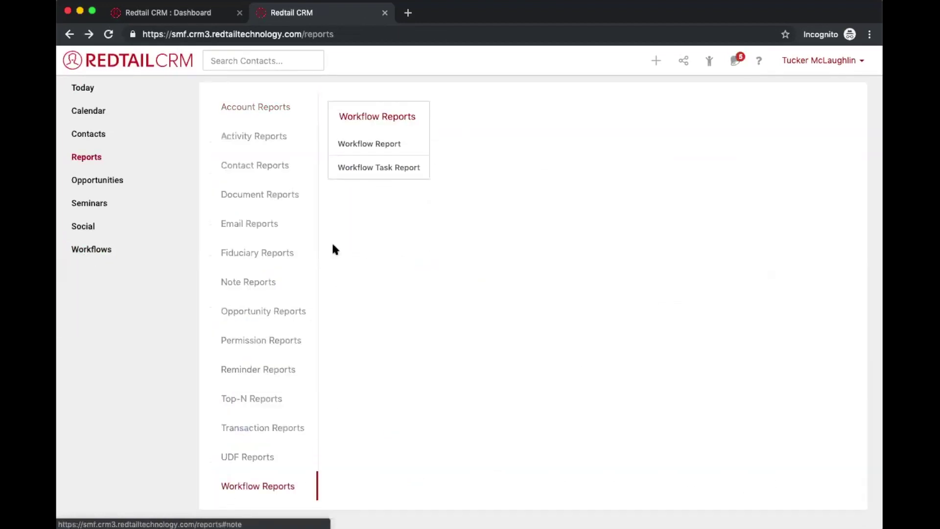
left_click(376, 171)
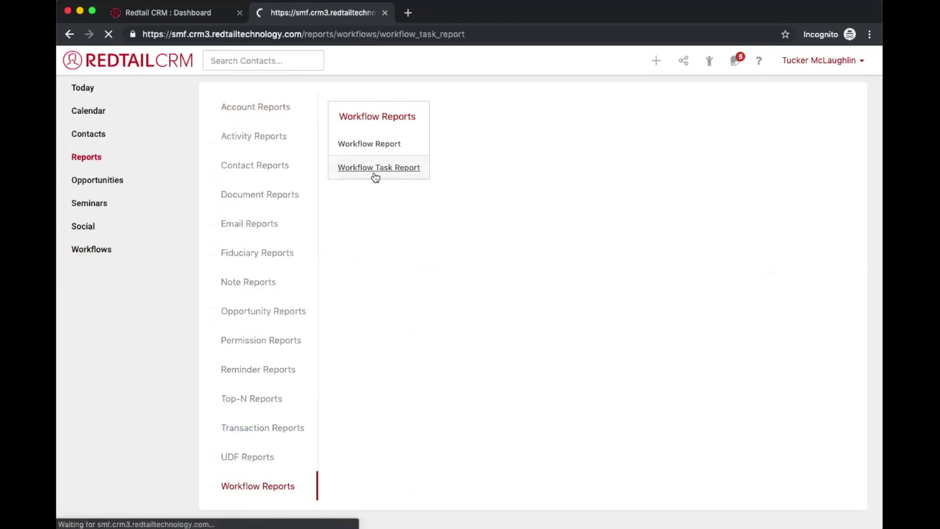
scroll(376, 169, "down", 2)
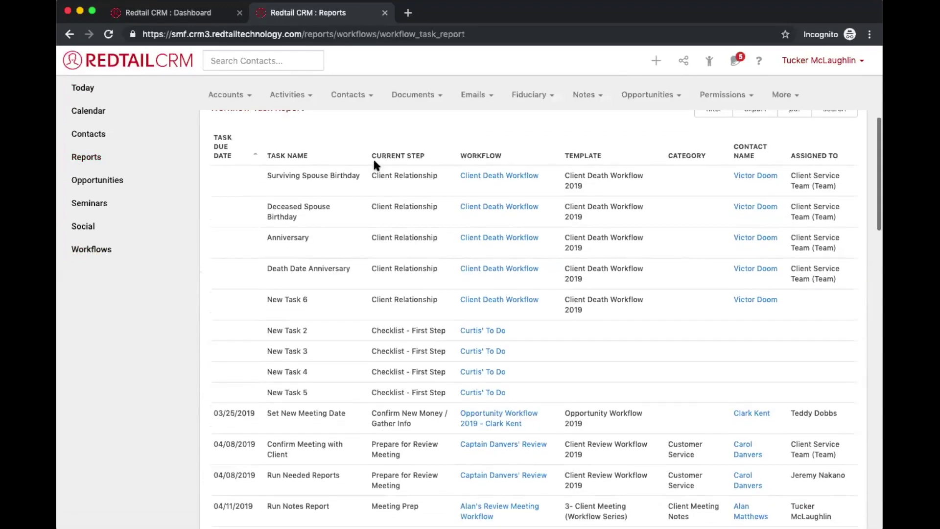
scroll(376, 161, "down", 5)
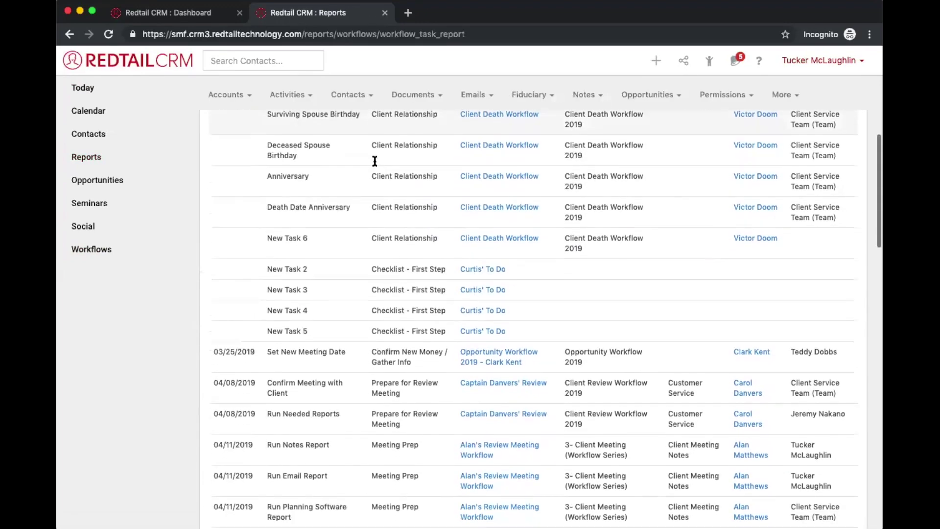
scroll(375, 180, "down", 15)
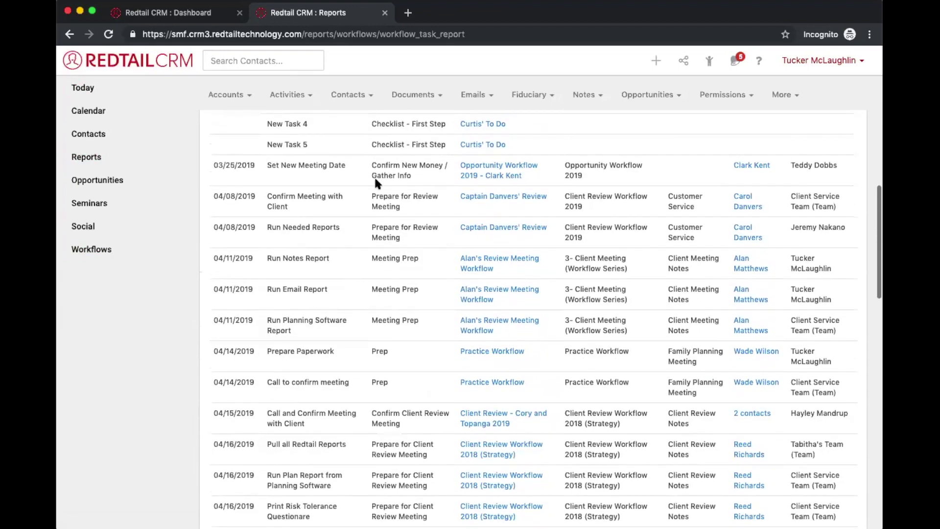
scroll(376, 181, "down", 10)
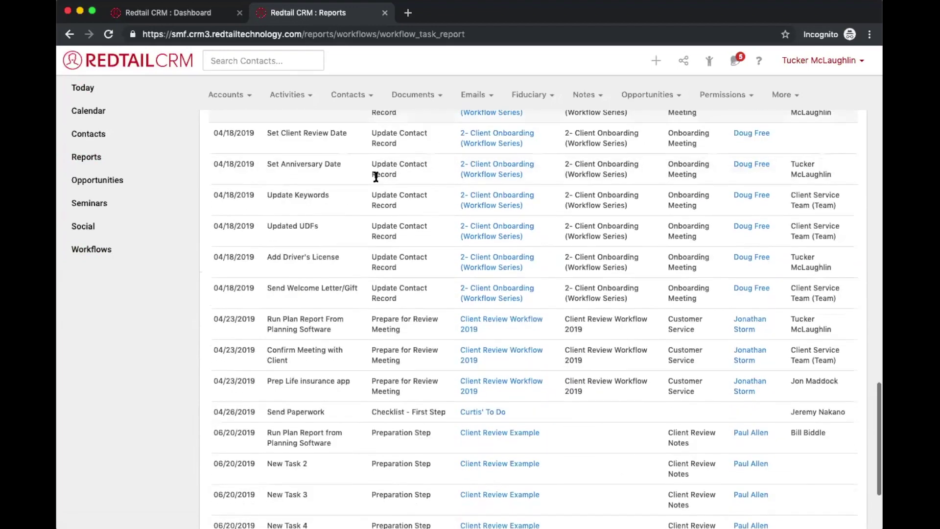
scroll(376, 177, "up", 15)
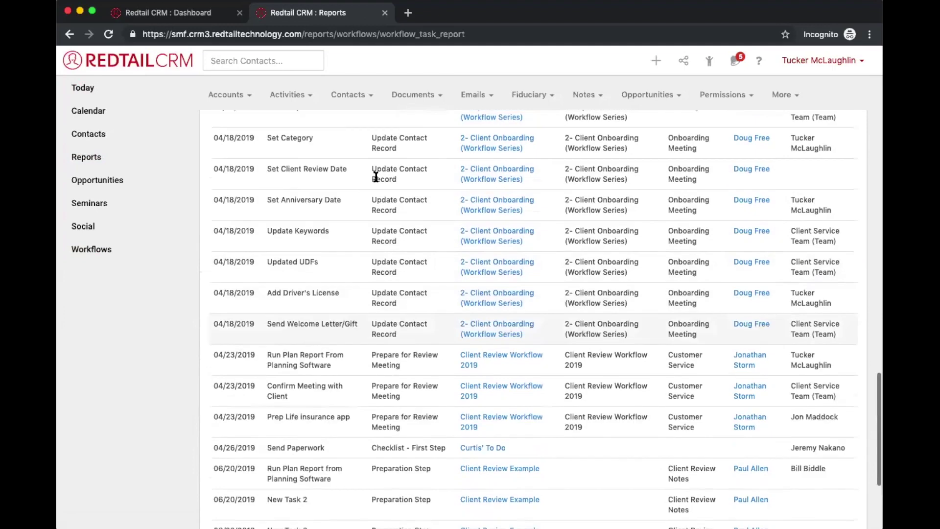
scroll(376, 177, "up", 15)
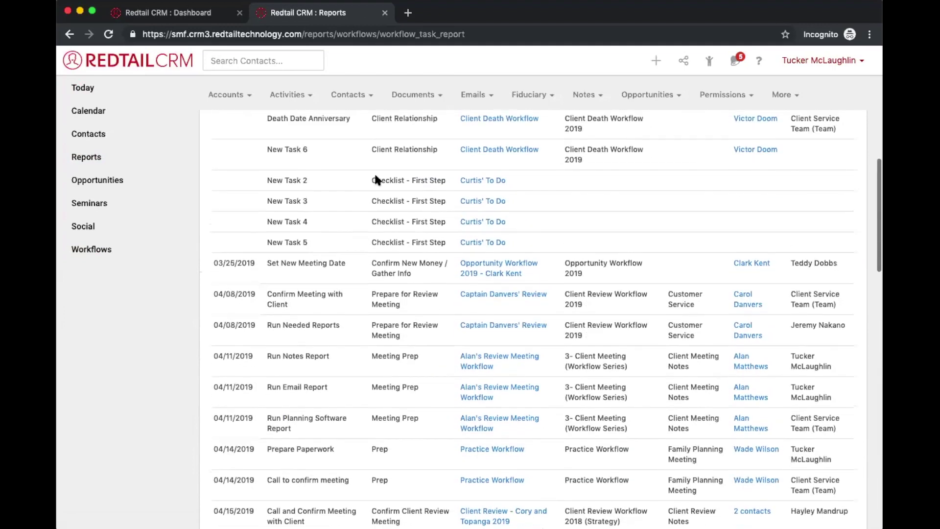
scroll(378, 180, "up", 1)
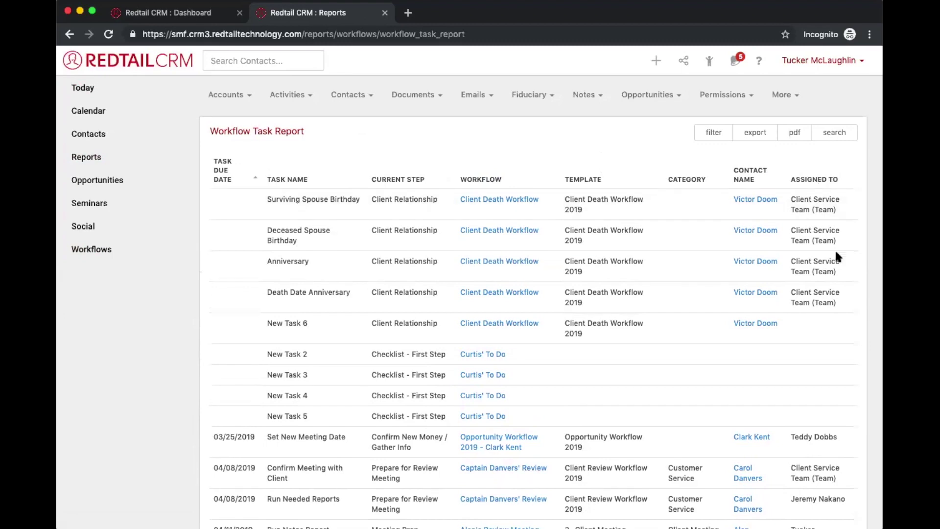
Sort the Workflow Task Report by assignee, review the tasks by user and team, and open the report's filter options.
left_click(817, 180)
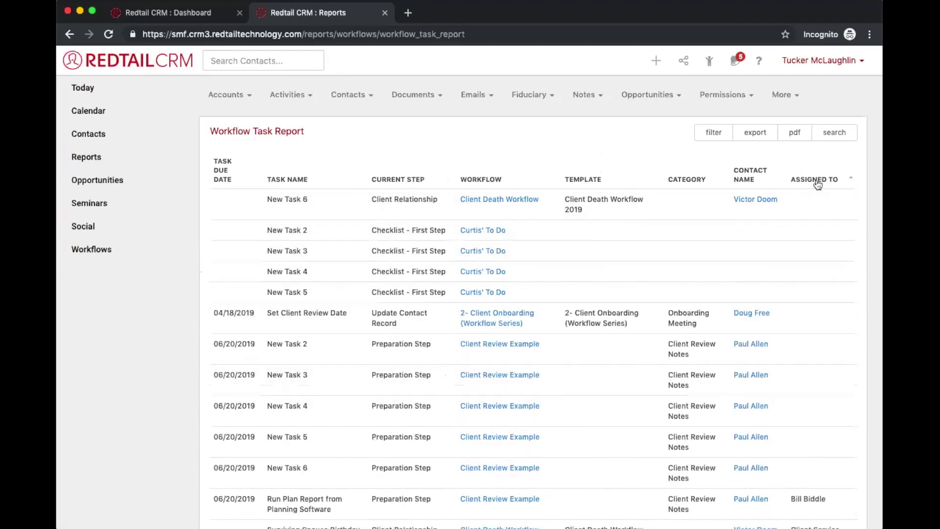
scroll(836, 261, "down", 7)
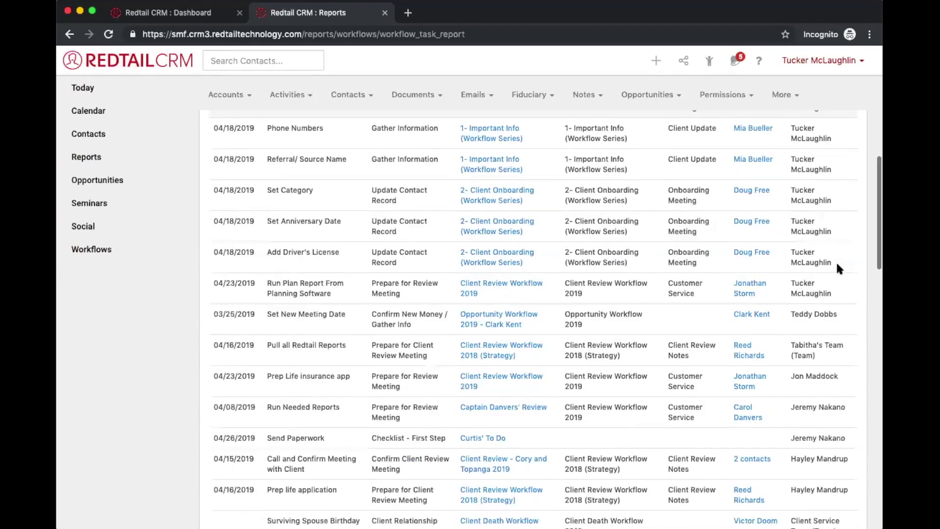
scroll(836, 267, "down", 4)
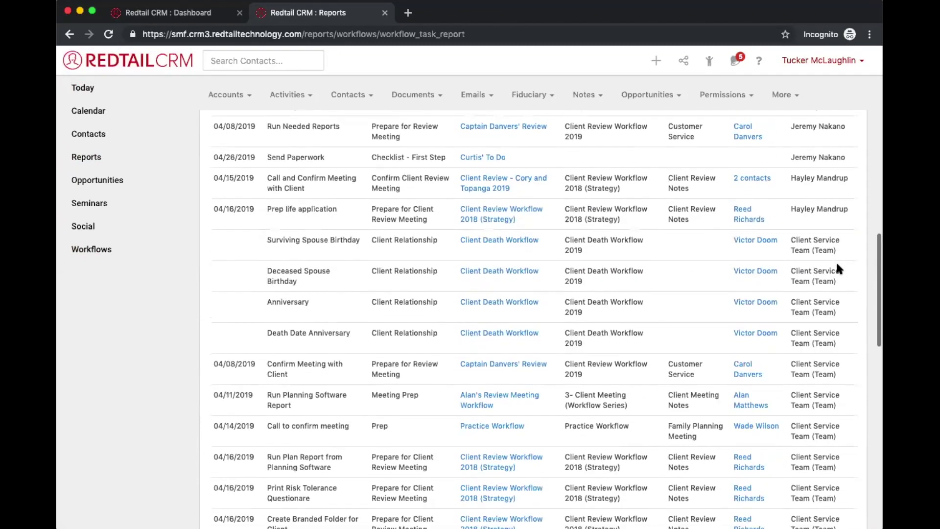
scroll(837, 268, "down", 1)
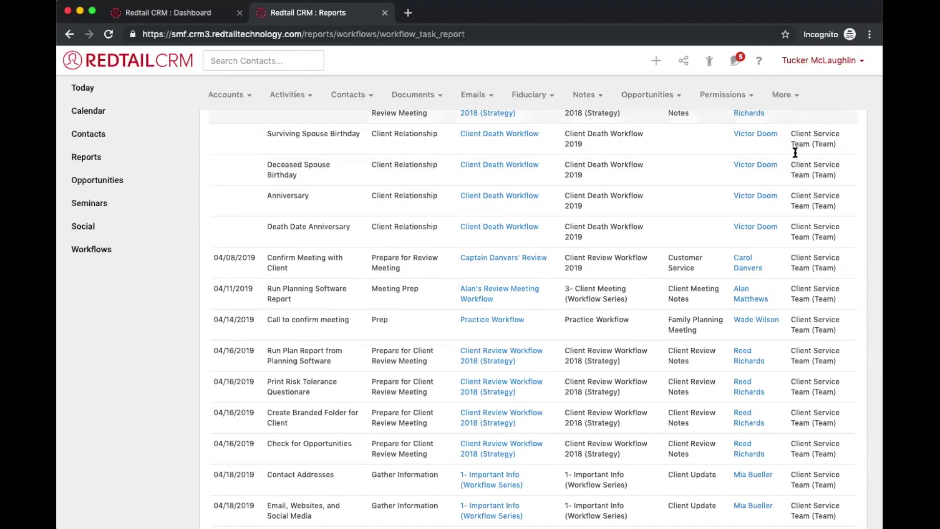
scroll(818, 362, "down", 6)
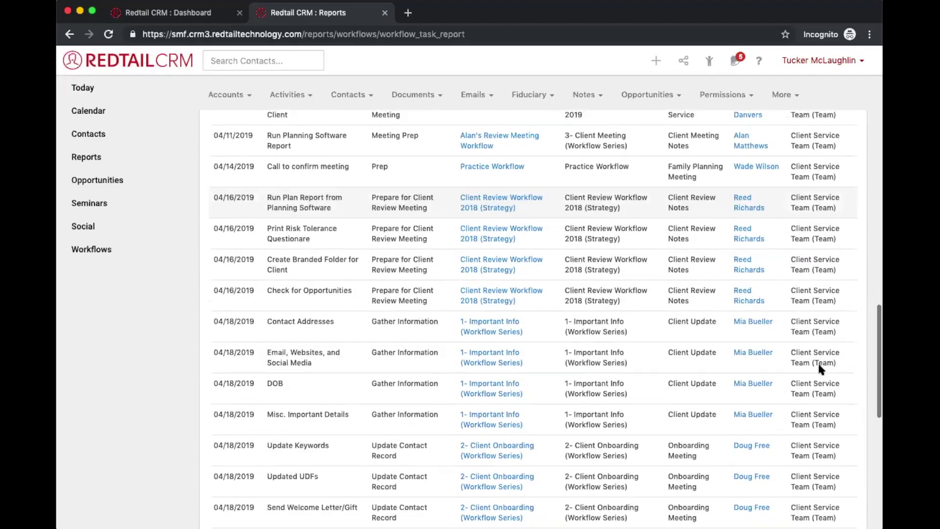
scroll(819, 358, "down", 4)
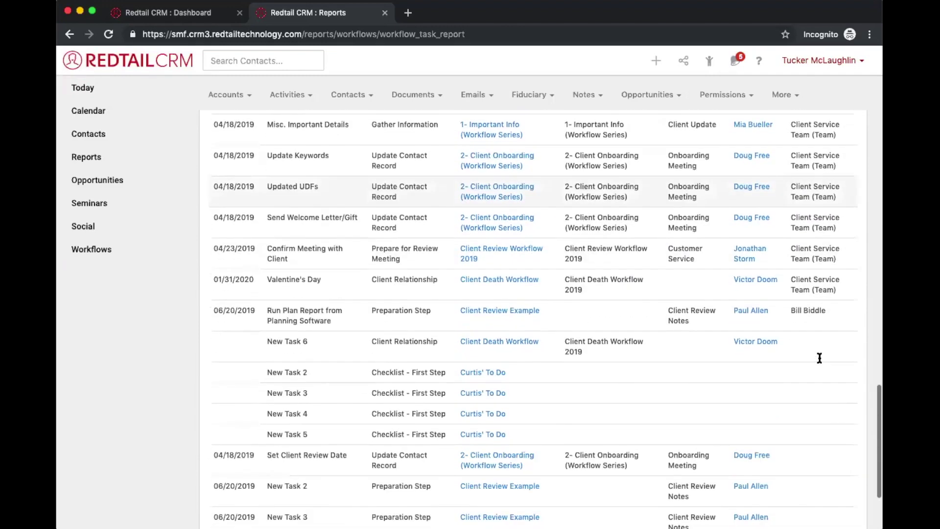
scroll(820, 358, "up", 20)
left_click(705, 141)
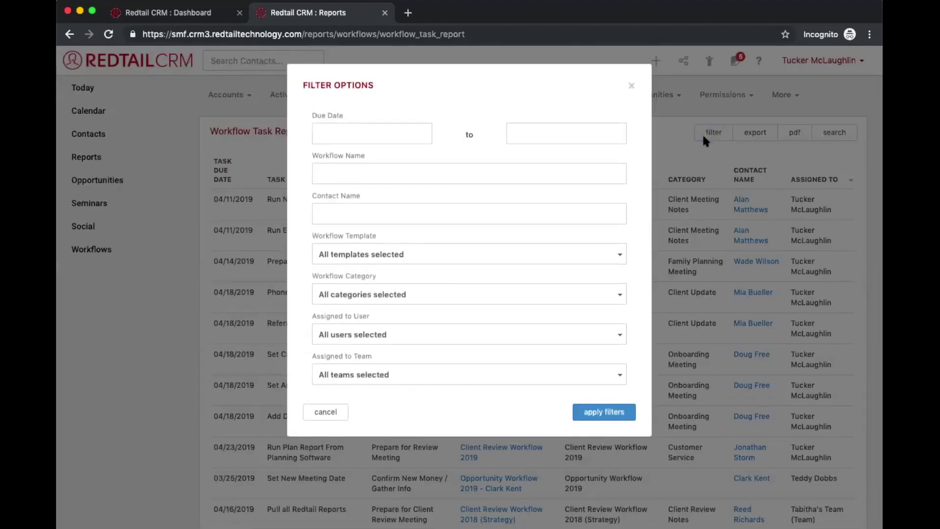
Try a client's name as the contact filter, clear it again, and look at the user choices for the assignee filter.
left_click(488, 212)
type("ala")
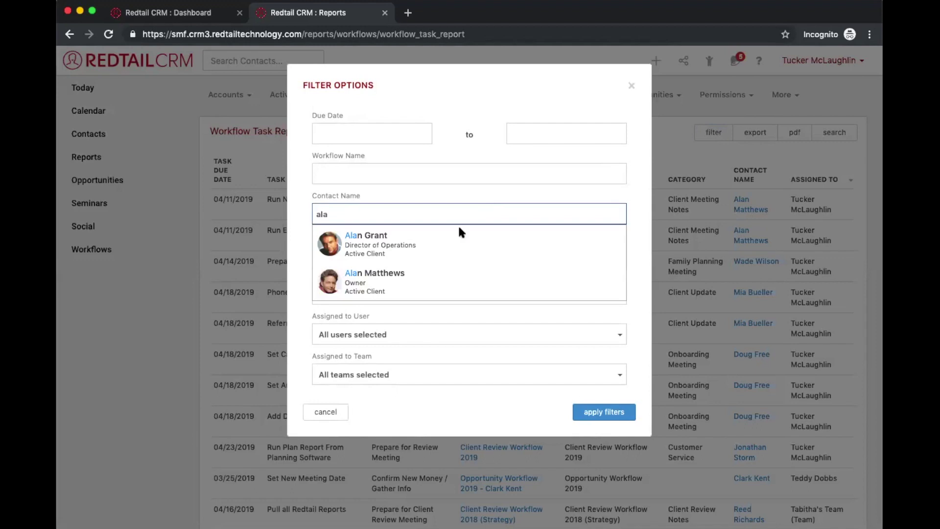
left_click(416, 265)
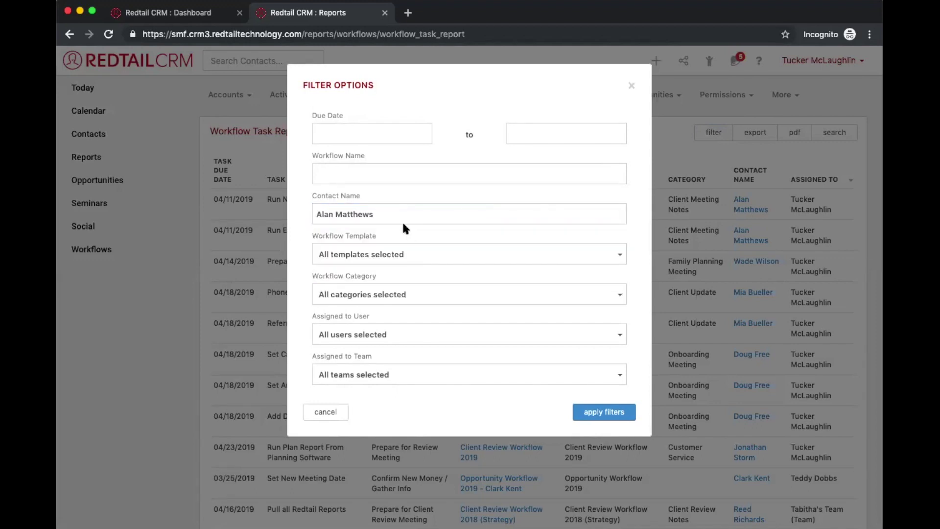
left_click(403, 214)
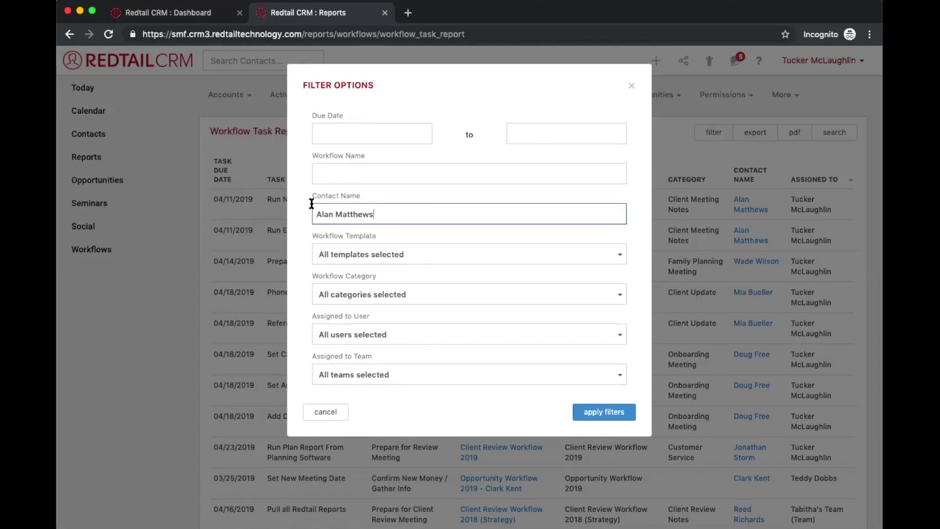
double_click(341, 214)
key("BackSpace")
key("BackSpace")
key("BackSpace")
key("BackSpace")
key("BackSpace")
left_click(380, 333)
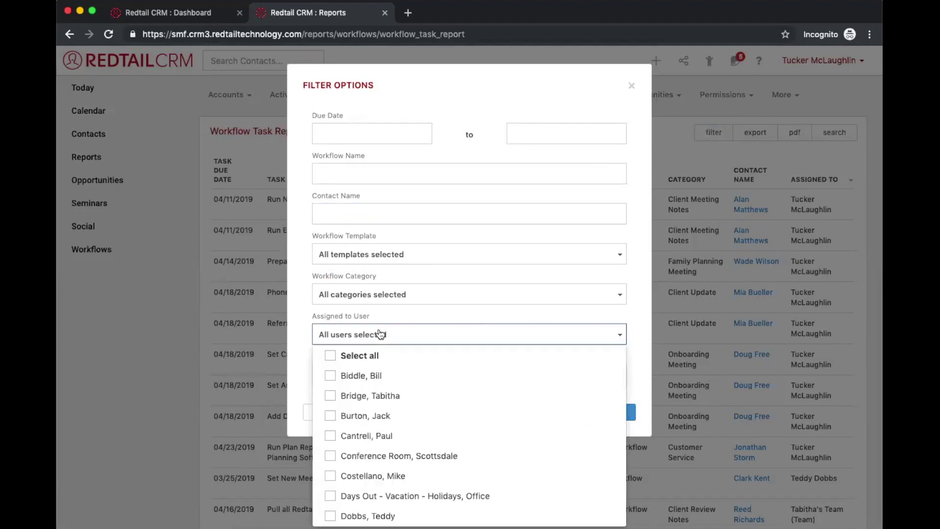
left_click(379, 333)
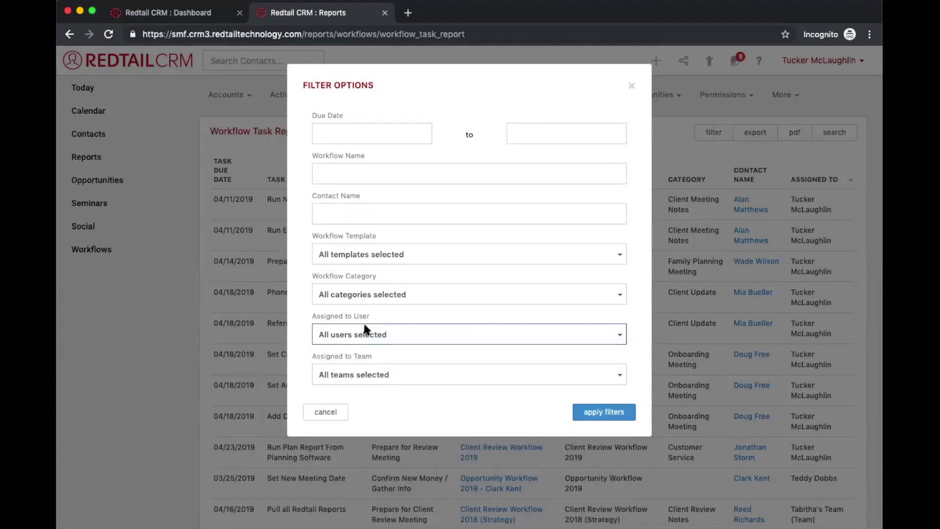
Filter the Workflow Task Report to tasks assigned to the Client Service Team and review the filtered list.
left_click(365, 376)
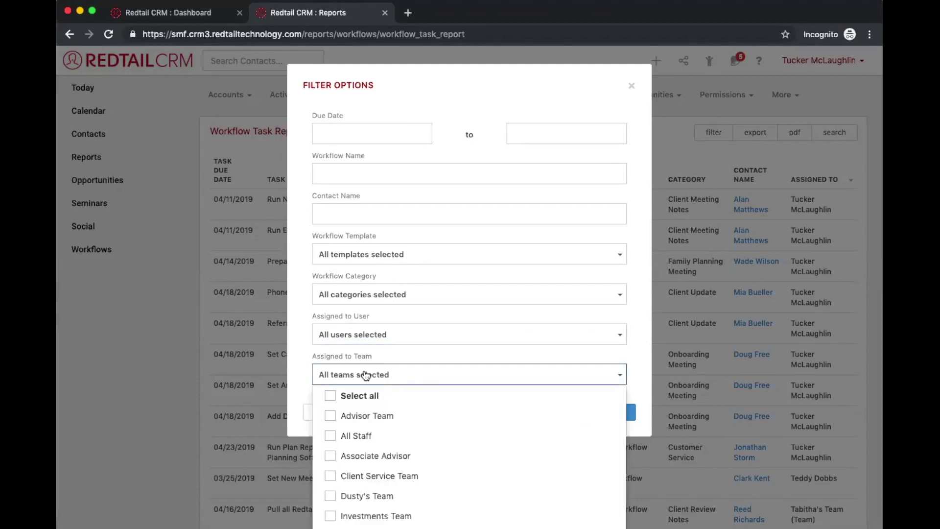
left_click(377, 484)
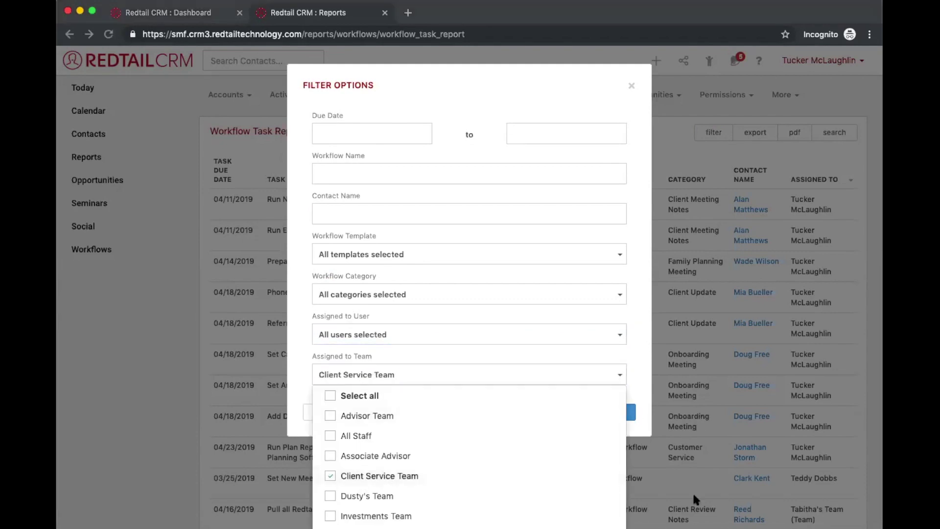
left_click(649, 387)
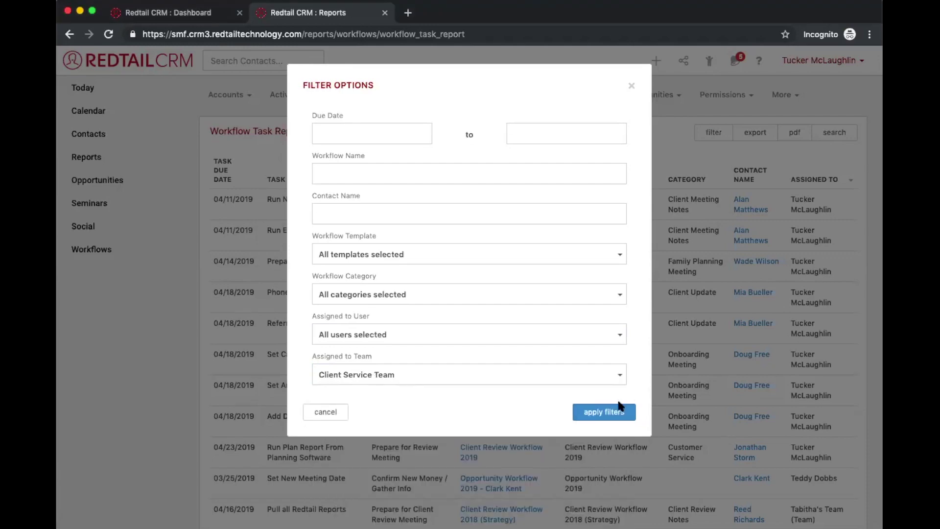
left_click(615, 412)
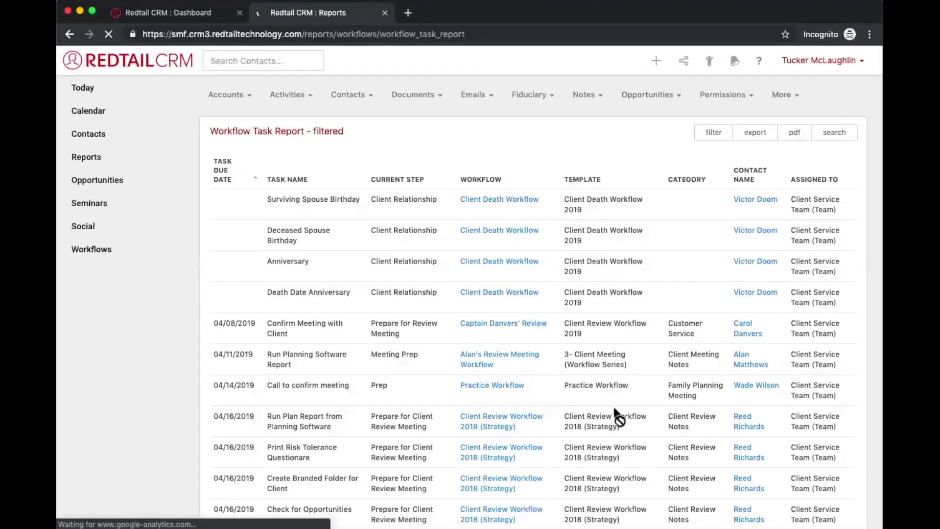
scroll(761, 225, "down", 5)
scroll(762, 225, "up", 5)
scroll(761, 225, "down", 5)
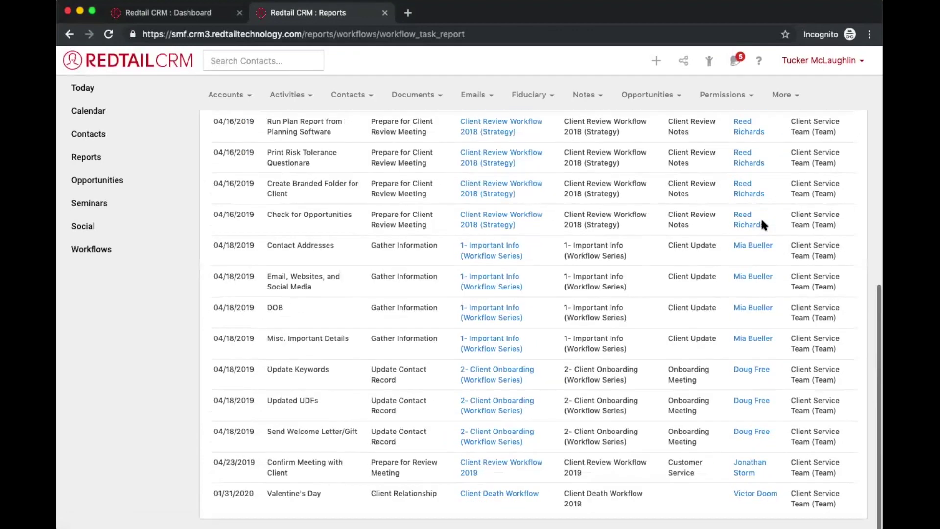
scroll(761, 221, "up", 5)
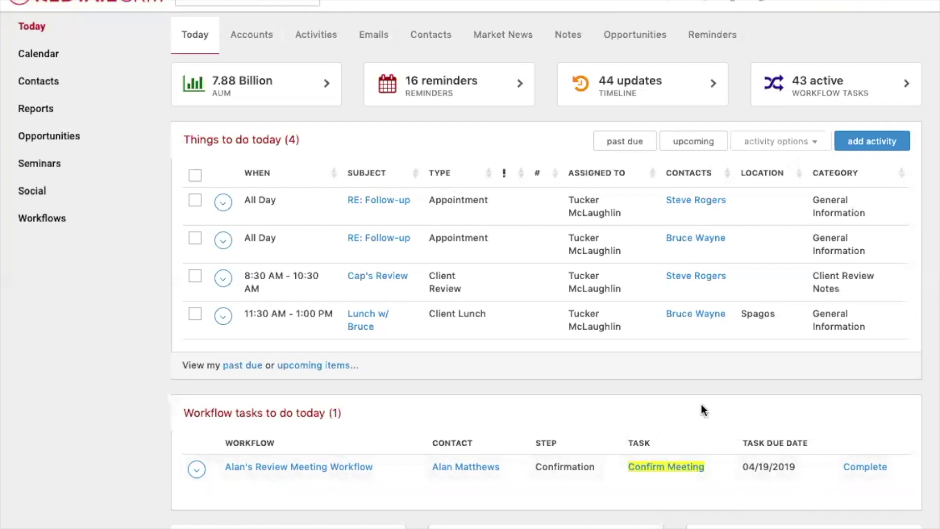
Open the contact of today's Confirm Meeting task from the dashboard and look up the direct dial number on the contact card.
left_click(466, 467)
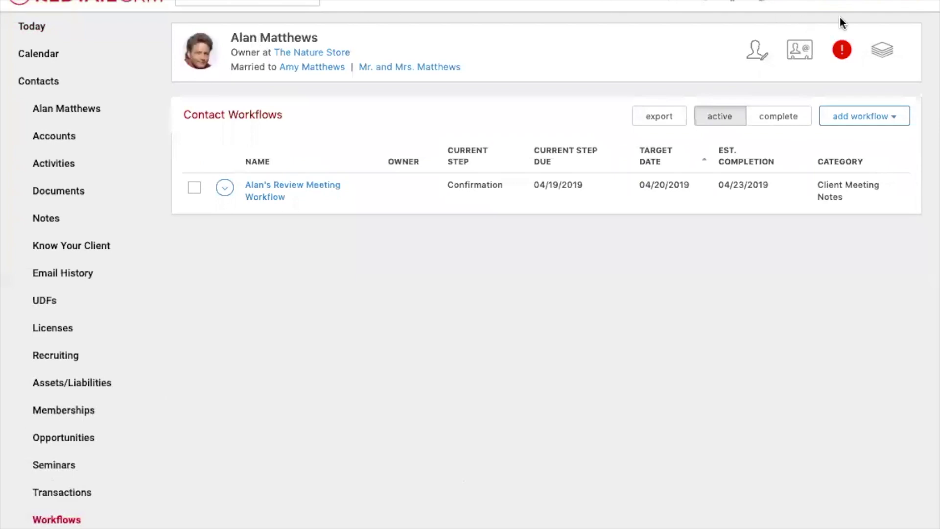
left_click(800, 54)
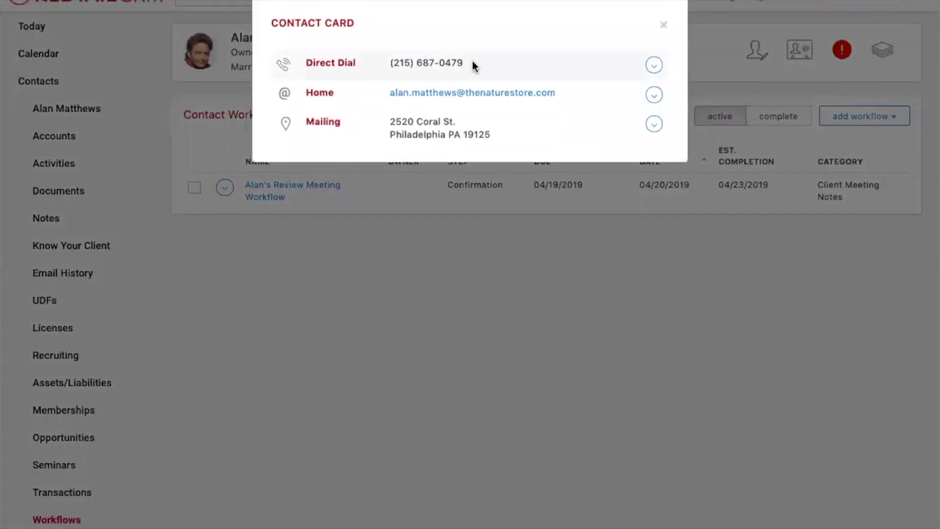
left_click_drag(471, 63, 386, 63)
left_click(662, 24)
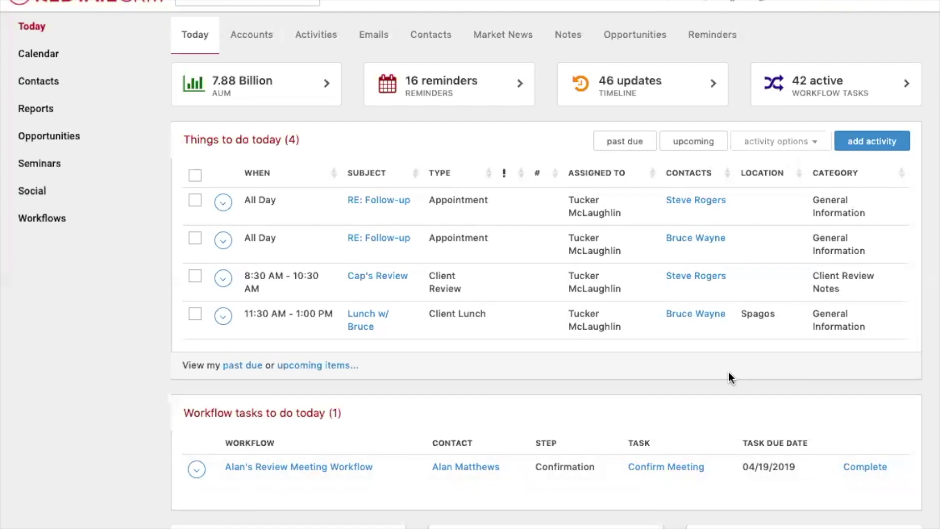
Start completing today's Confirm Meeting task and set the step outcome to Meeting Confirmed ----> Meeting Follow-Up.
left_click(852, 471)
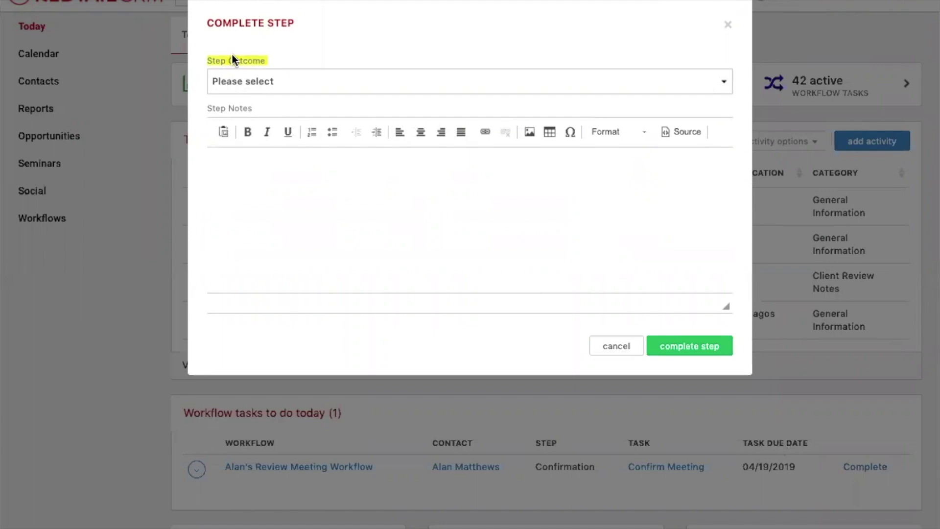
left_click(217, 77)
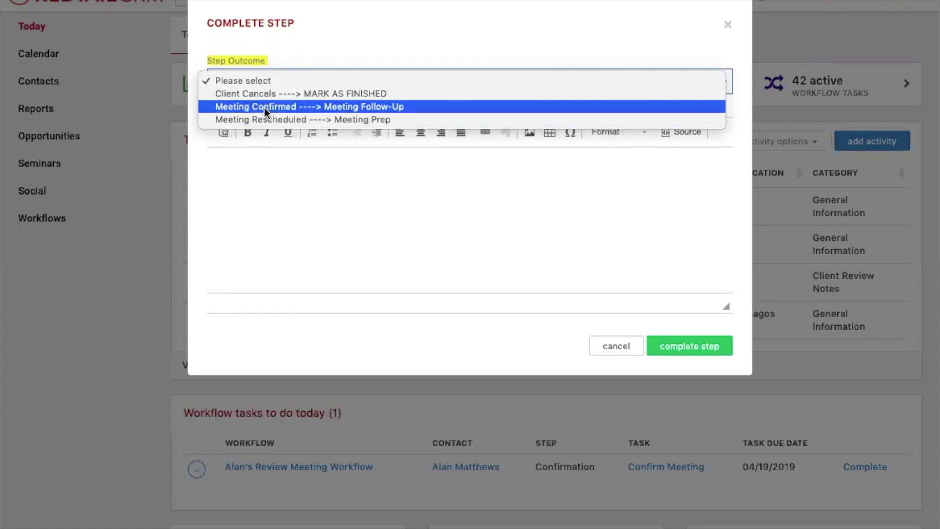
left_click(334, 106)
Write step notes saying the client was called to confirm, is very excited to meet the team, has never been to the office and wants a tour.
left_click(281, 232)
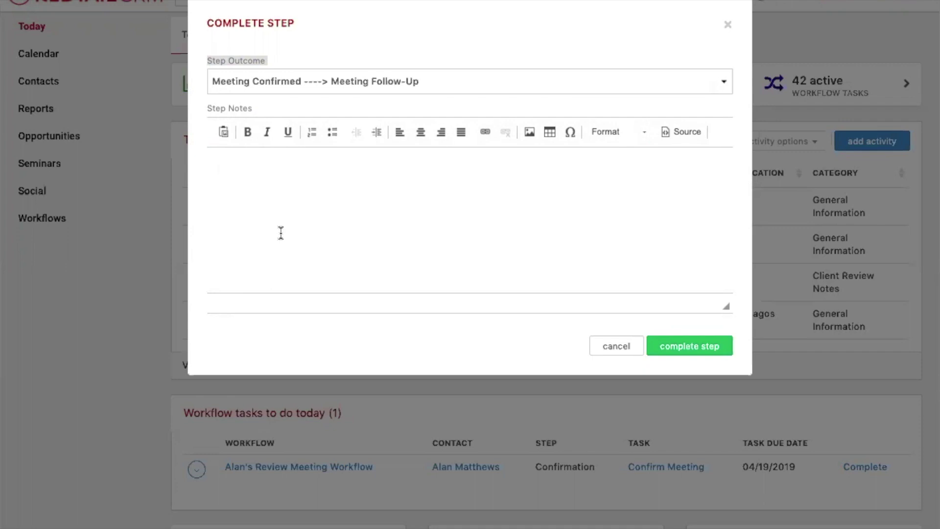
type("We called Alan to c")
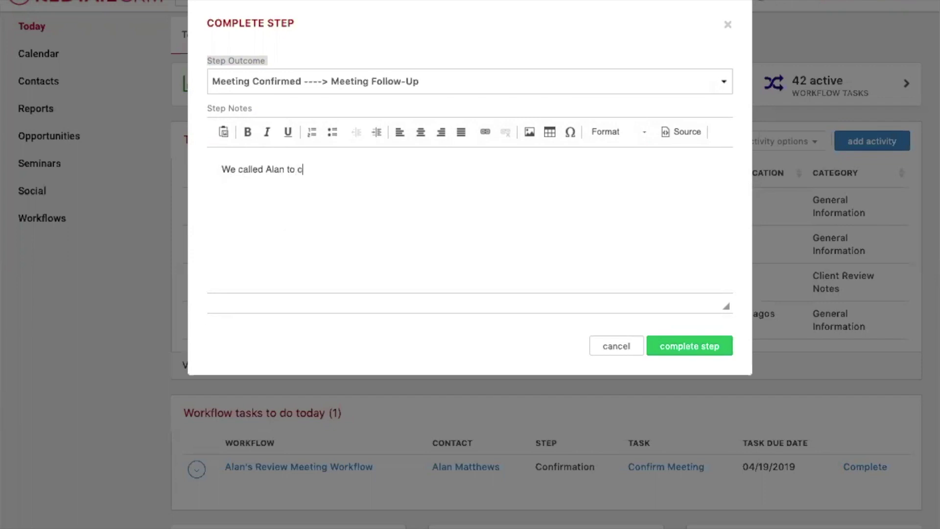
type("onfirm the meeting. he i")
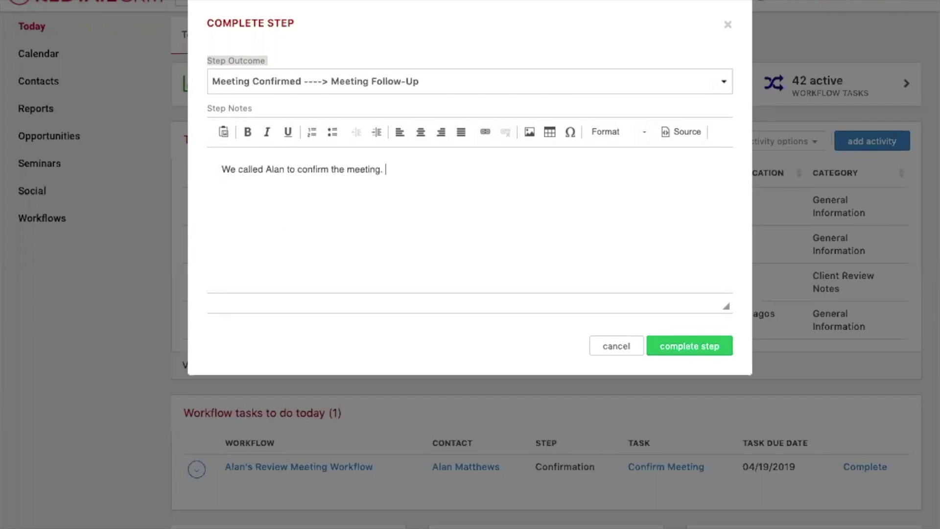
key("BackSpace")
key("BackSpace")
key("BackSpace")
key("BackSpace")
type("He is o")
key("BackSpace")
type("very excited t")
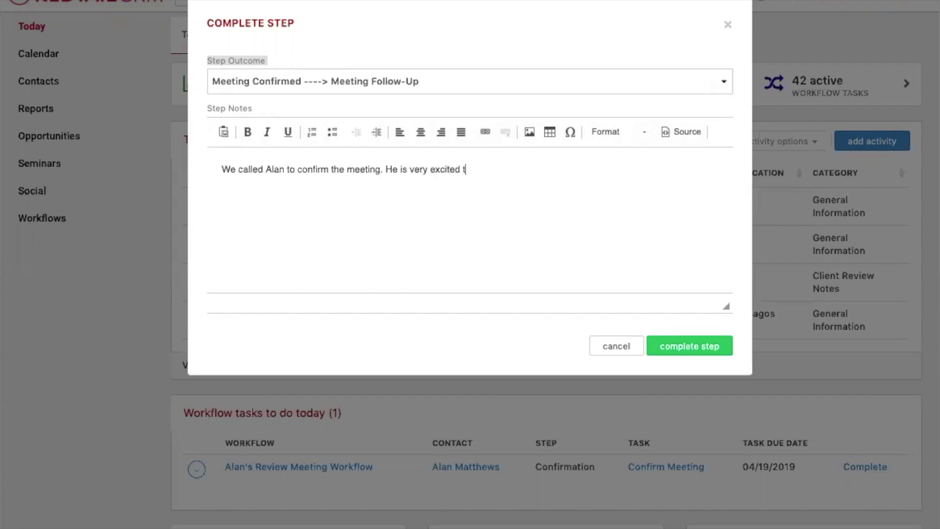
type("o meet with the team! He's never ")
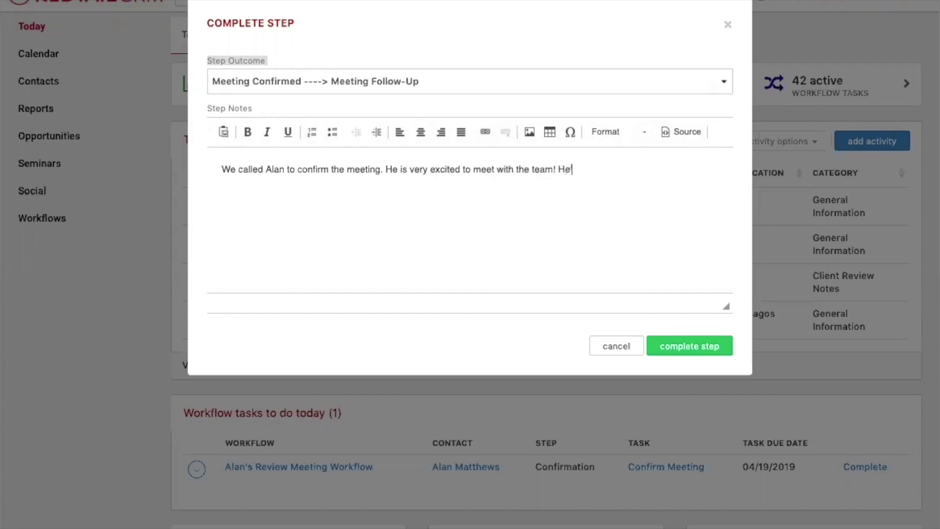
type("neen")
key("BackSpace")
key("BackSpace")
key("BackSpace")
key("BackSpace")
type("been to the off")
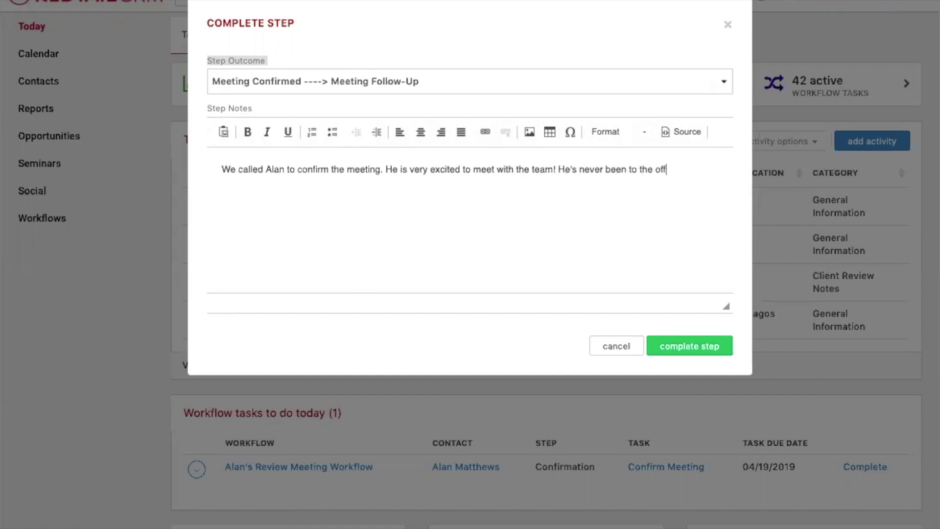
type("ice and would like ")
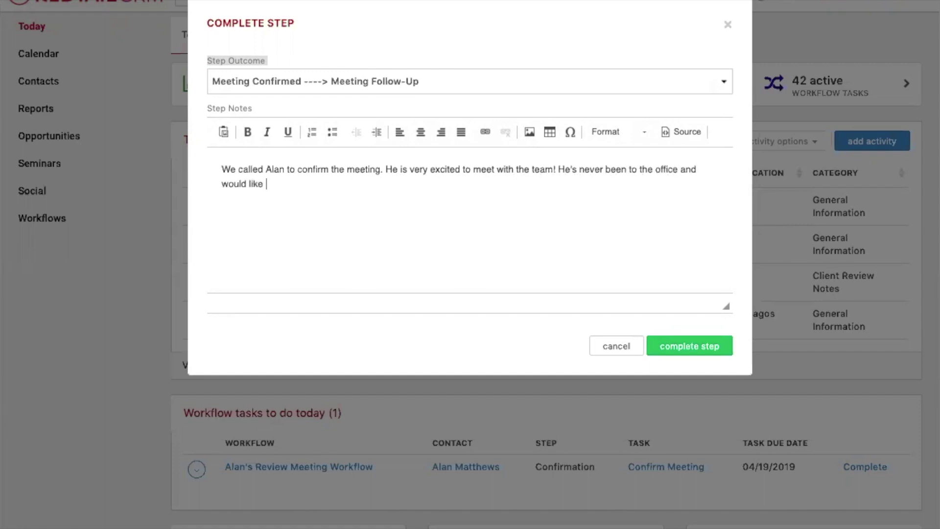
type("a tour to start.")
Review the written step note and its format choices, and complete the Confirmation step.
triple_click(262, 170)
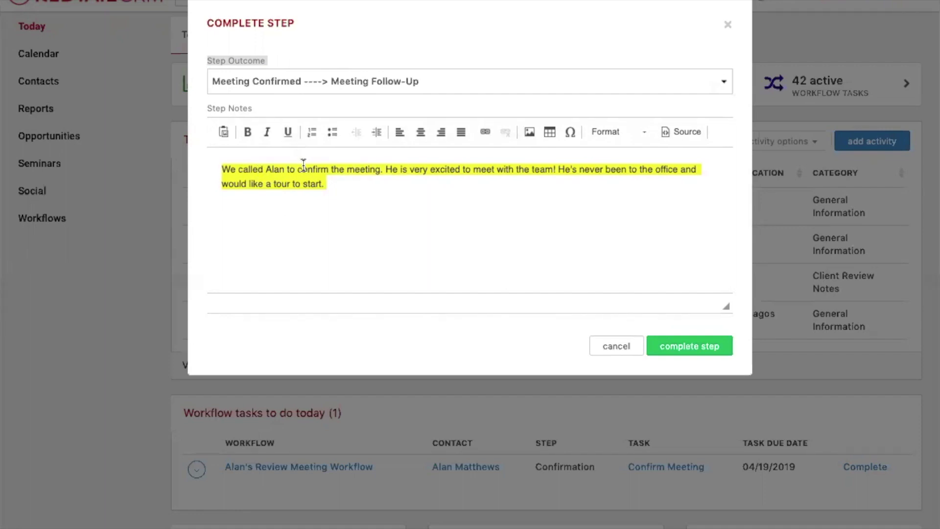
left_click(229, 153)
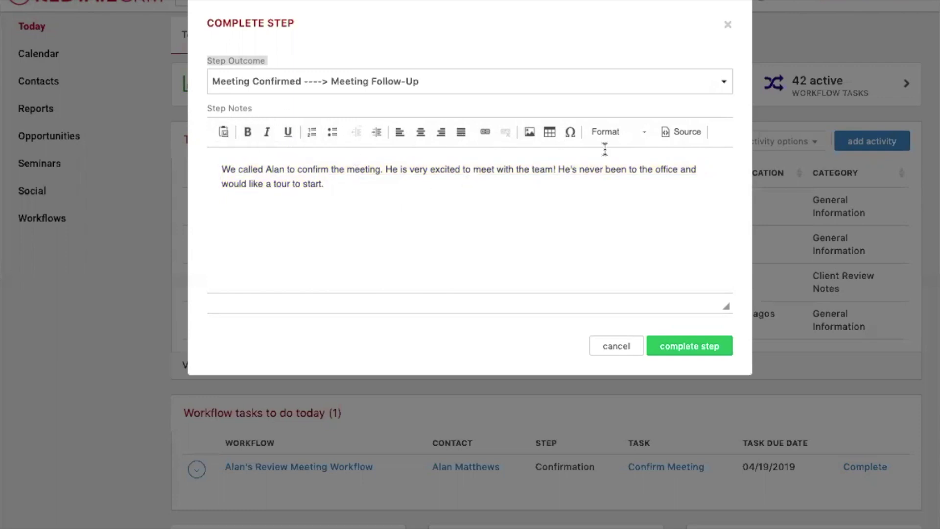
left_click(649, 136)
left_click(438, 242)
left_click(714, 346)
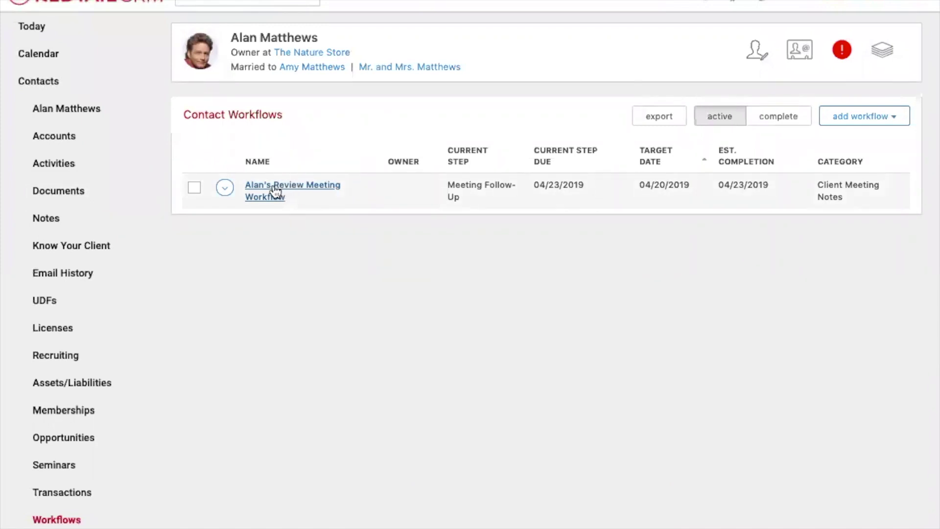
Open the client's Review Meeting Workflow and read the notes recorded for its Confirmation step.
left_click(276, 191)
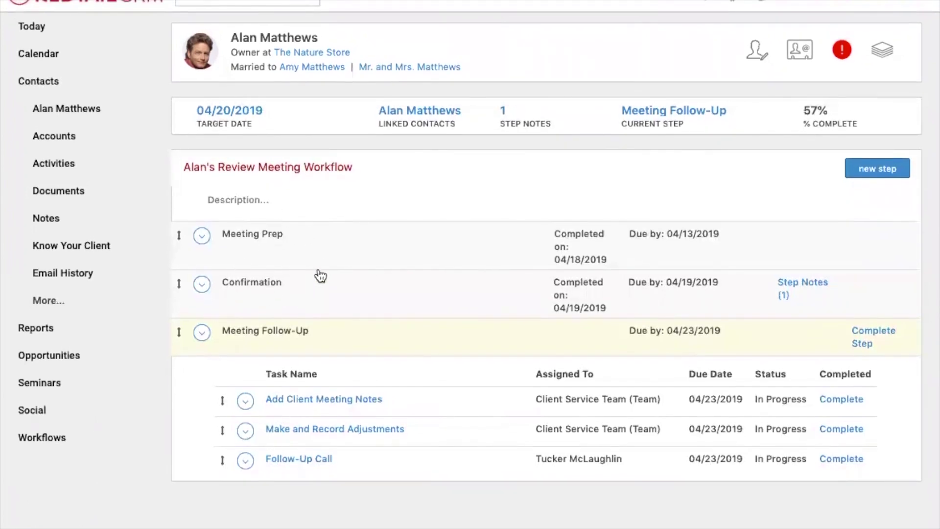
left_click(503, 112)
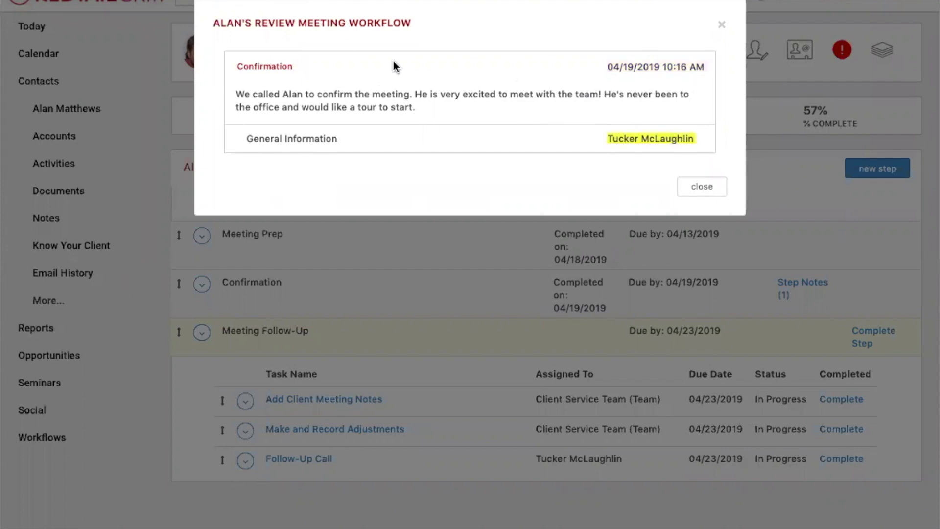
left_click(722, 25)
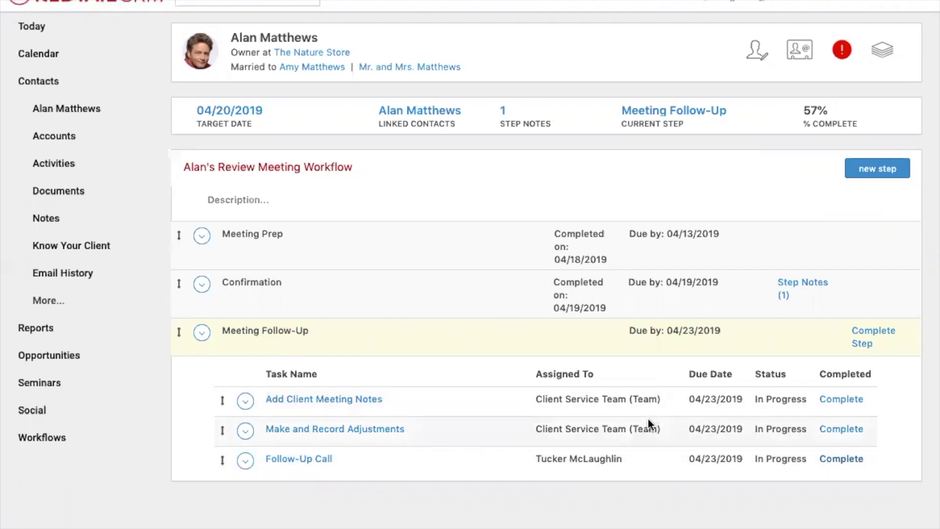
Complete the Follow-Up Call task and reorder the Meeting Follow-Up tasks as Follow-Up Call, Make and Record Adjustments, Add Client Meeting Notes.
left_click(842, 458)
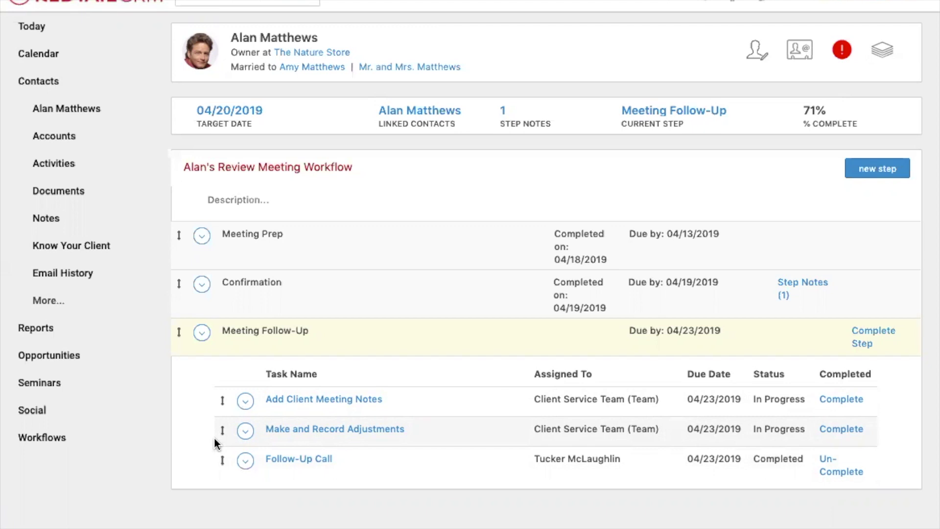
left_click_drag(224, 458, 221, 398)
left_click_drag(222, 438, 222, 467)
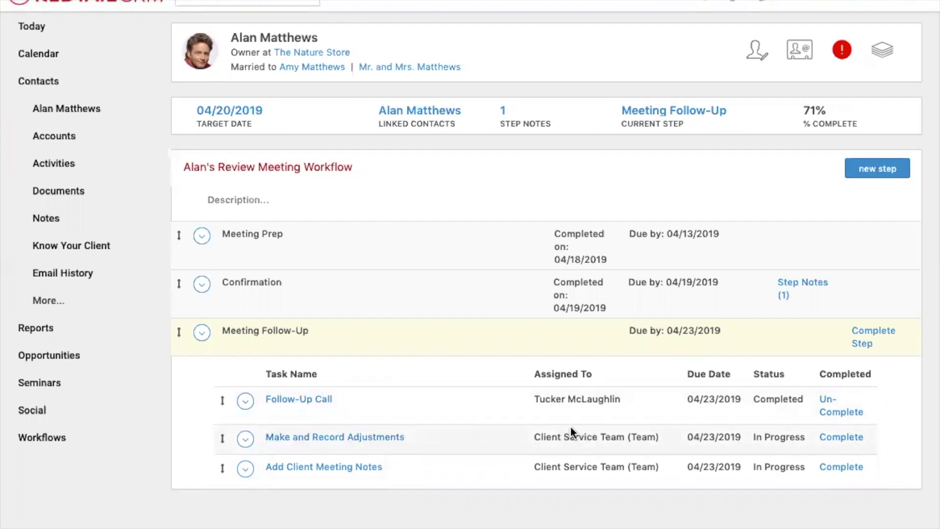
Complete Make and Record Adjustments, and start completing Add Client Meeting Notes with the step outcome Follow Up Complete ----> MARK AS FINISHED.
left_click(841, 437)
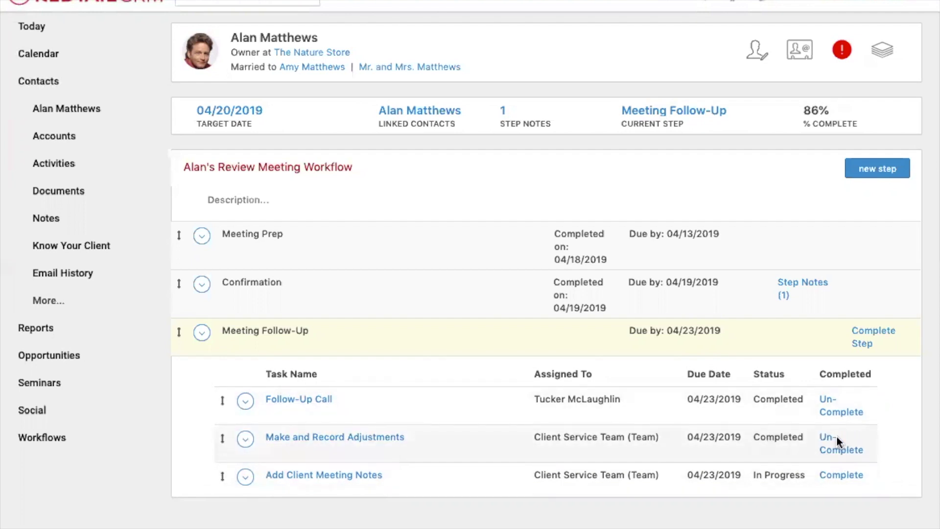
left_click(827, 476)
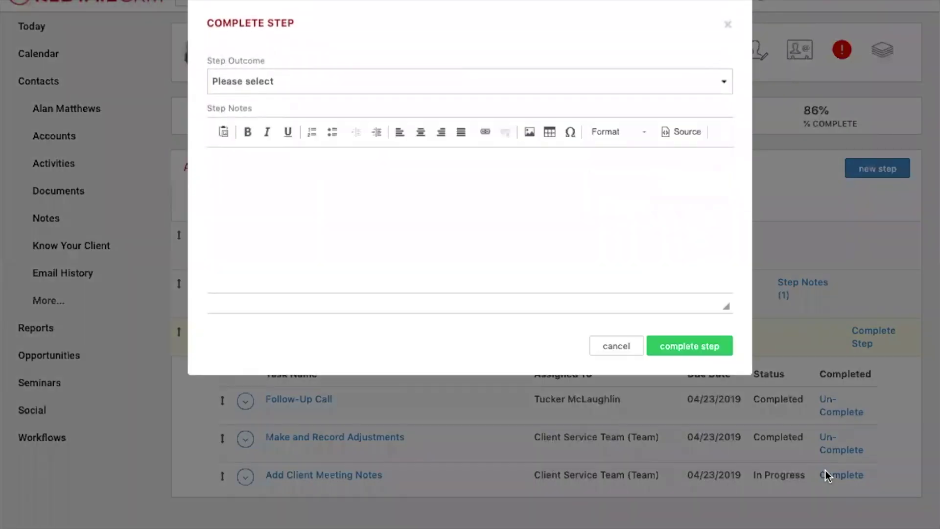
left_click(353, 74)
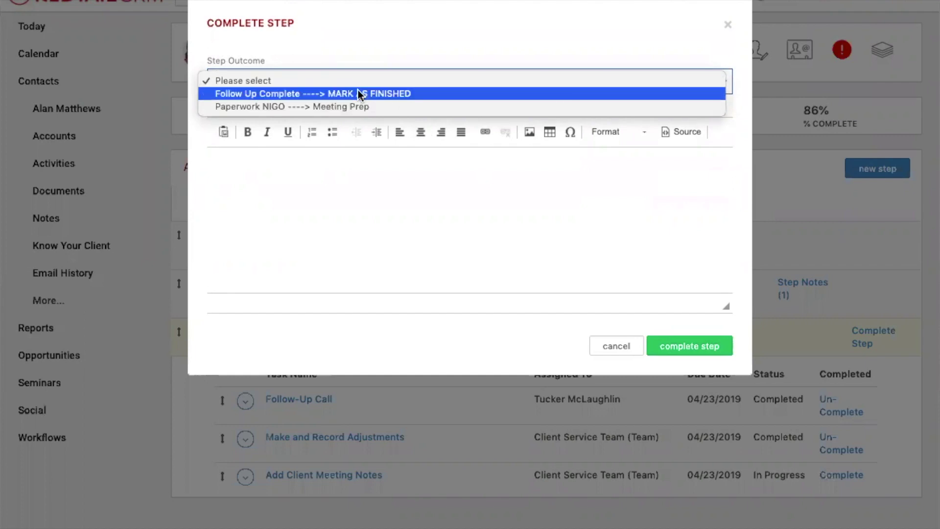
left_click(359, 91)
Write step notes that the meeting went amazing, the client enjoyed the office tour, hopes for quarterly meetings and wants sample plans for discussing an inheritance next time.
left_click(242, 221)
type("M")
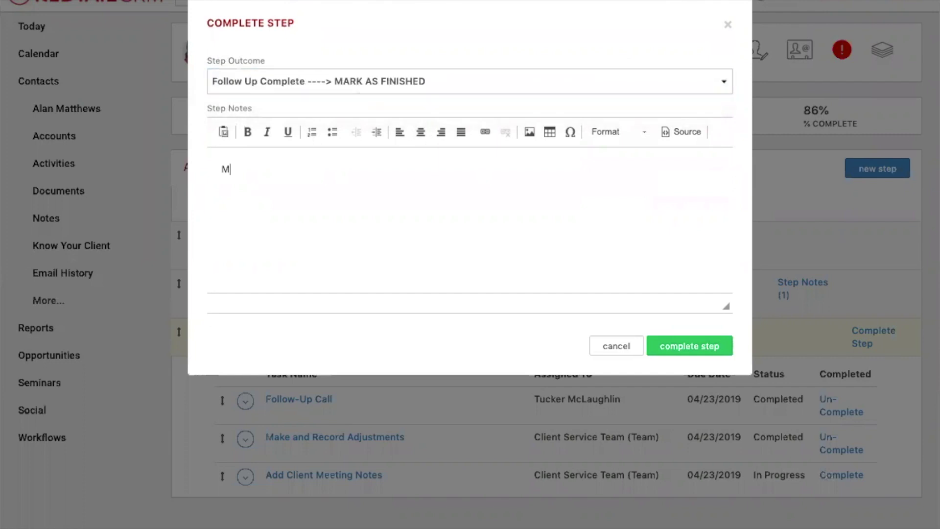
type("eeting went")
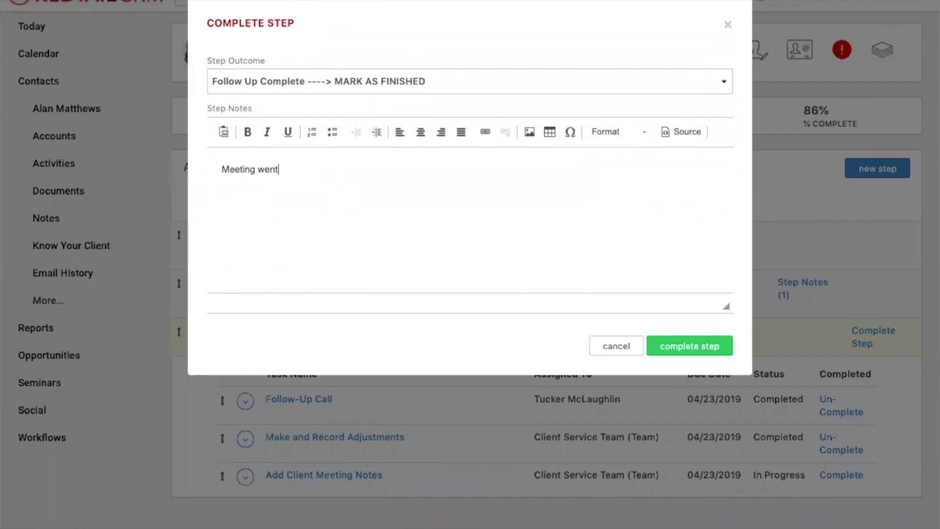
type(" amazing! Alan was really")
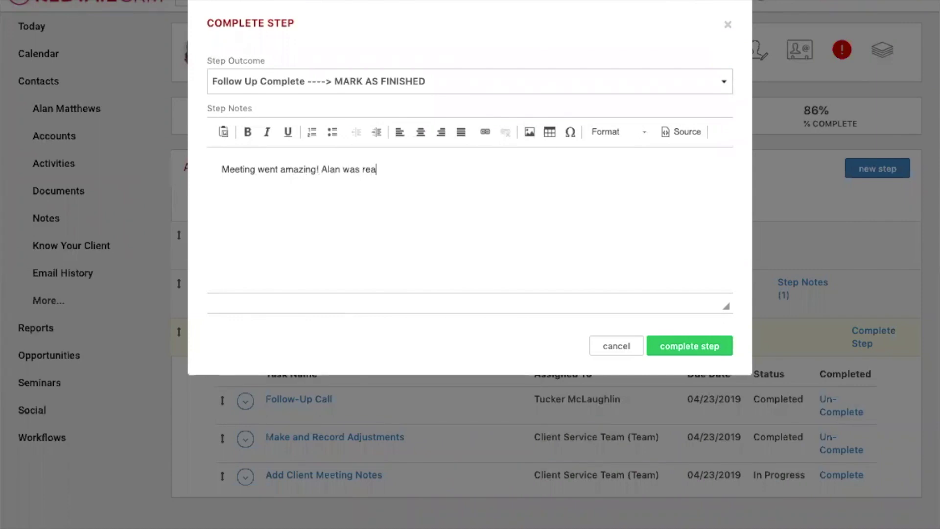
type(" happ")
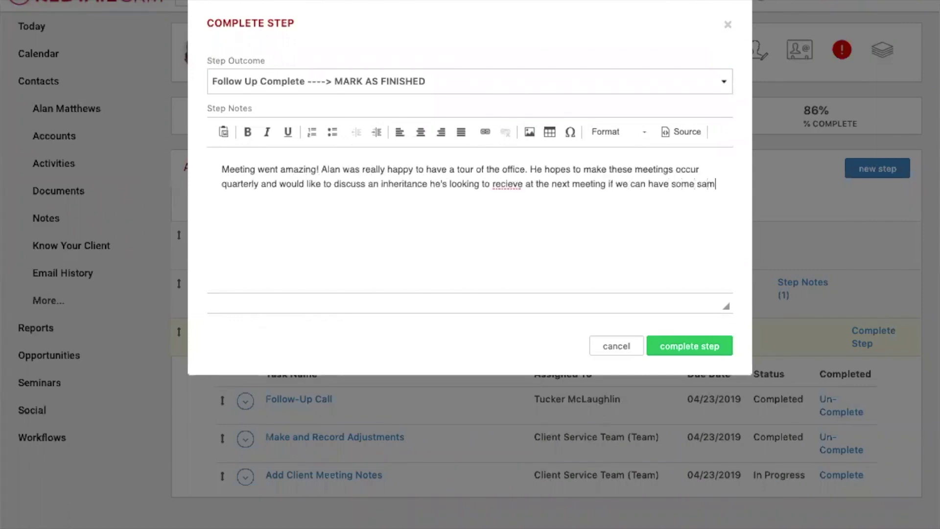
type("ple plans availab")
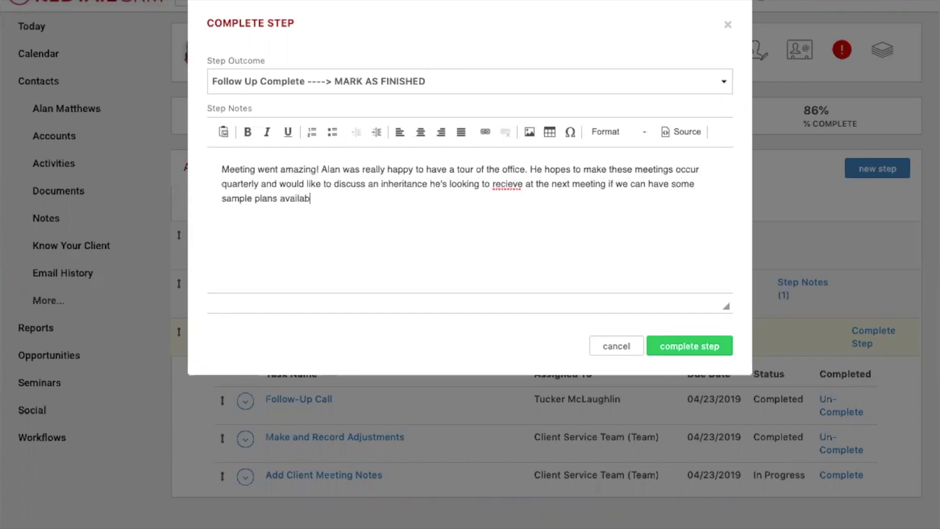
type("le.")
Correct the misspelled word in the step notes to "receive" and complete the Meeting Follow-Up step.
right_click(507, 189)
key("Escape")
left_click(511, 186)
key("BackSpace")
key("Left")
type("e")
left_click(684, 346)
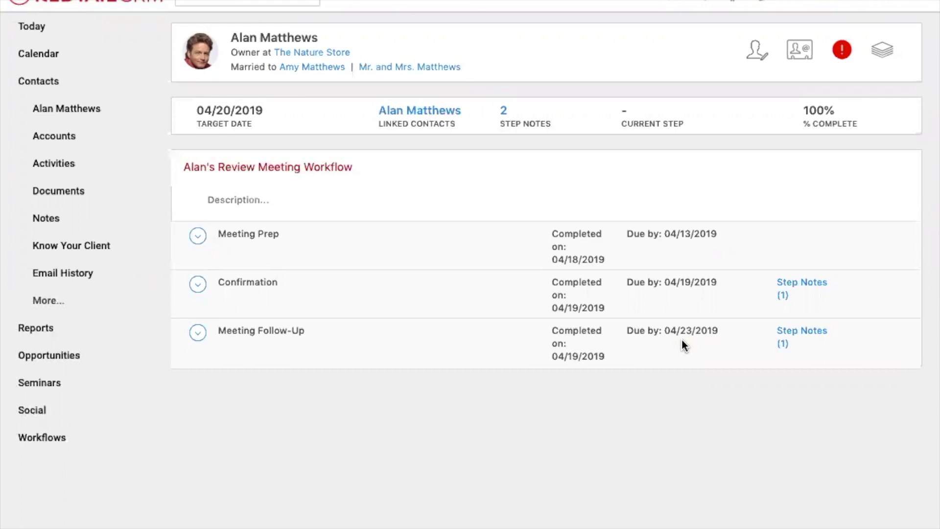
Read all step notes of the finished workflow, and expand the Meeting Prep and Confirmation steps to check their tasks before collapsing them.
left_click(504, 111)
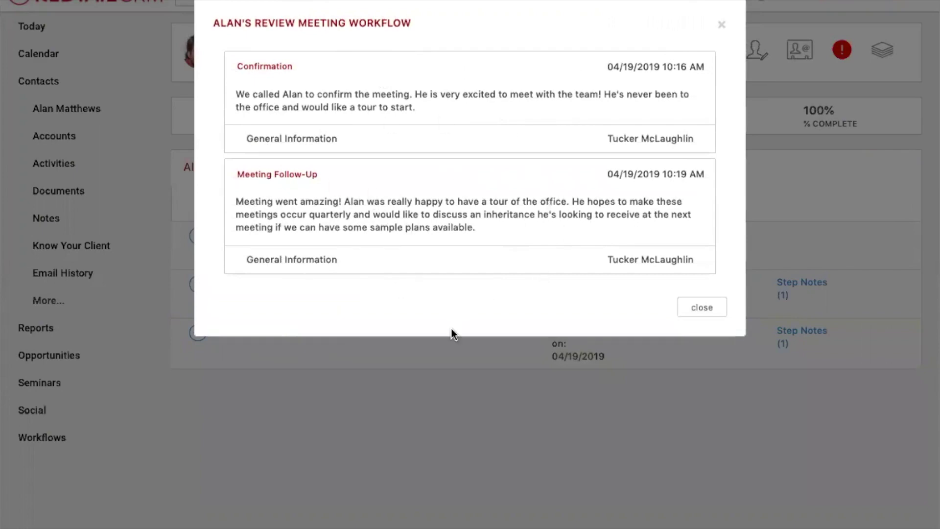
left_click(723, 26)
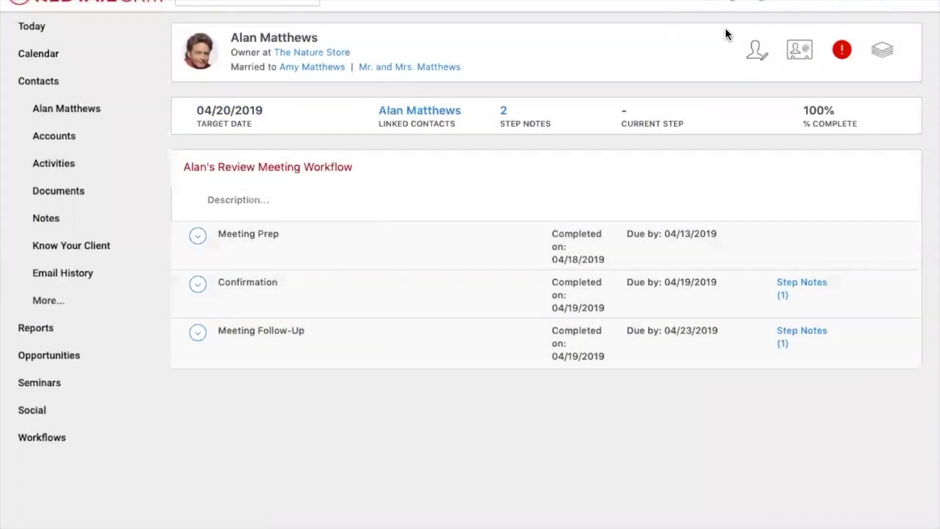
left_click(384, 264)
left_click(298, 414)
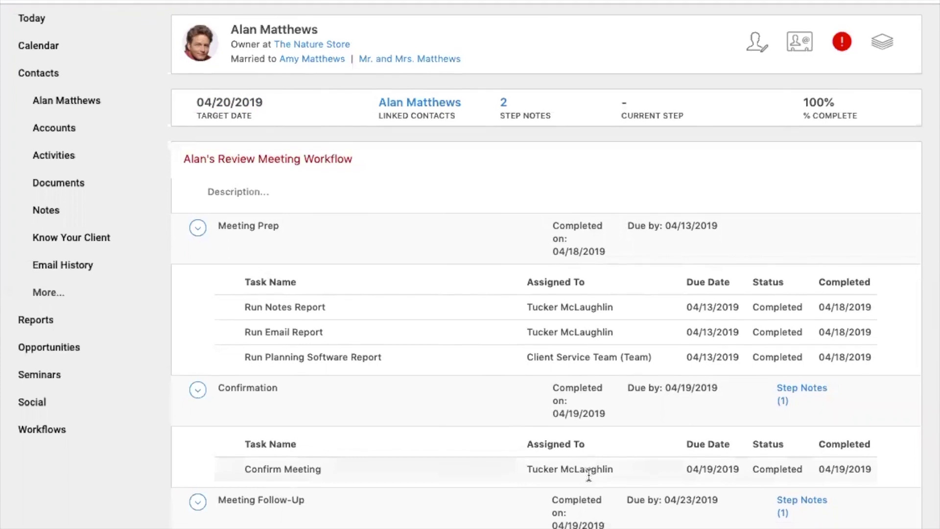
left_click(455, 417)
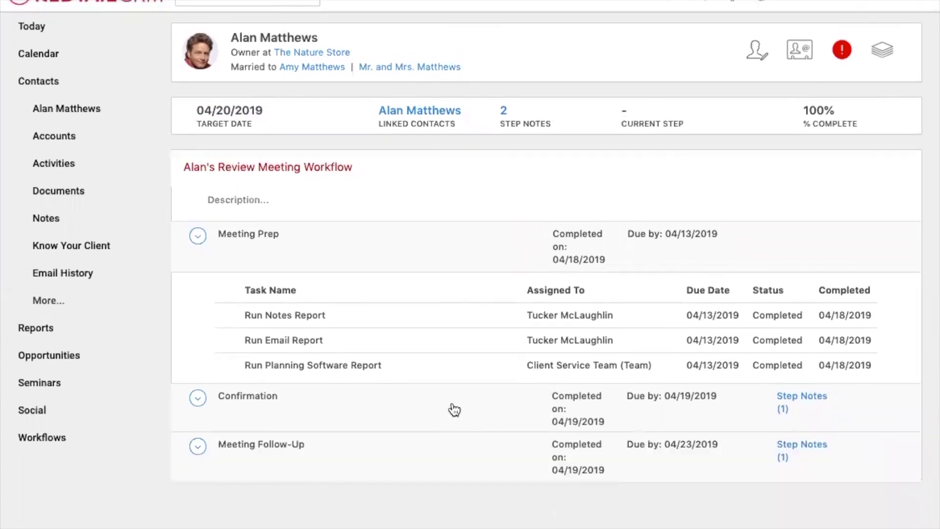
left_click(375, 260)
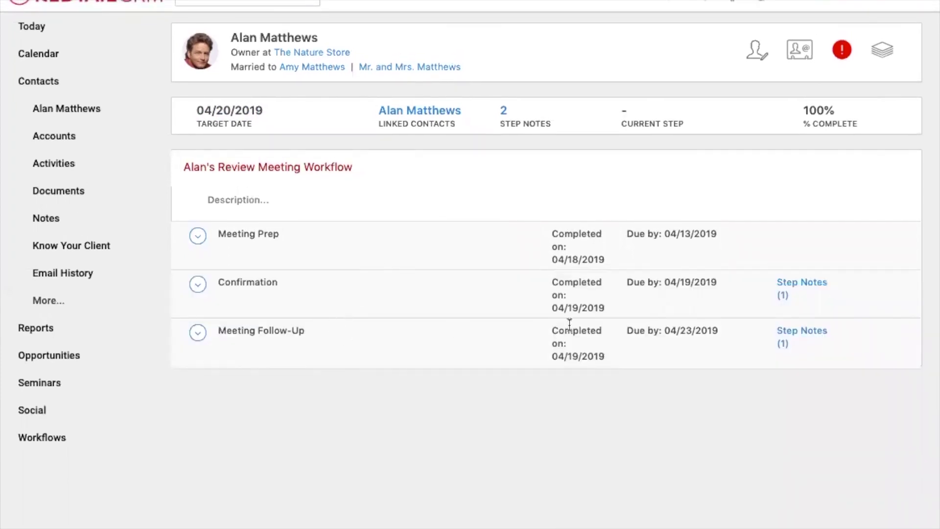
Compare the Meeting Follow-Up step's due date with its completion date, and view its step comments without changing them.
left_click_drag(625, 331, 718, 330)
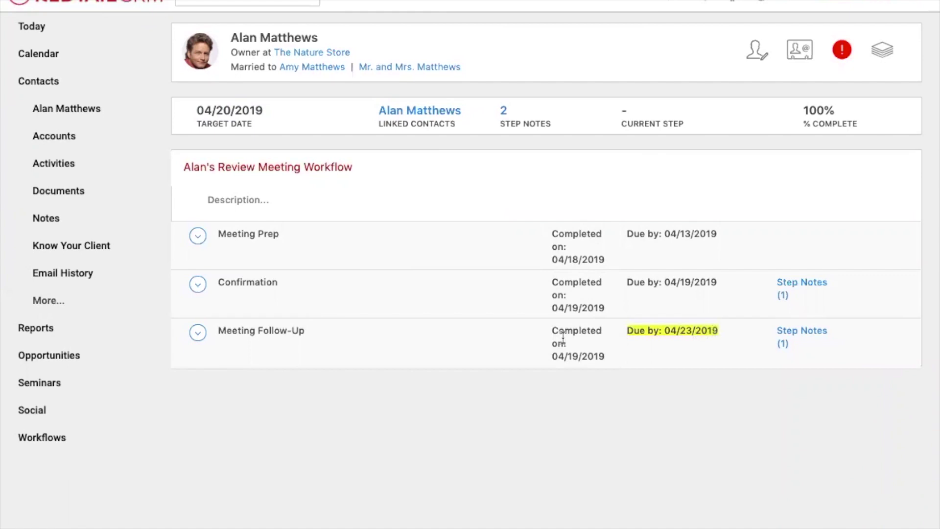
left_click_drag(548, 330, 607, 355)
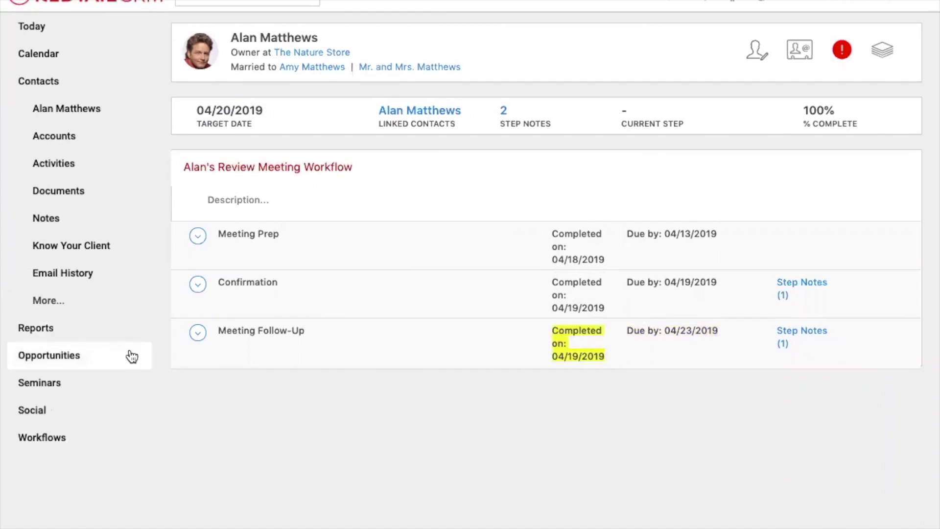
left_click(198, 333)
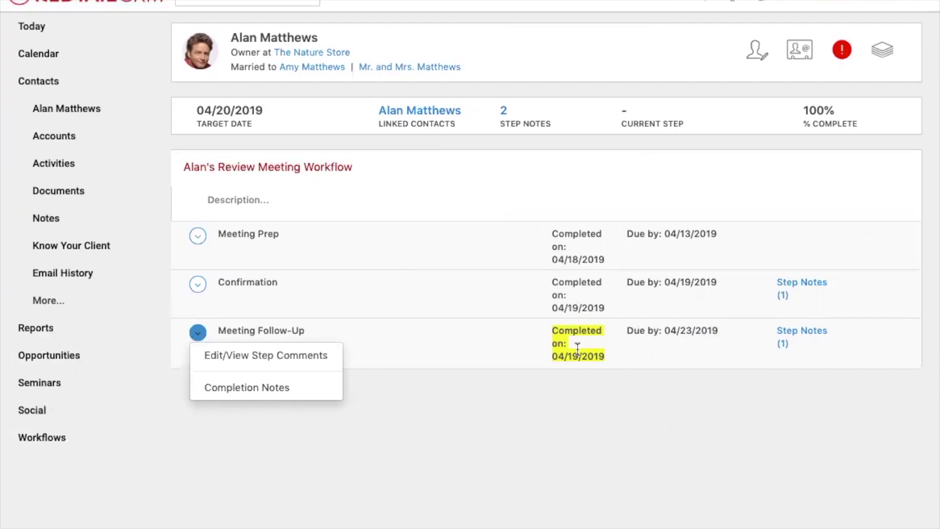
left_click(310, 362)
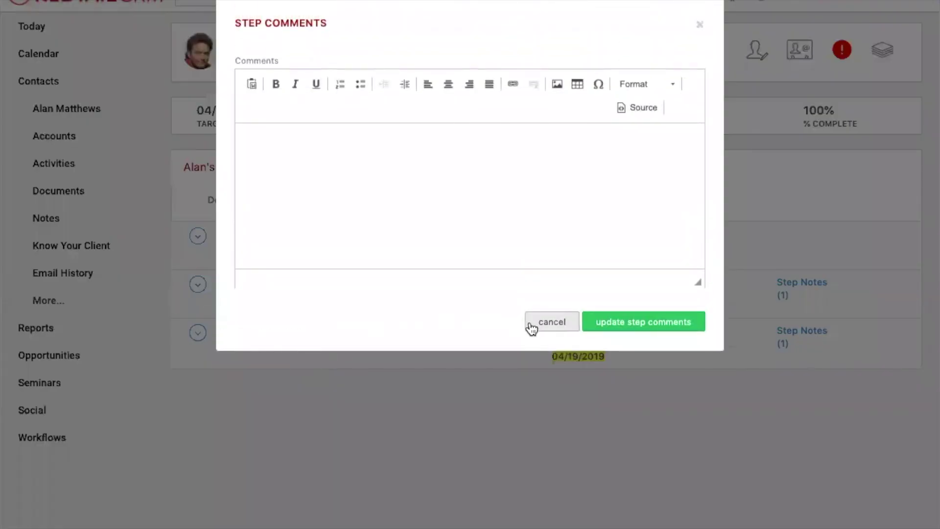
left_click(532, 328)
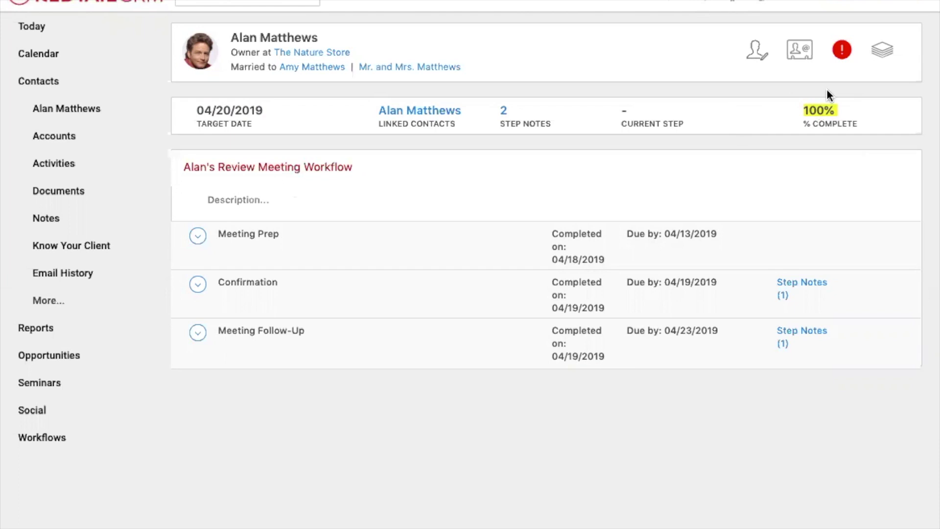
Open the contact's notes and filter them to show all six note types.
left_click(65, 207)
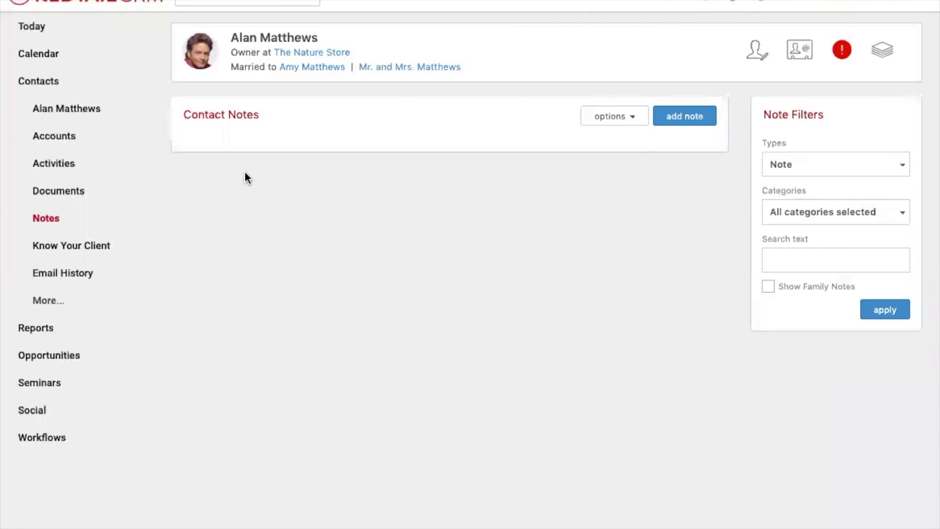
left_click(810, 167)
left_click(804, 199)
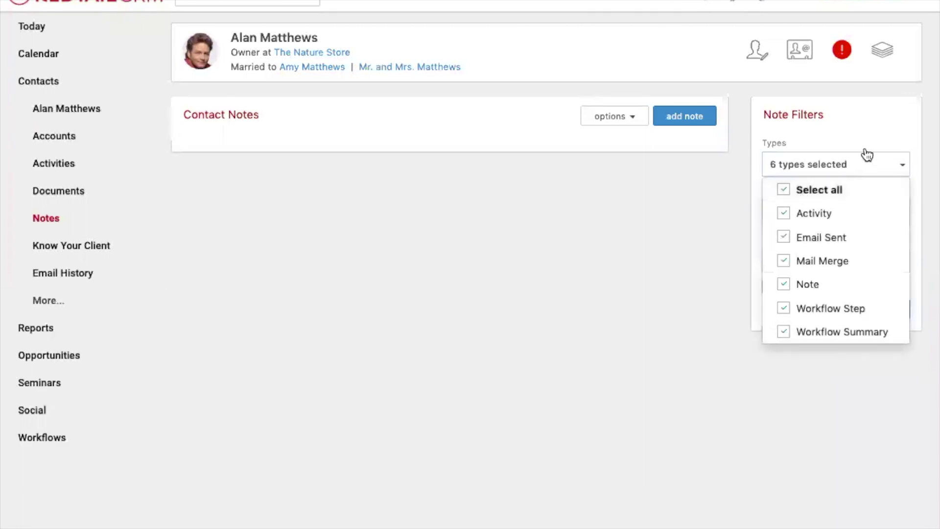
left_click(879, 131)
left_click(880, 309)
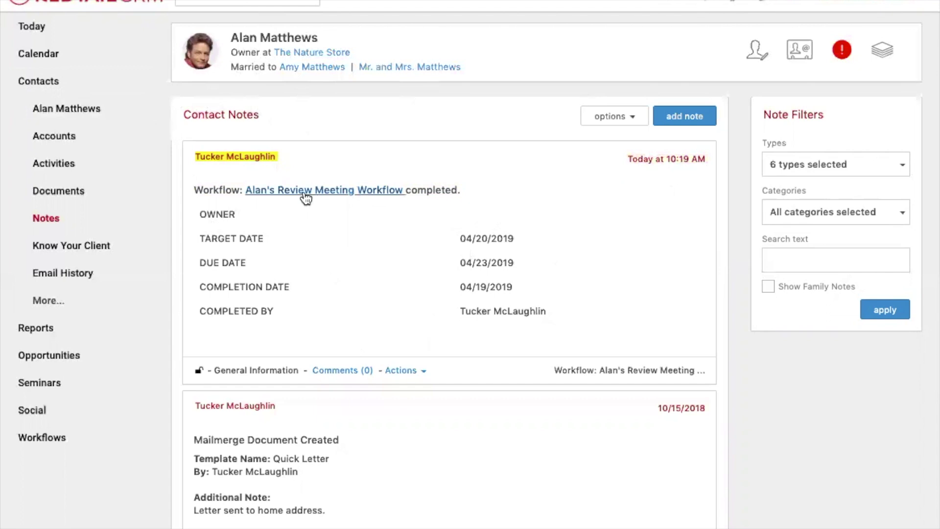
Open the completed review meeting workflow from its summary note, read all its step notes, and return to the contact's notes.
left_click(310, 193)
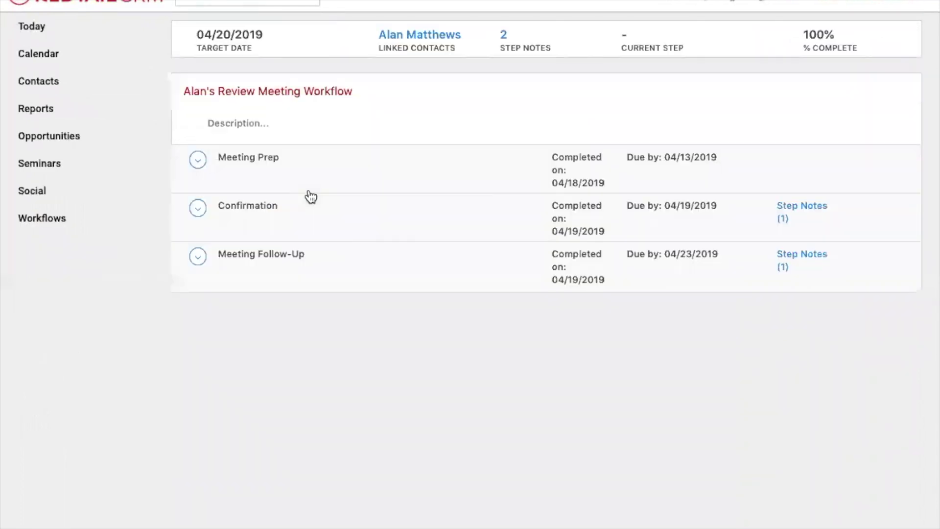
left_click(504, 36)
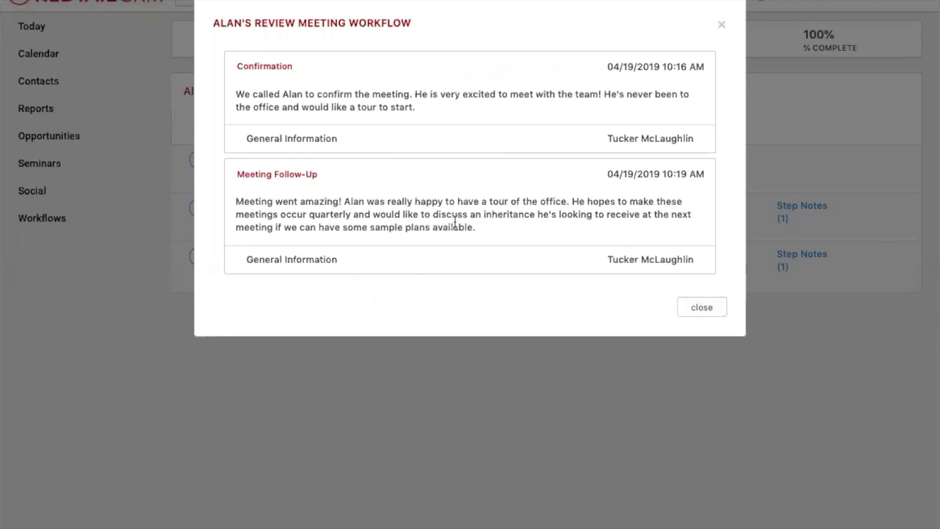
left_click(723, 310)
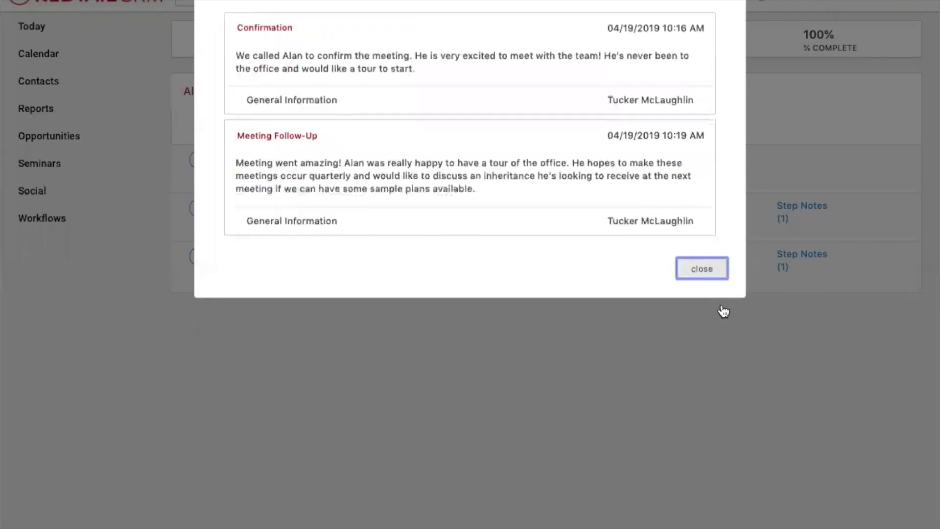
scroll(528, 299, "left", 3)
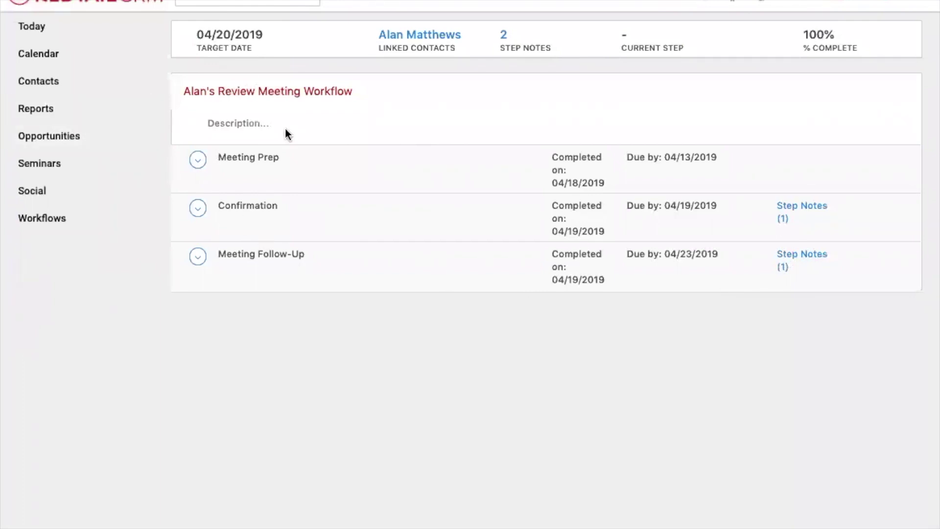
scroll(207, 216, "left", 3)
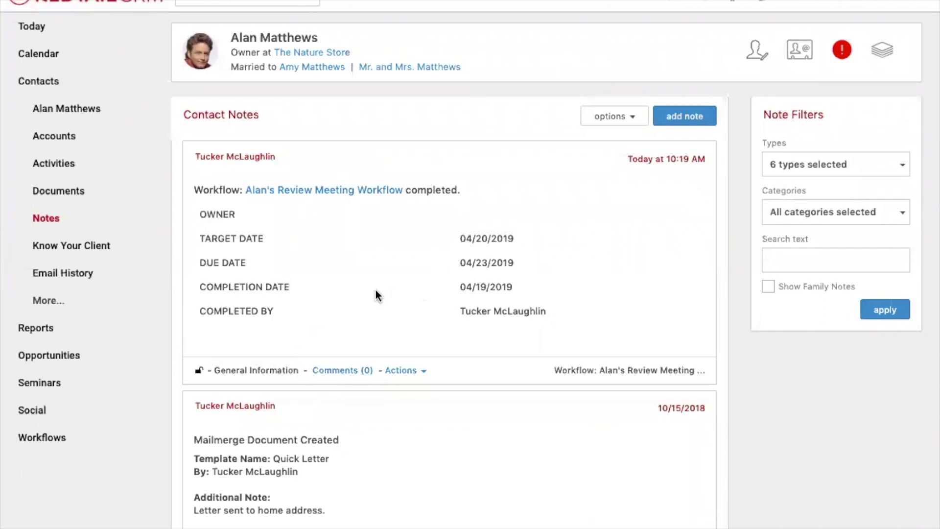
Change the category of the review meeting workflow's completion note to Client Review Notes.
left_click(405, 374)
scroll(406, 377, "down", 3)
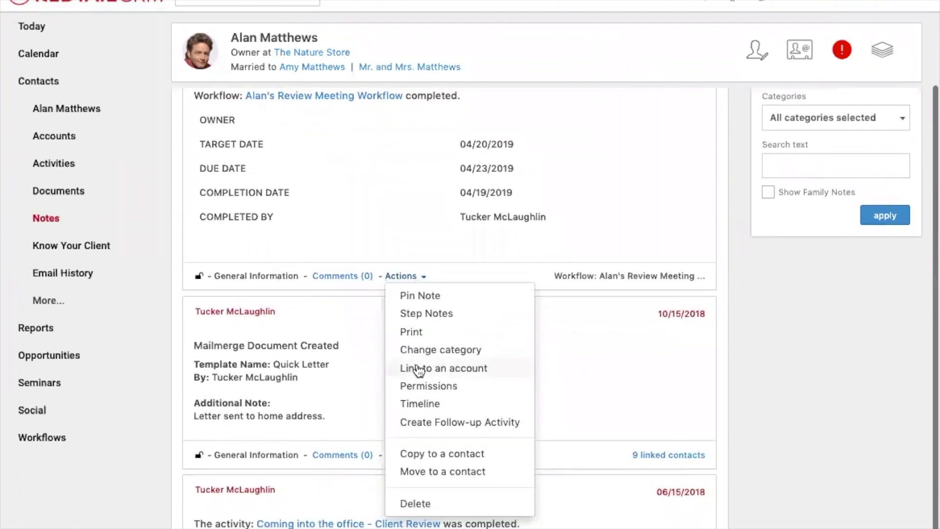
left_click(429, 351)
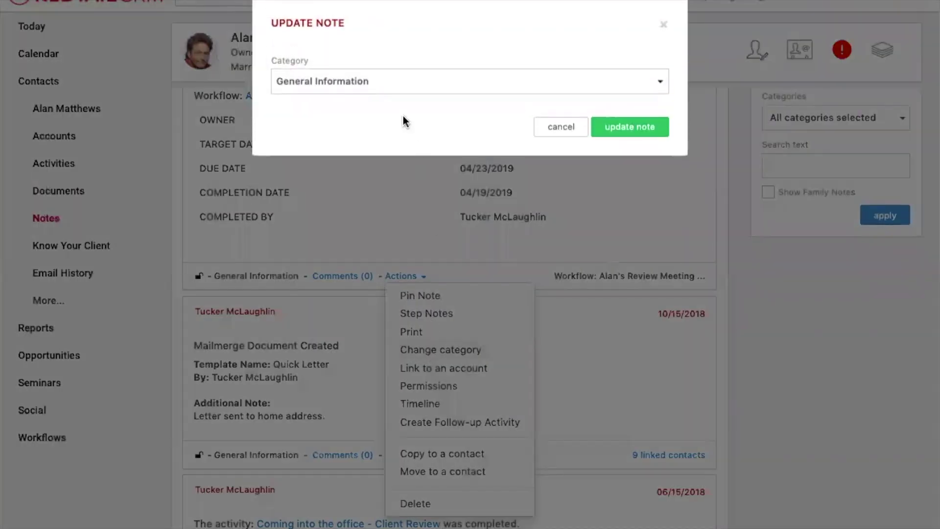
left_click(386, 91)
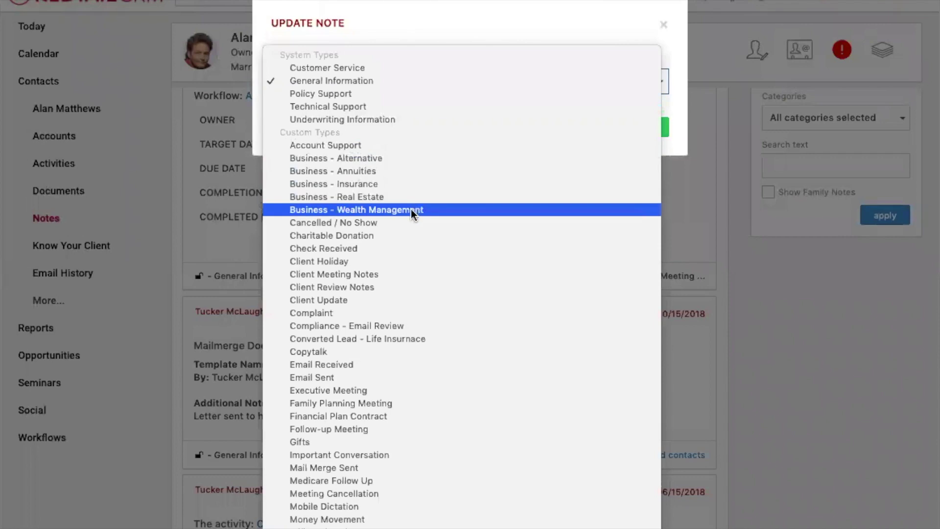
scroll(412, 212, "down", 2)
scroll(411, 212, "down", 1)
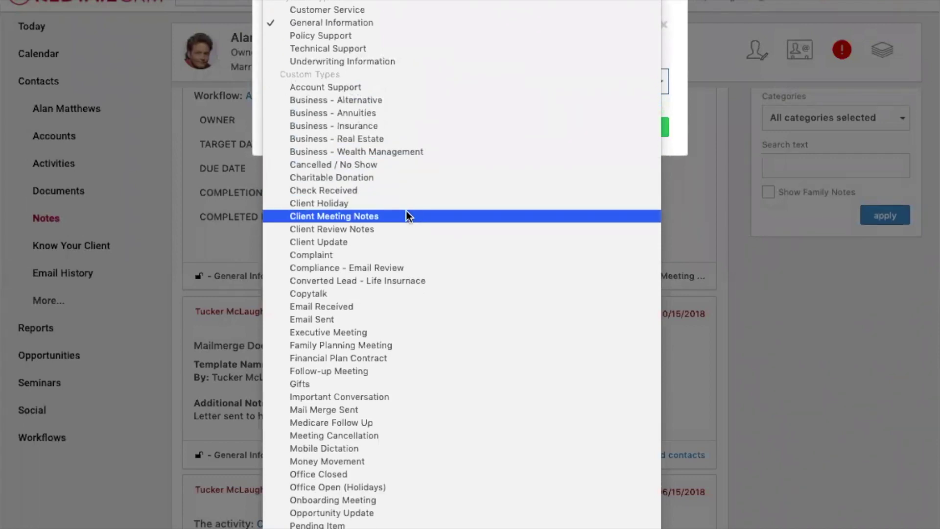
left_click(401, 230)
left_click(621, 126)
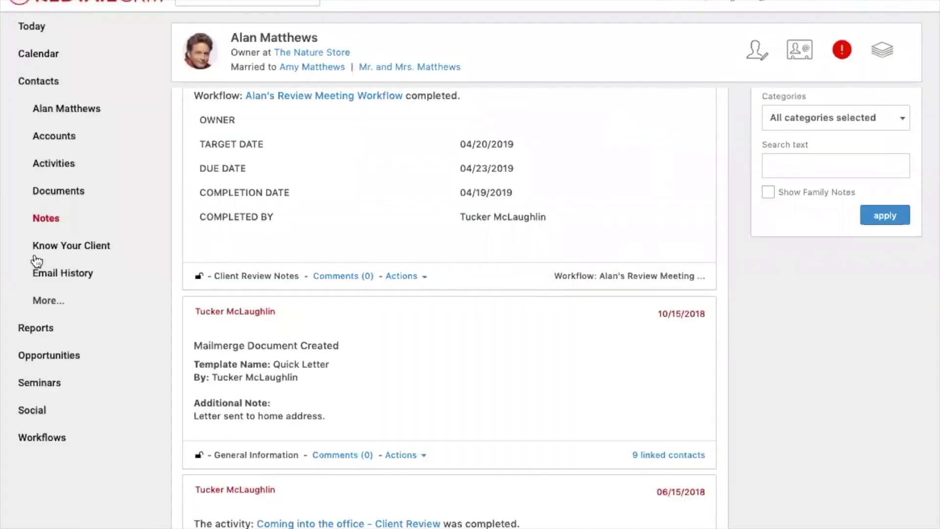
scroll(260, 216, "up", 3)
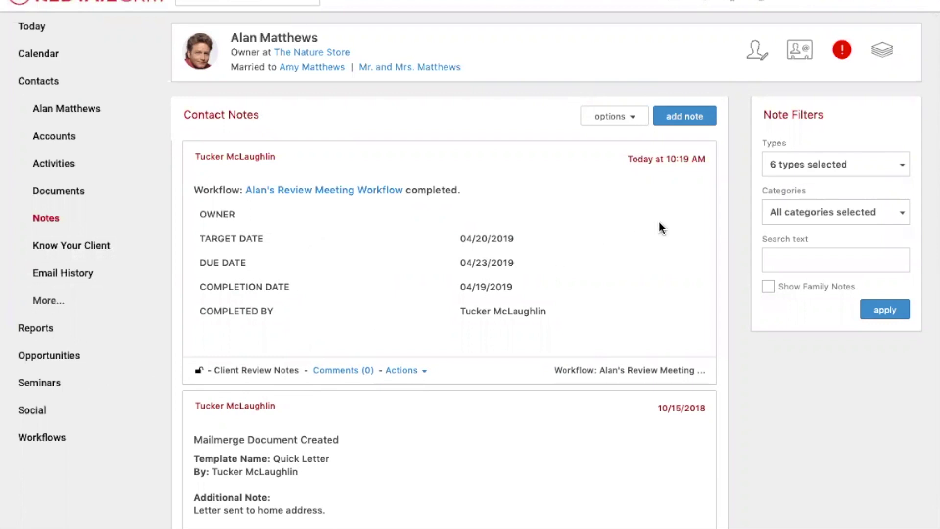
From the active workflow tasks on the Today page, complete all six Gather Information tasks of the 1- Important Info (Workflow Series) workflow.
left_click(51, 27)
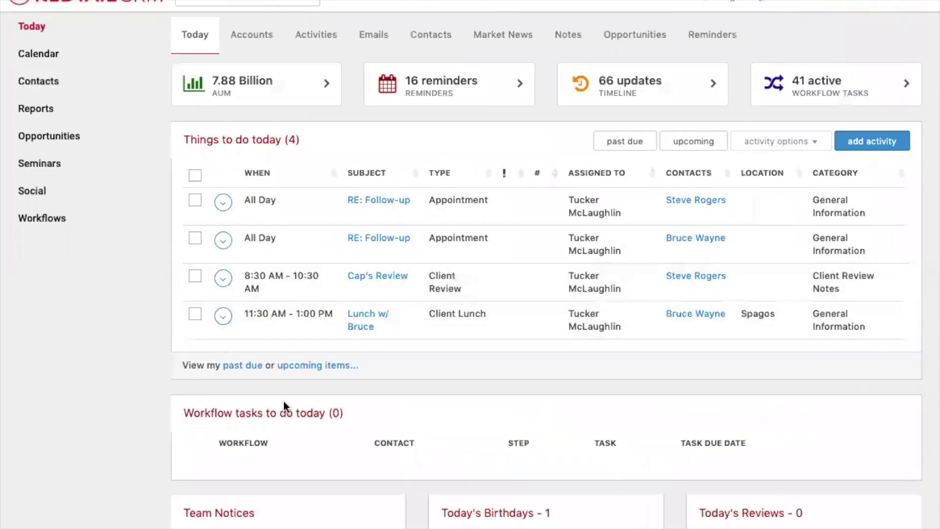
left_click(848, 79)
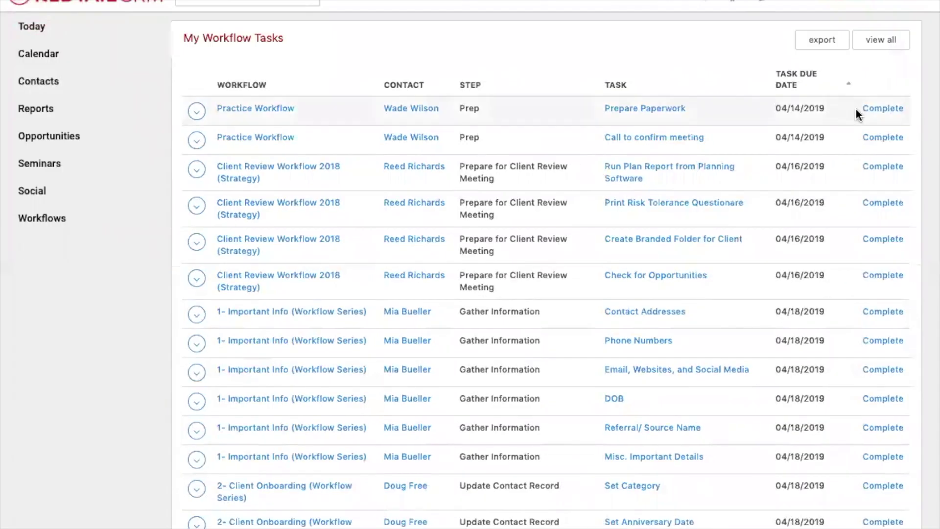
scroll(848, 169, "down", 3)
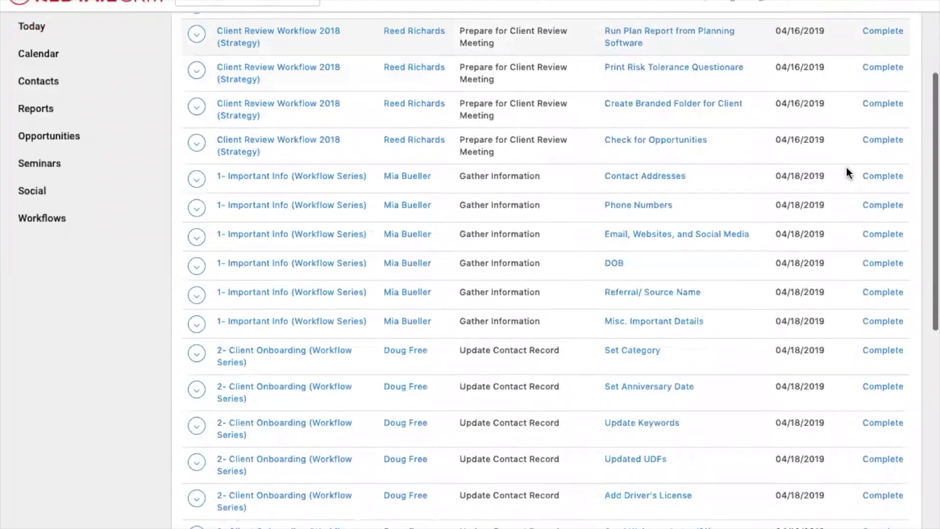
left_click(885, 200)
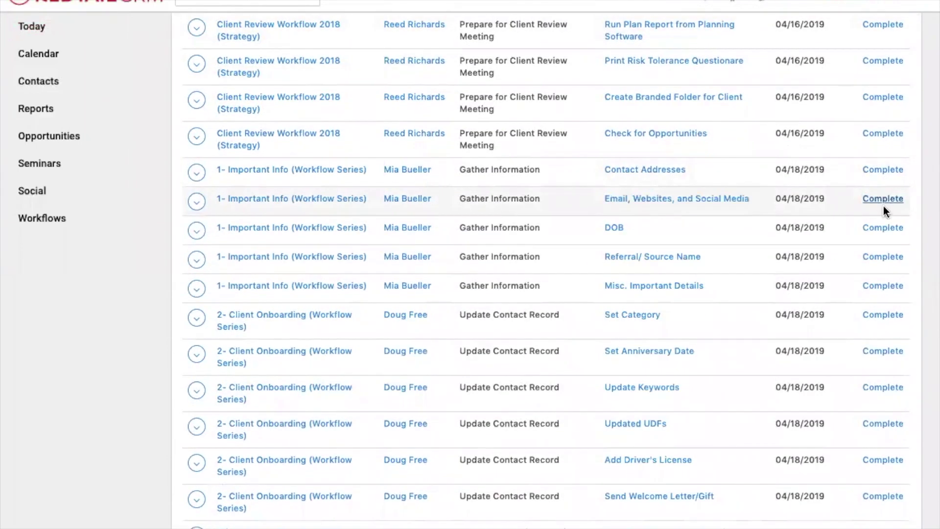
left_click(887, 232)
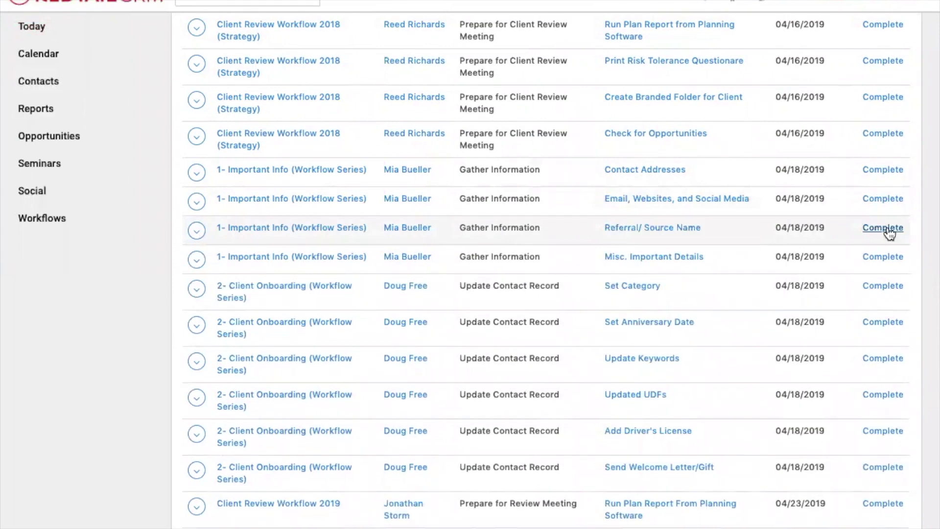
left_click(887, 196)
left_click(886, 171)
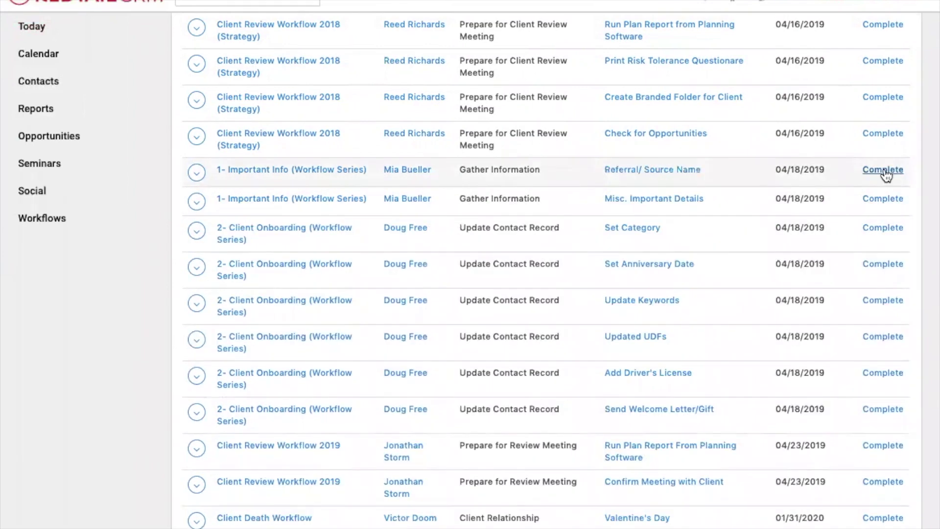
left_click(885, 172)
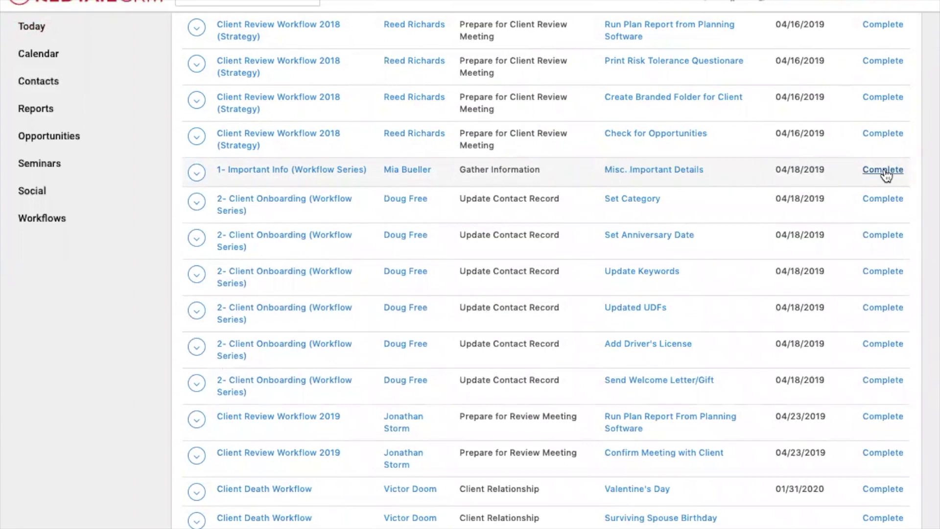
left_click(885, 171)
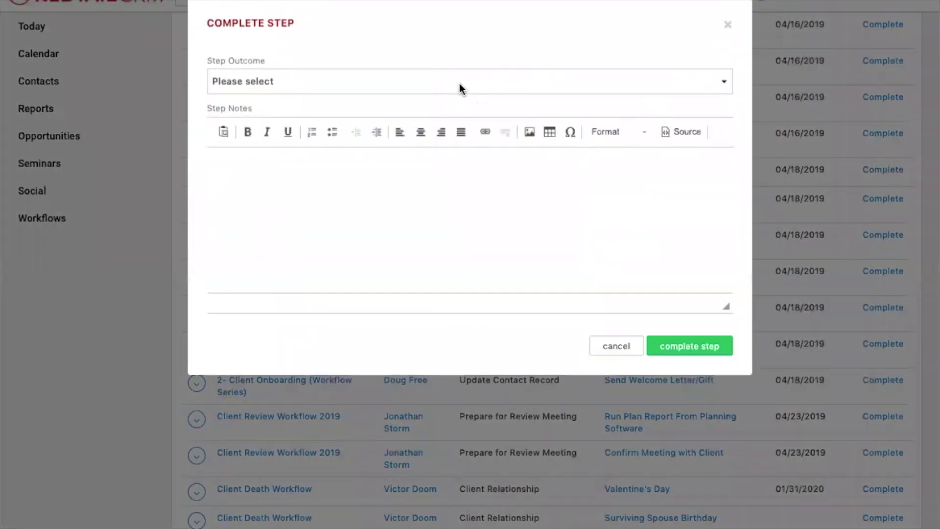
Complete the Gather Information step with the outcome "Information Gathered :)" and the step notes "Information gathered successfully.".
left_click(462, 87)
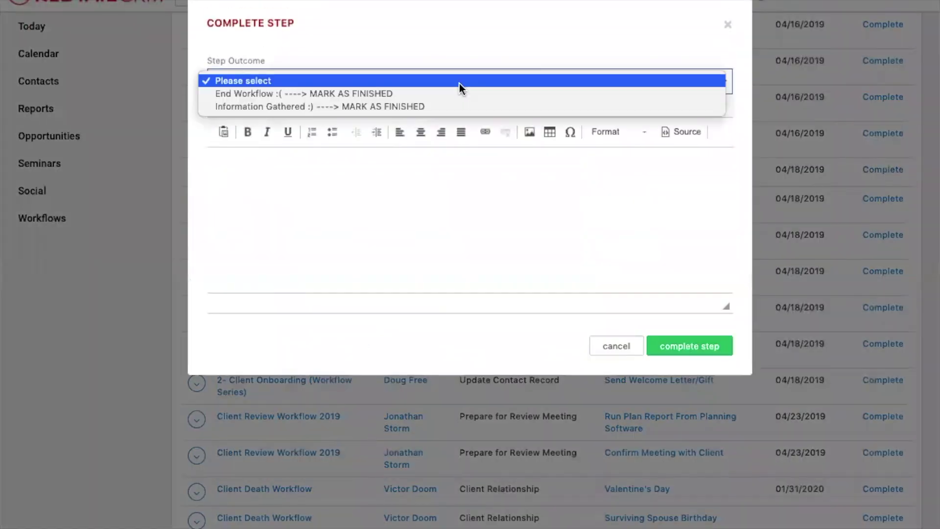
left_click(443, 105)
left_click(420, 206)
type("Information ga")
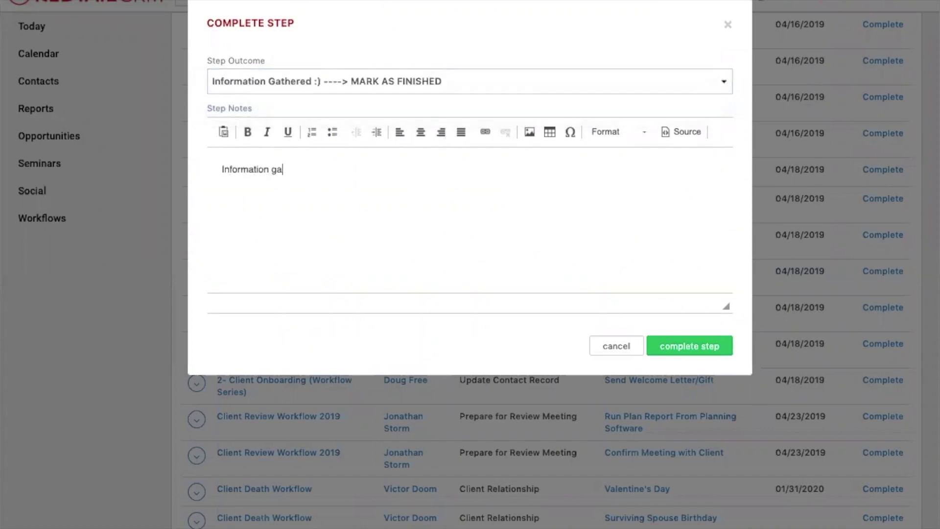
type("thered successfully.")
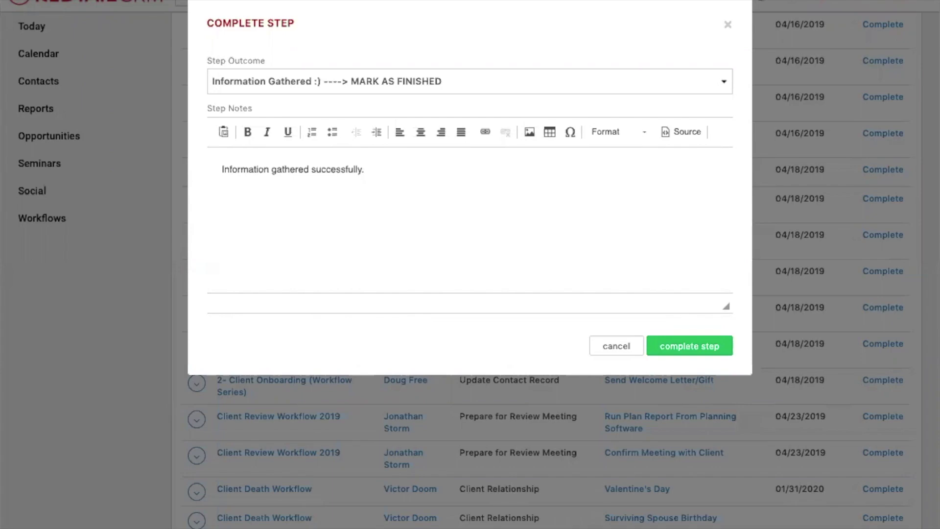
left_click(698, 345)
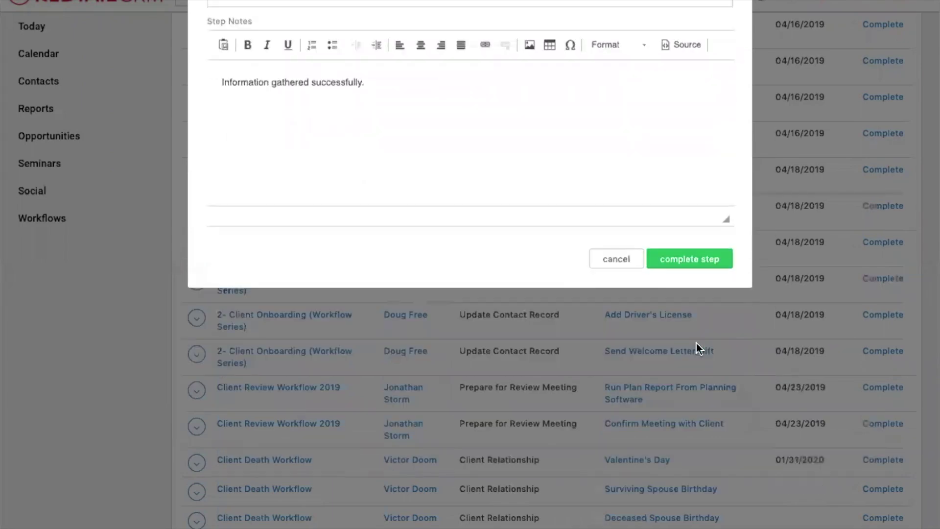
scroll(270, 205, "up", 3)
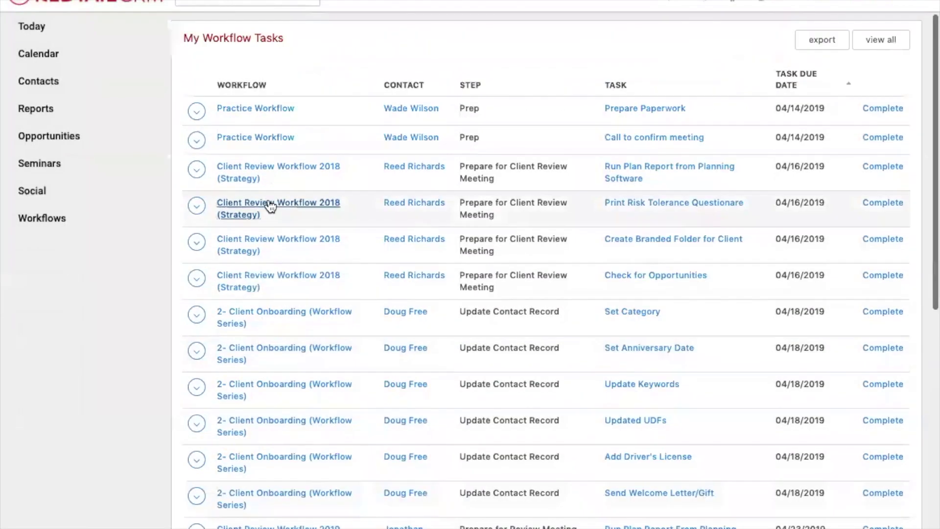
Open the 2- Client Onboarding (Workflow Series) workflow from its Send Welcome task on Thursday 4/18 in the calendar, and complete its Update Keywords task.
left_click(35, 58)
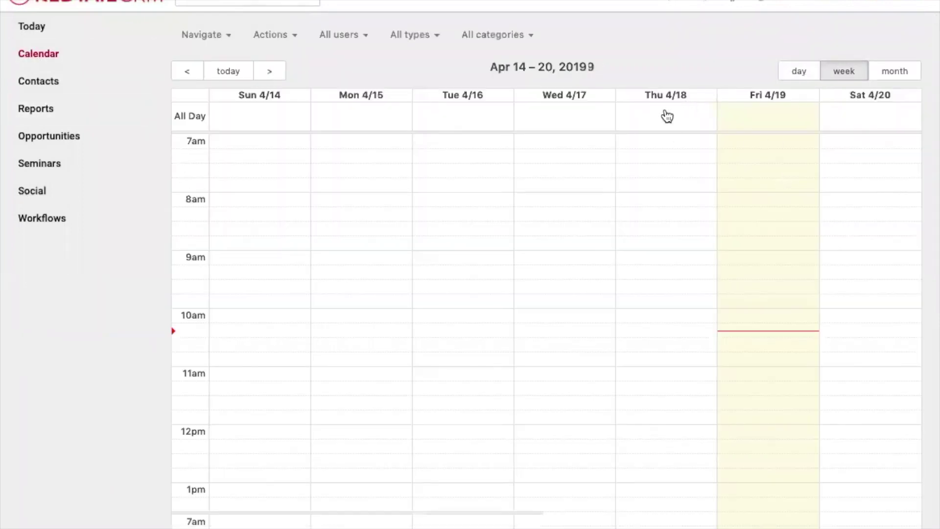
scroll(794, 357, "down", 2)
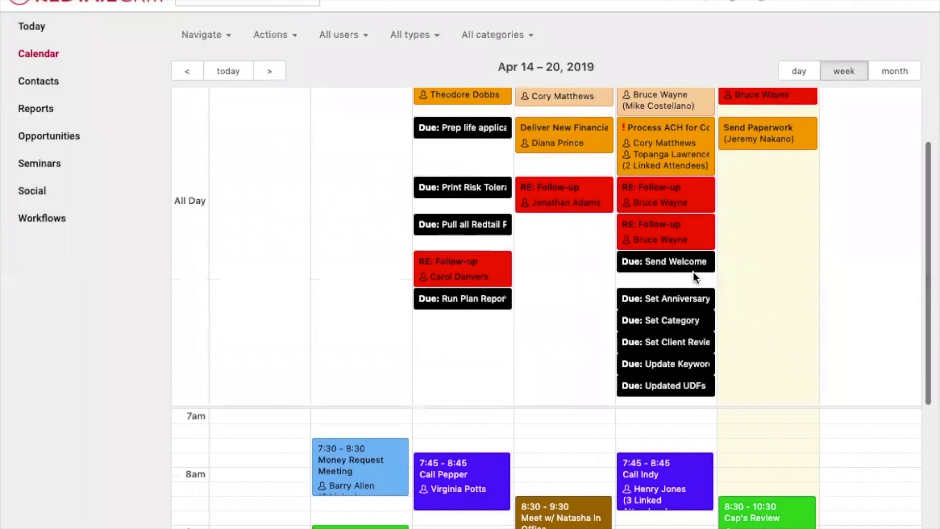
left_click(685, 262)
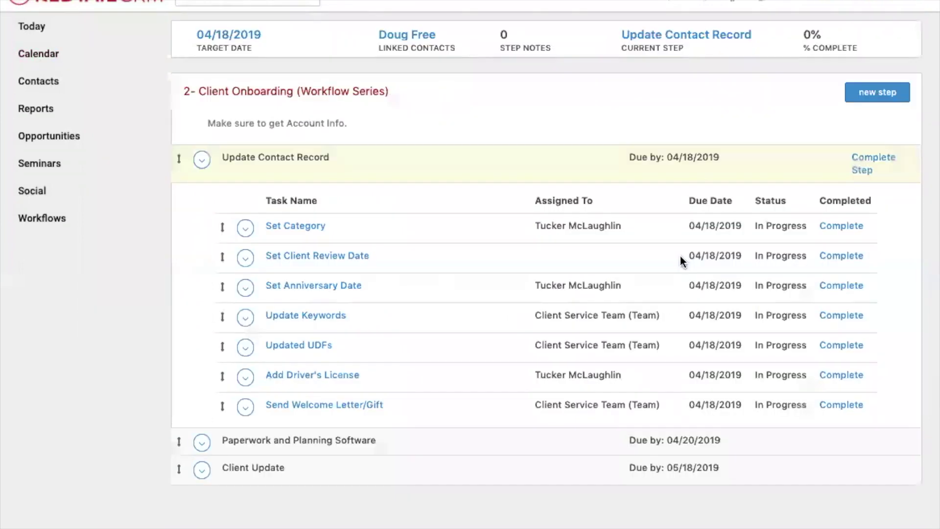
left_click(840, 316)
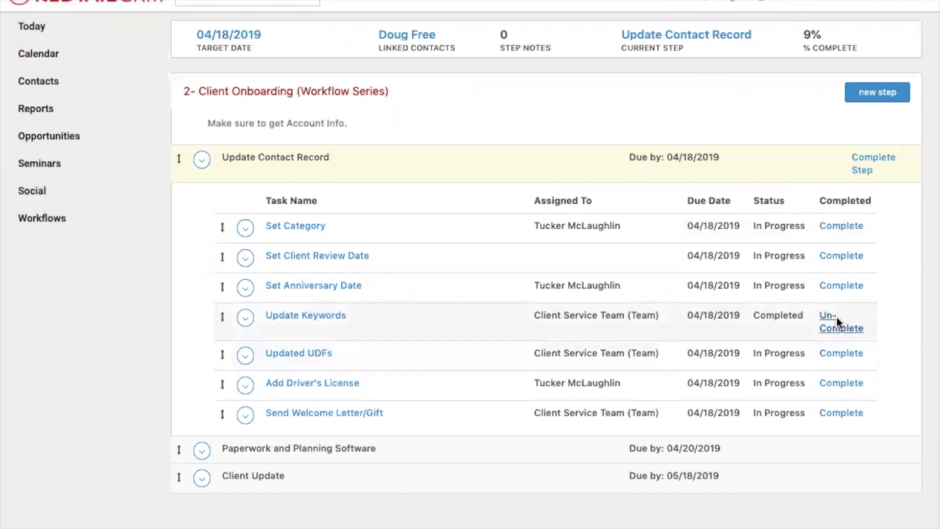